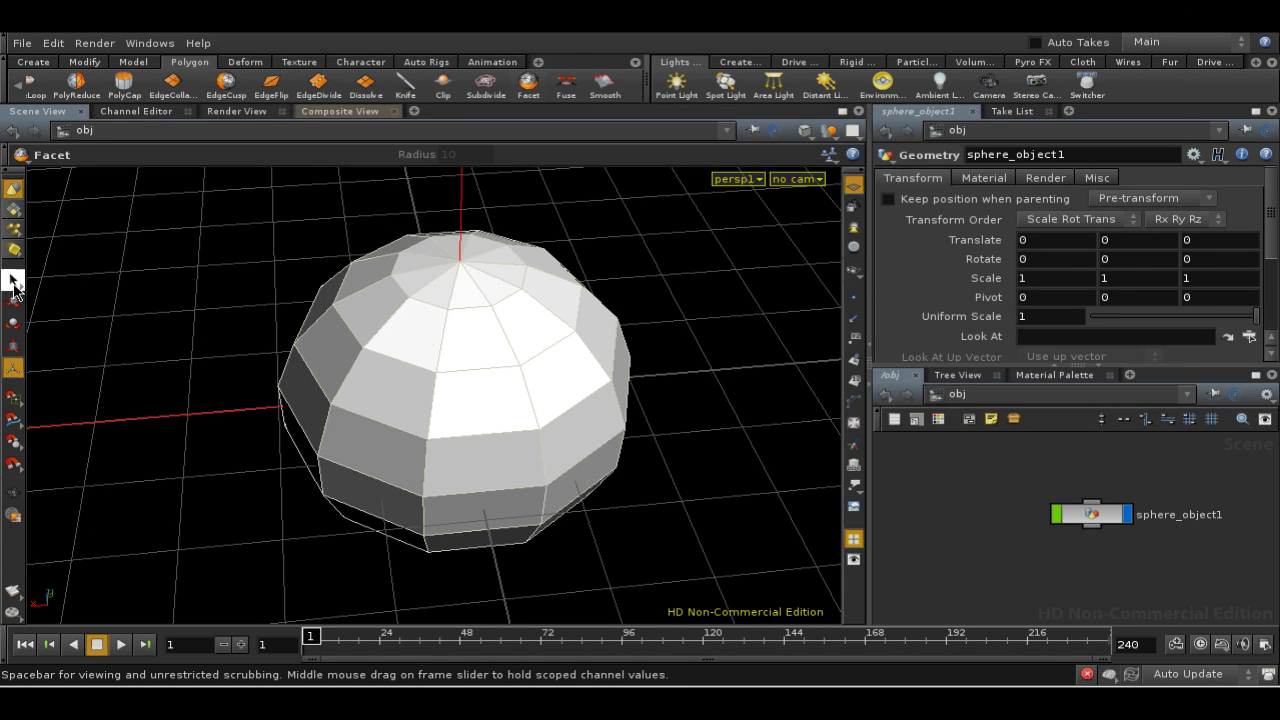
# Select the sphere object and switch to geometry-level selection with primitives as the component type.
pyautogui.click(13, 283)
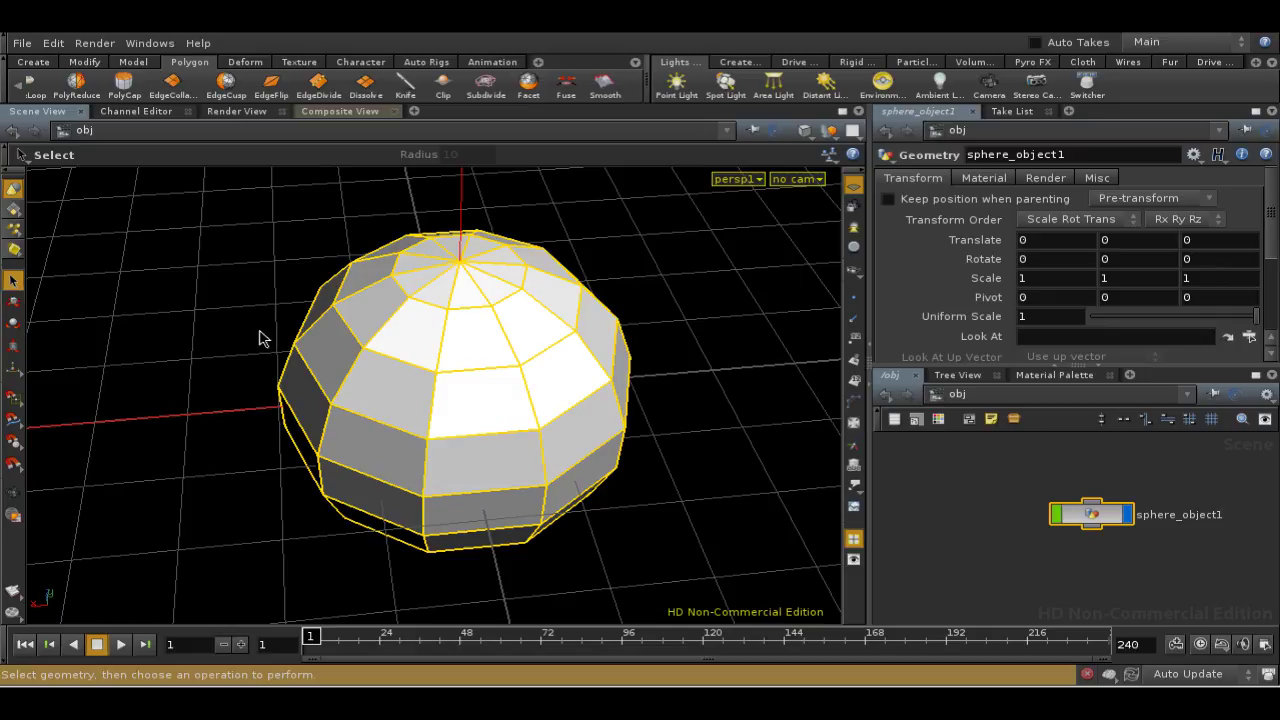
pyautogui.click(411, 380)
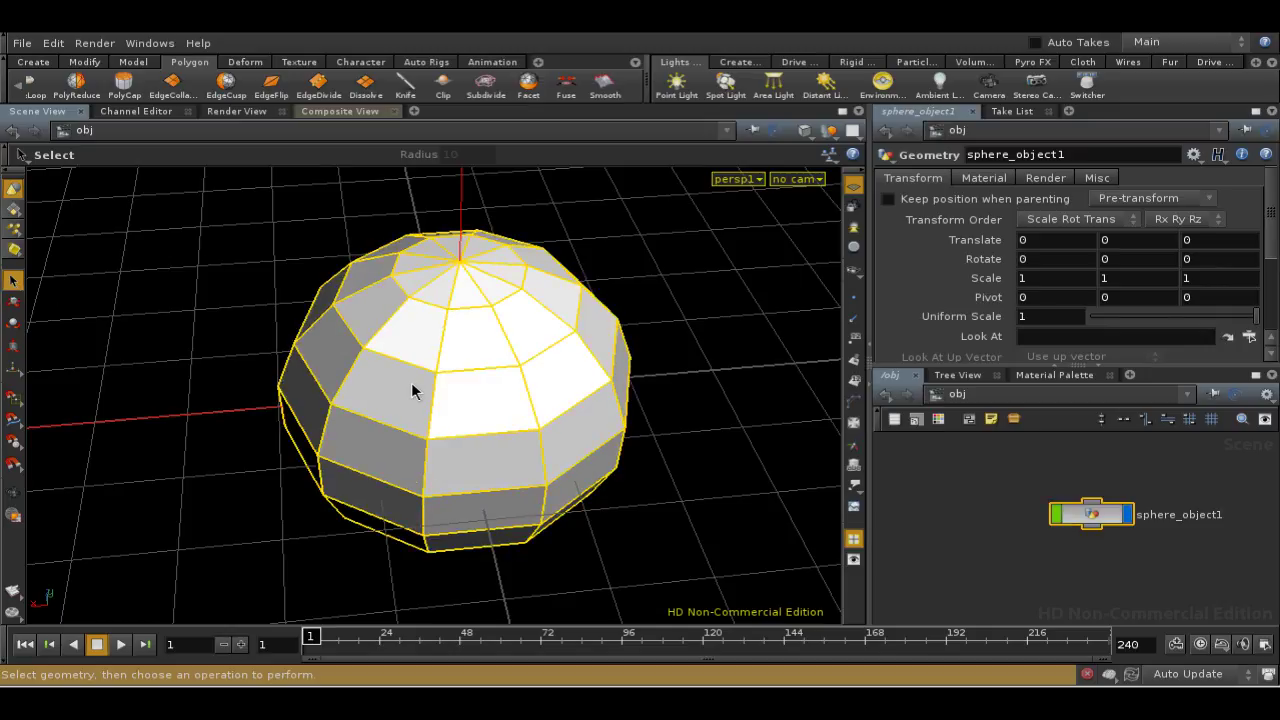
pyautogui.click(14, 207)
pyautogui.rightClick(14, 207)
pyautogui.click(56, 245)
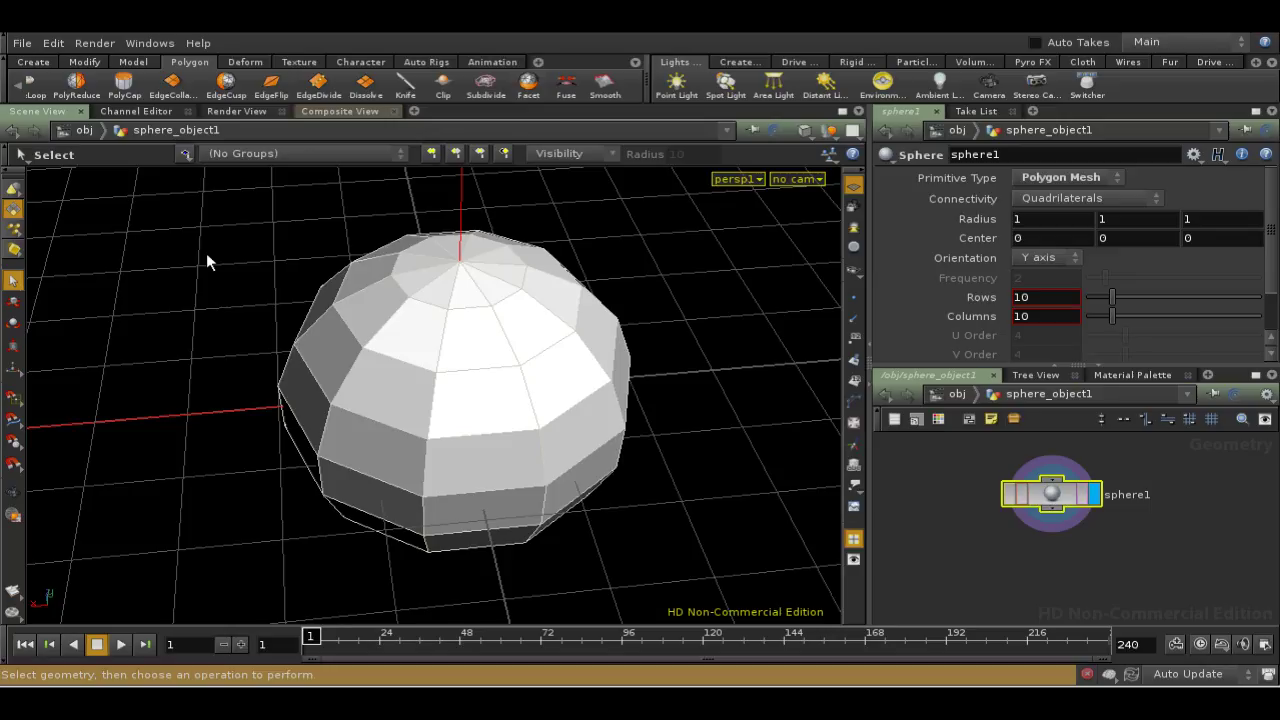
pyautogui.rightClick(14, 210)
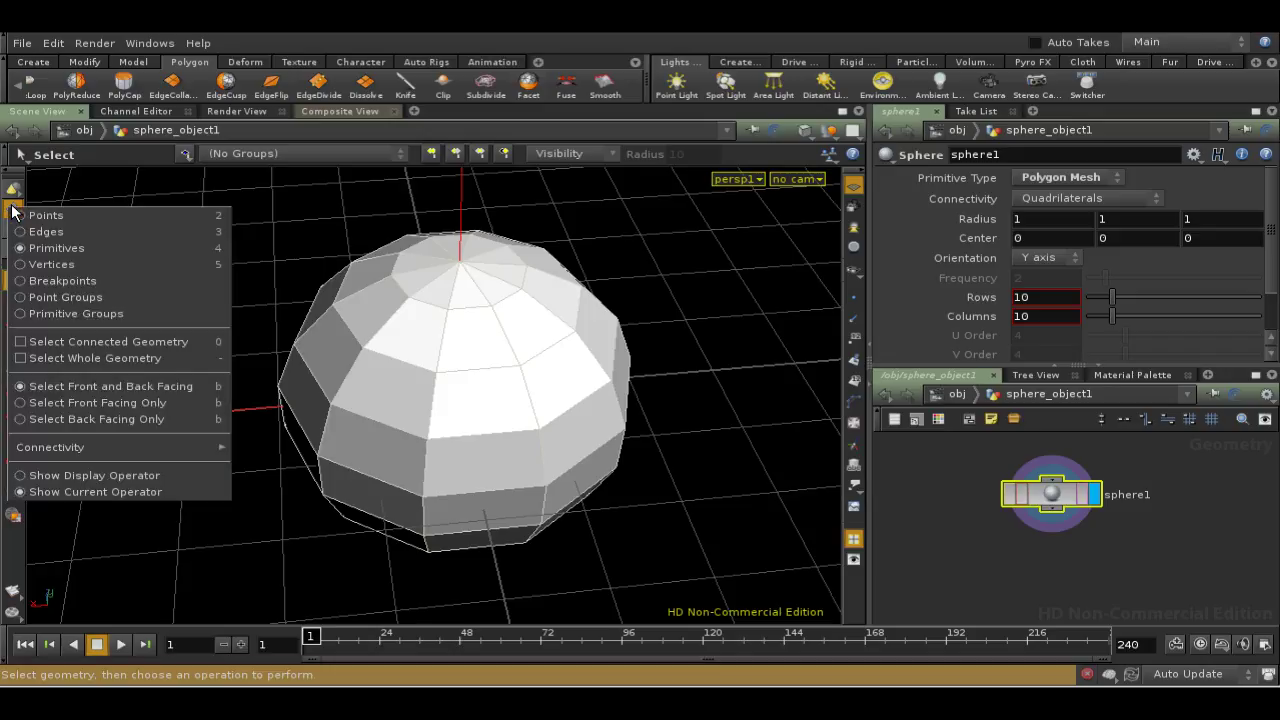
pyautogui.click(239, 200)
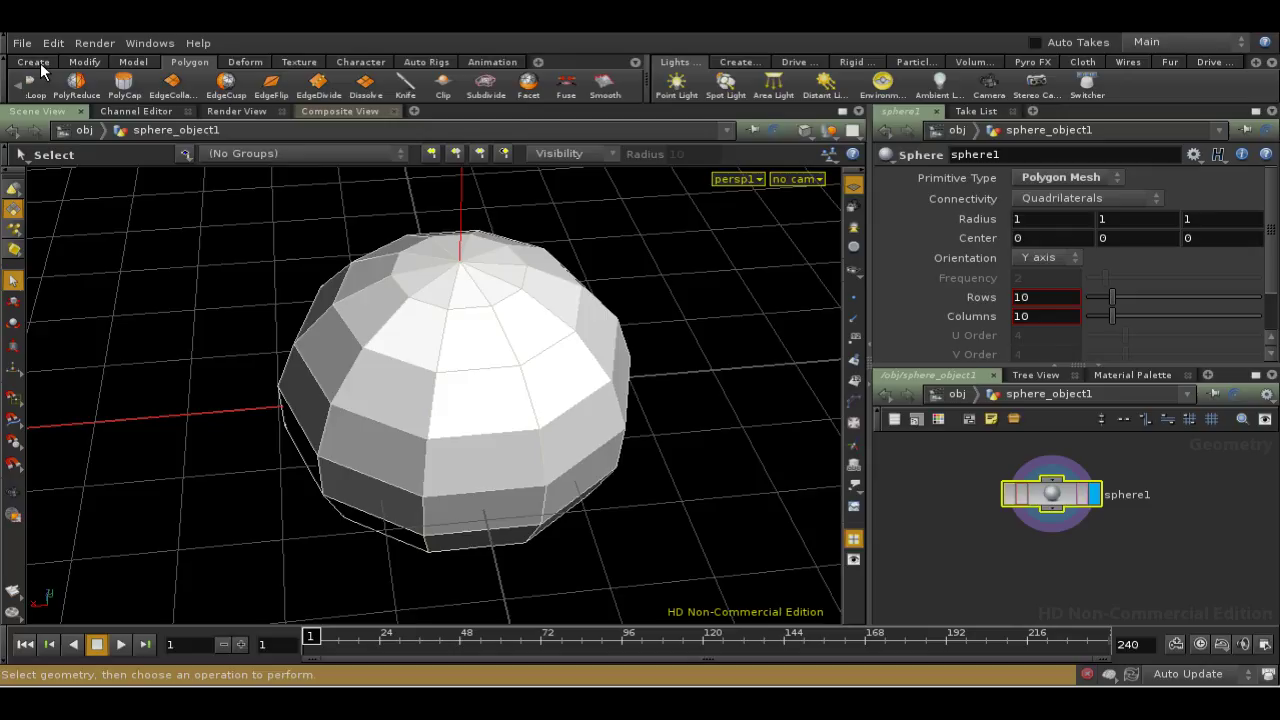
pyautogui.press('Escape')
pyautogui.moveTo(231, 317); pyautogui.dragTo(197, 320)
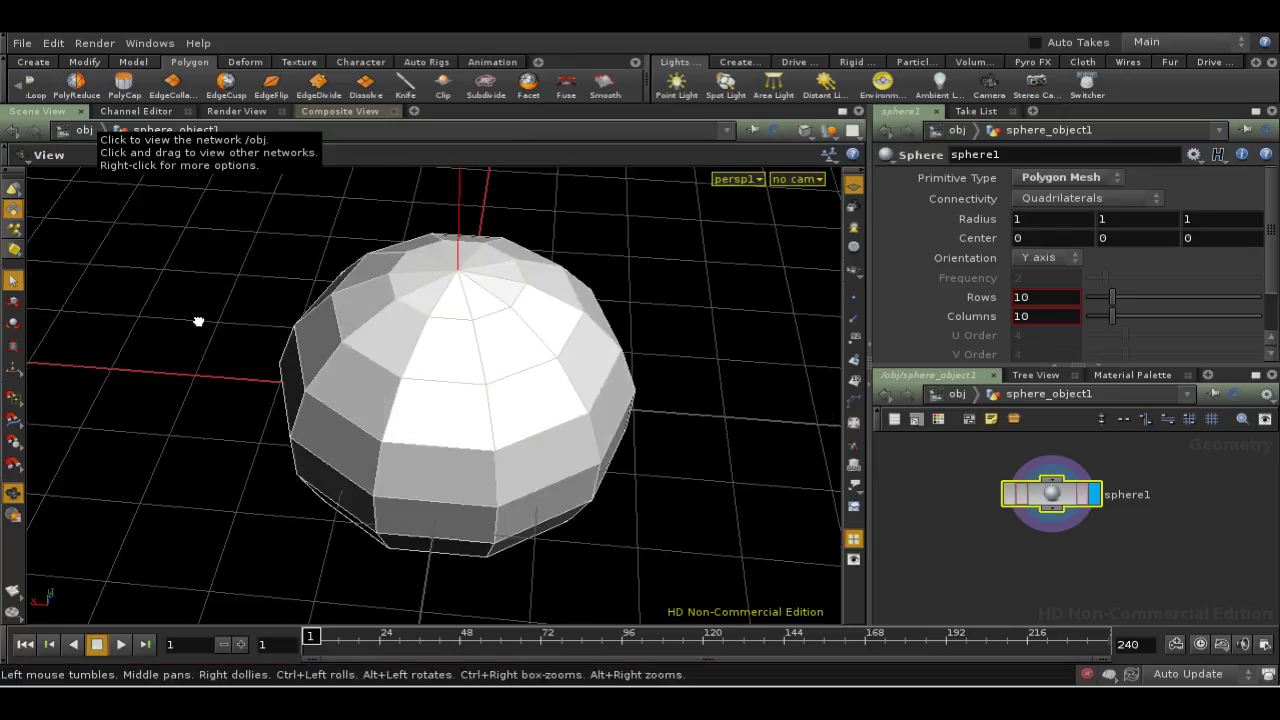
pyautogui.press('s')
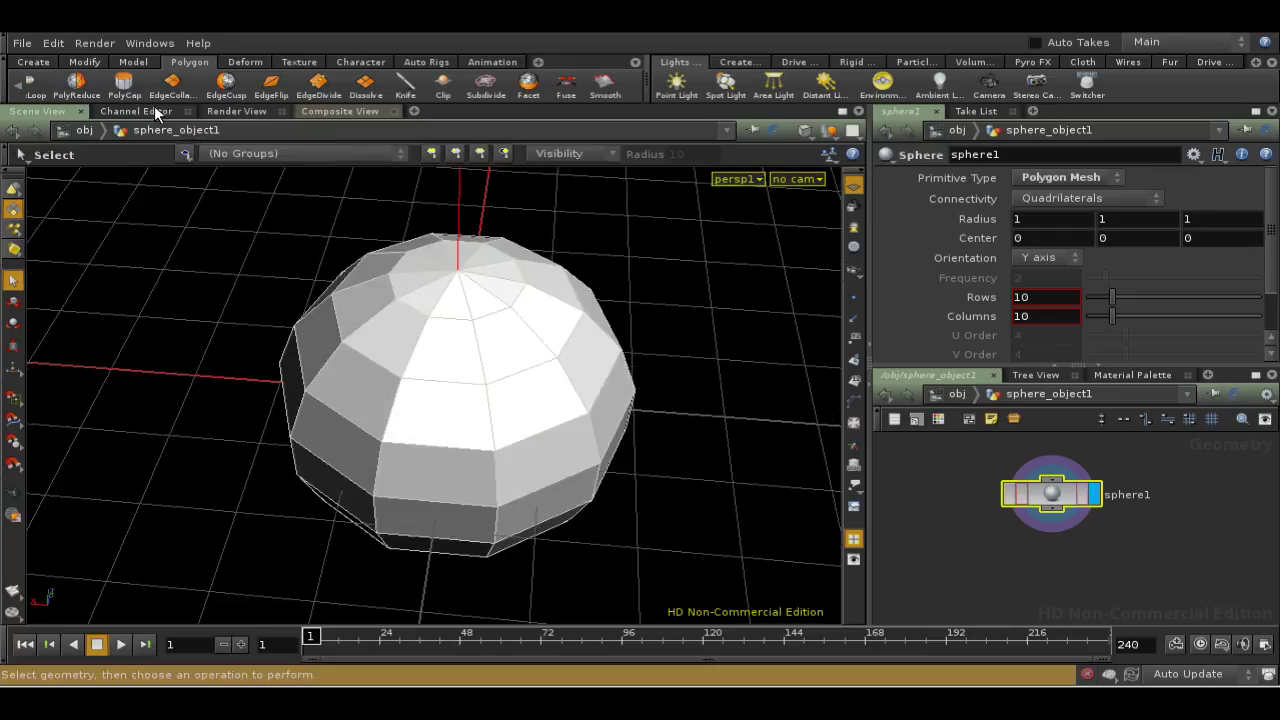
pyautogui.click(44, 62)
pyautogui.click(75, 61)
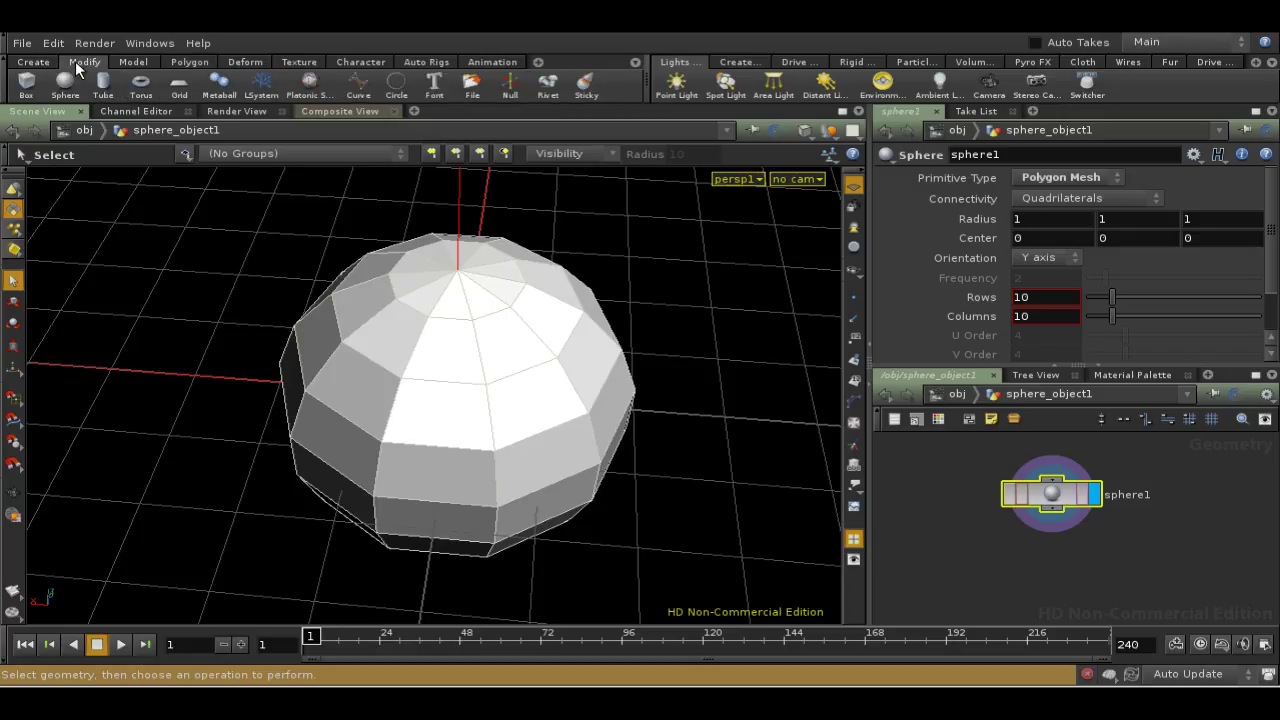
pyautogui.click(128, 61)
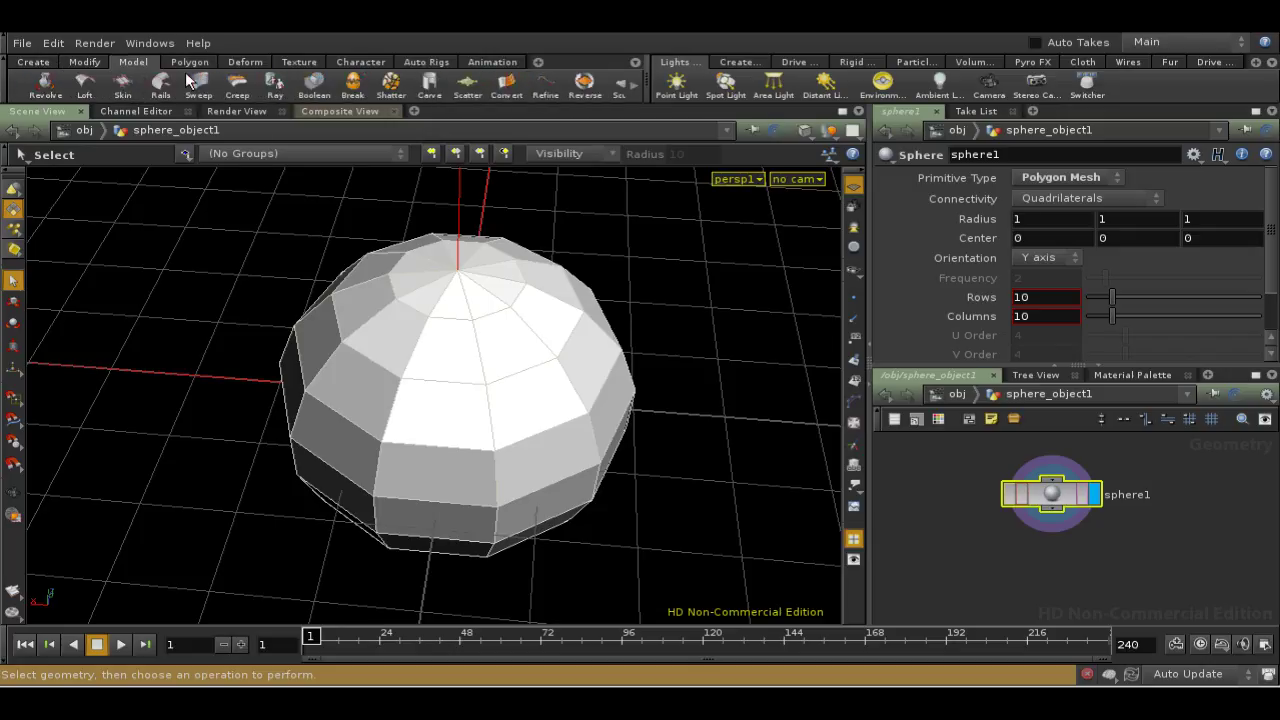
pyautogui.click(185, 62)
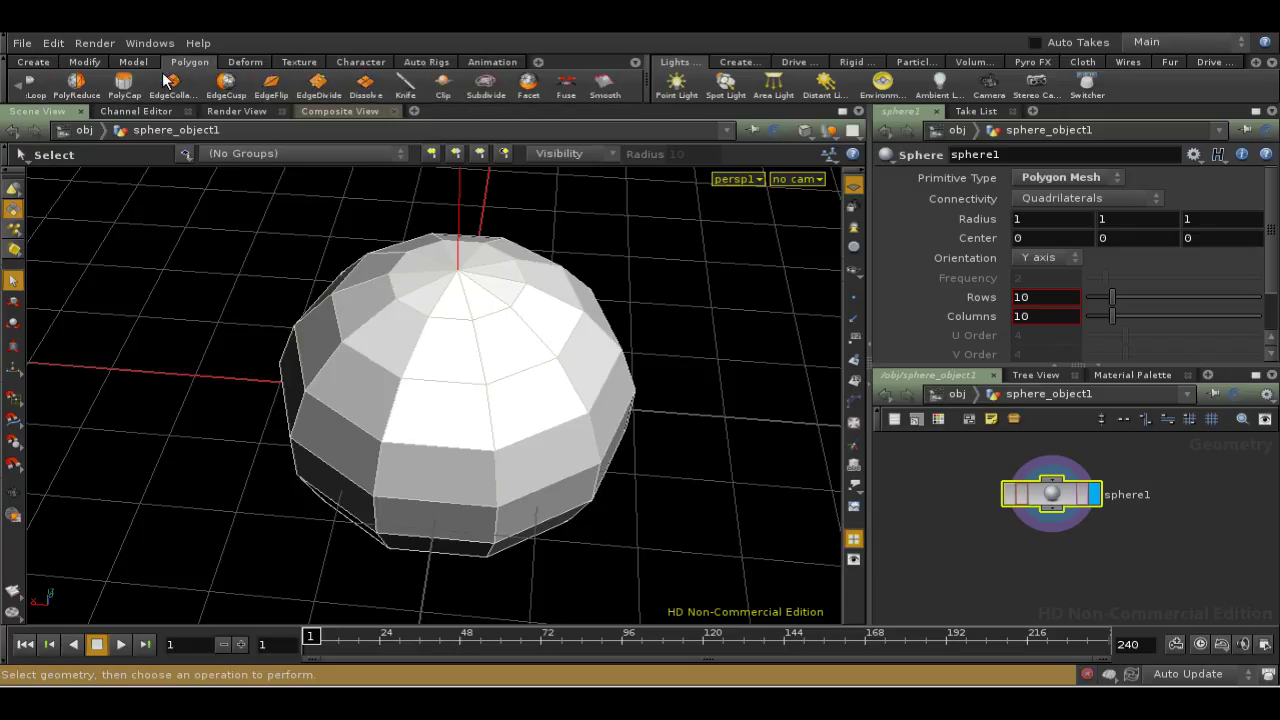
pyautogui.click(22, 88)
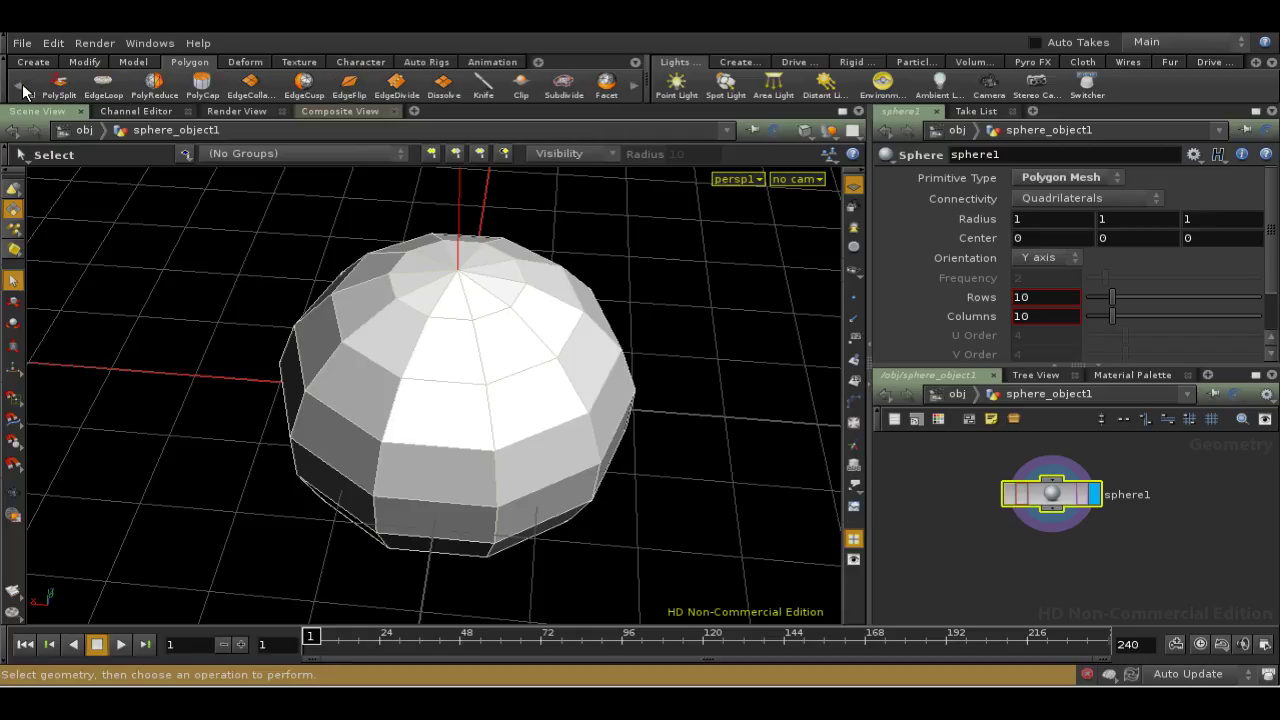
pyautogui.click(632, 87)
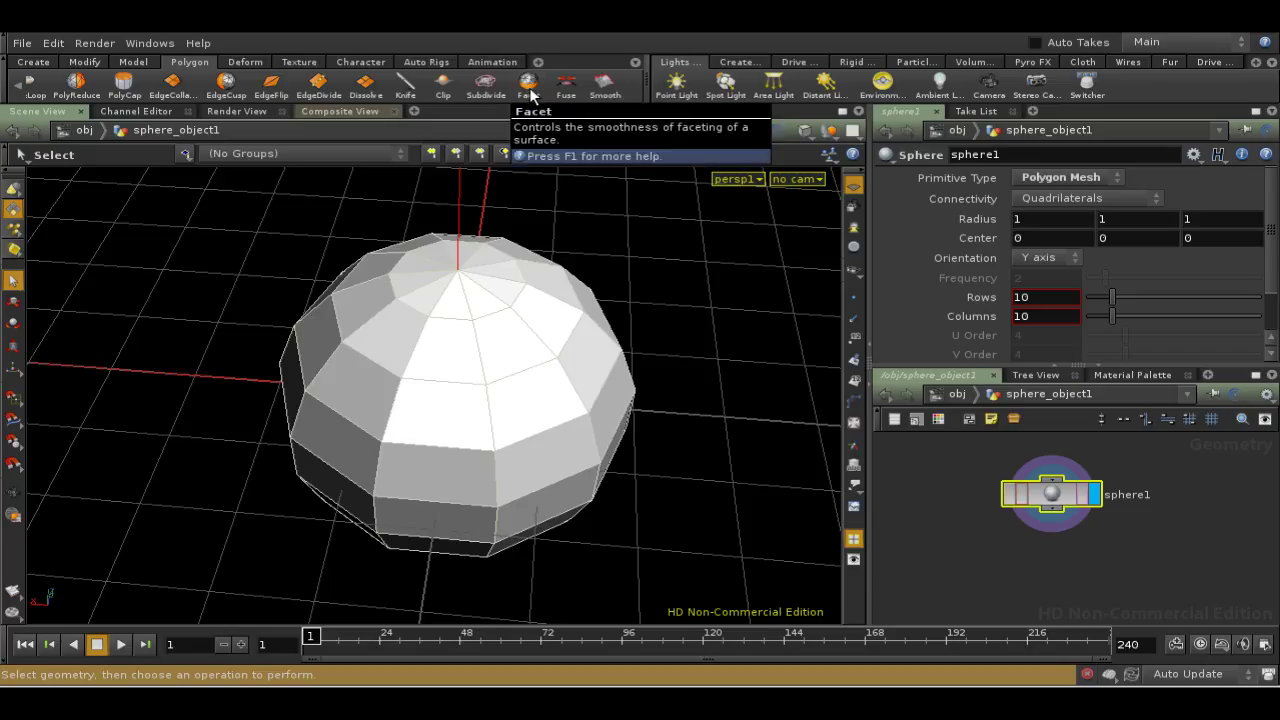
# Apply a Facet operation to the six adjacent primitives 12-14 and 22-24 on the sphere's upper front.
pyautogui.click(529, 88)
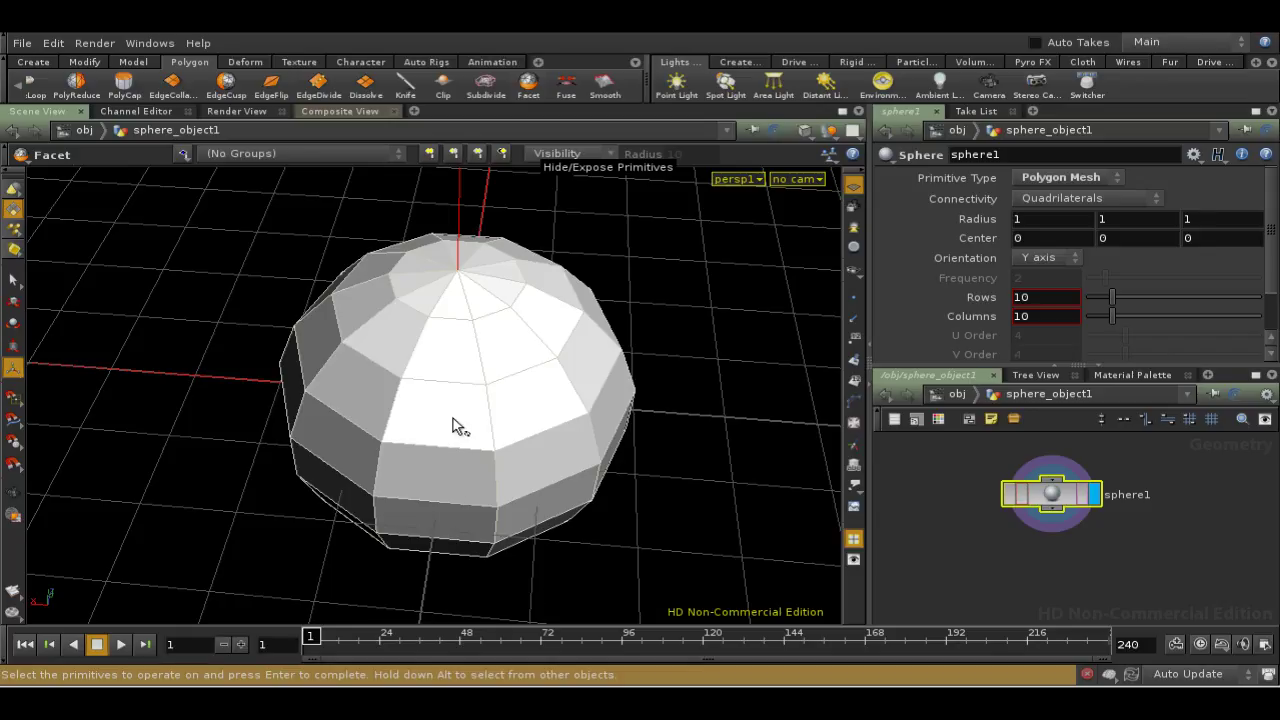
pyautogui.moveTo(453, 418)
pyautogui.mouseDown()
pyautogui.moveTo(529, 406)
pyautogui.moveTo(505, 353)
pyautogui.moveTo(468, 356)
pyautogui.mouseUp()
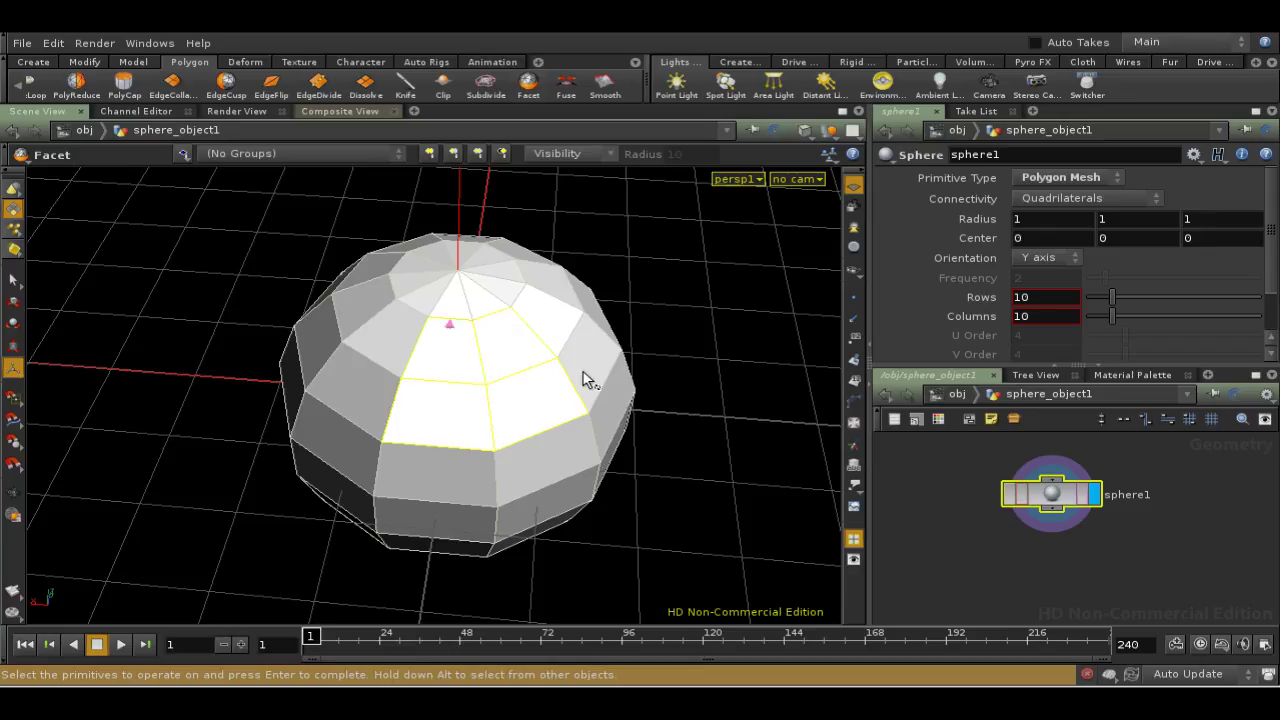
pyautogui.moveTo(586, 377)
pyautogui.mouseDown()
pyautogui.moveTo(553, 337)
pyautogui.moveTo(738, 403)
pyautogui.mouseUp()
pyautogui.press('Return')
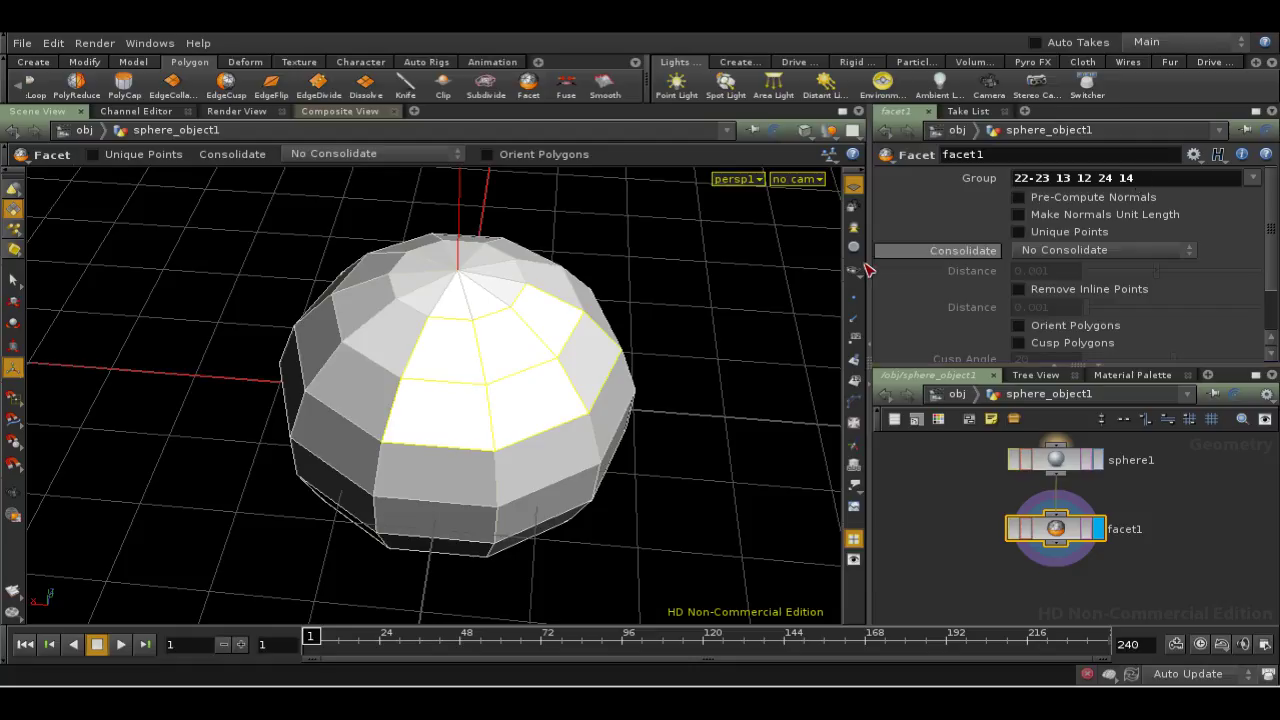
# Examine the primitive numbers of the faceted polygons in wireframe display, and restore shaded display without numbers.
pyautogui.click(855, 382)
pyautogui.press('w')
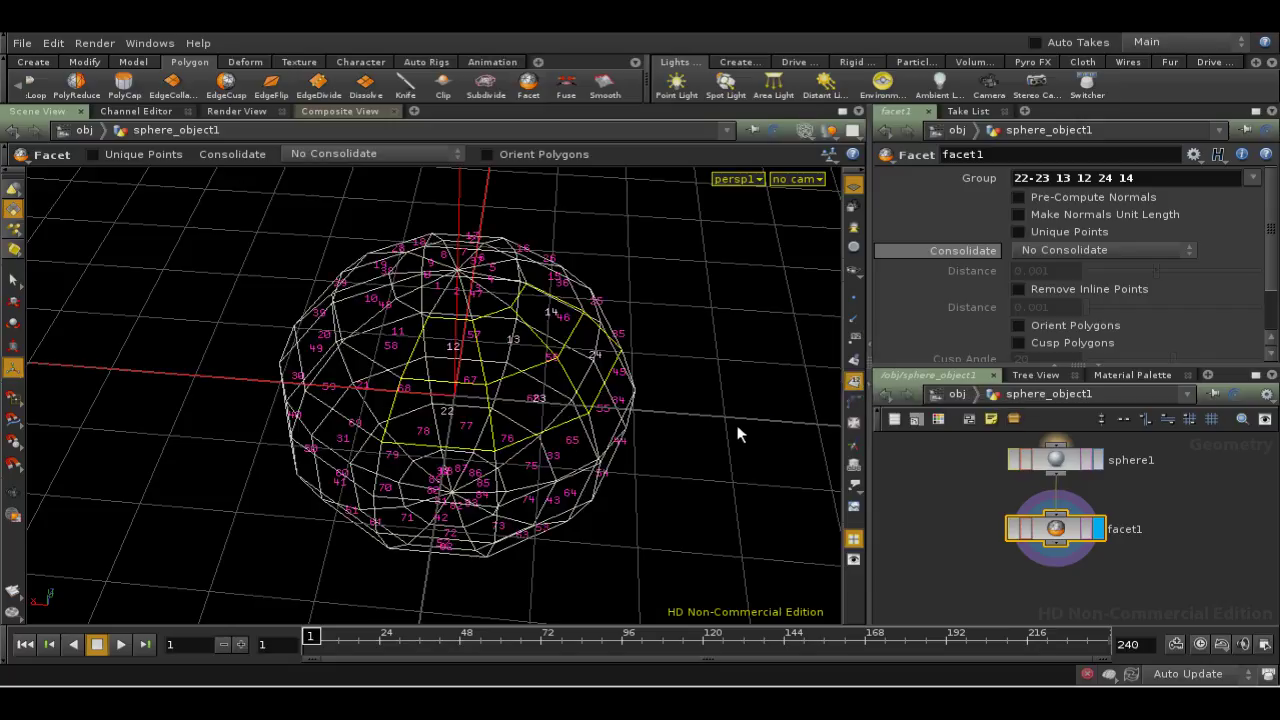
pyautogui.scroll(5, 737, 425)
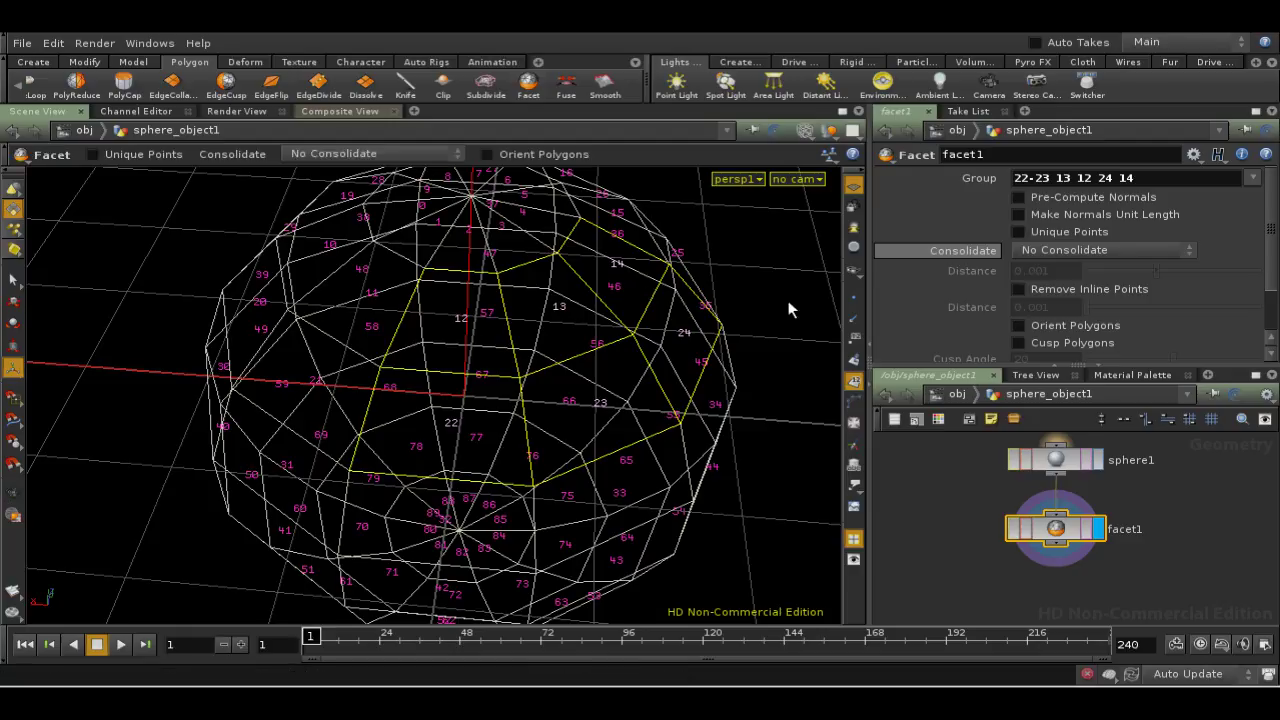
pyautogui.press('w')
pyautogui.click(856, 383)
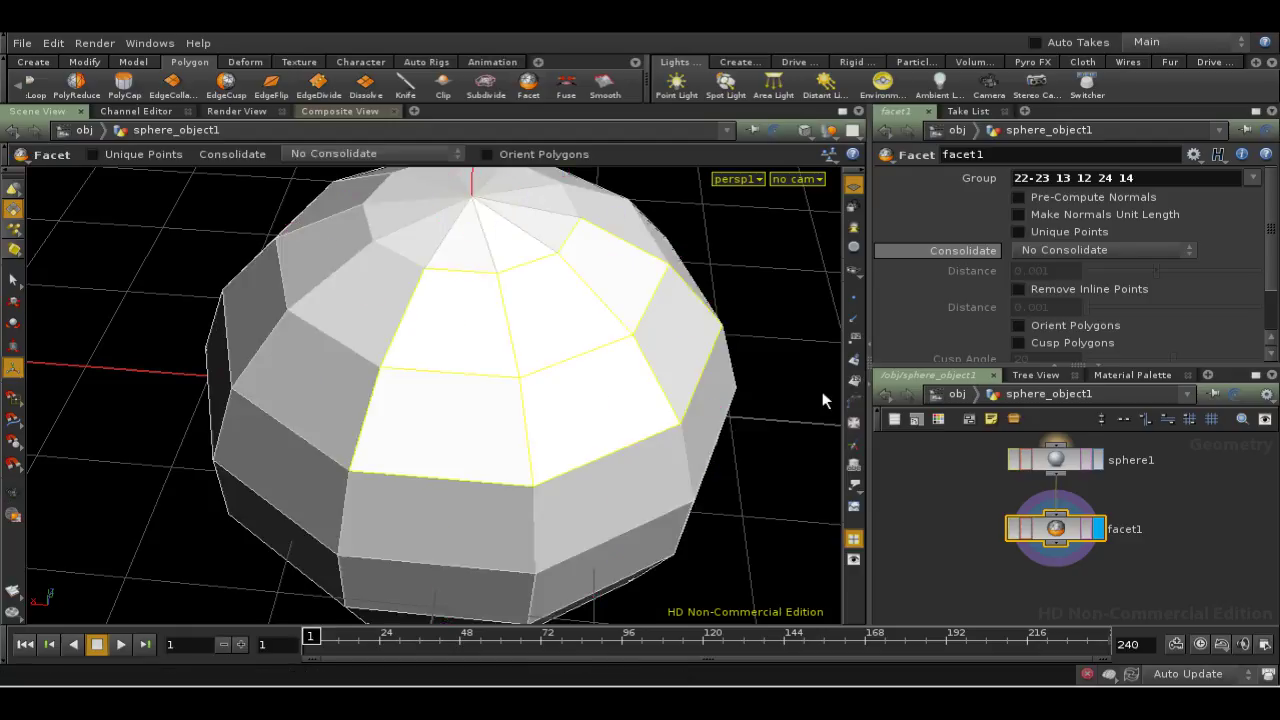
# Delete the facet node from the sphere's network and recentre the remaining sphere node.
pyautogui.scroll(-3, 788, 355)
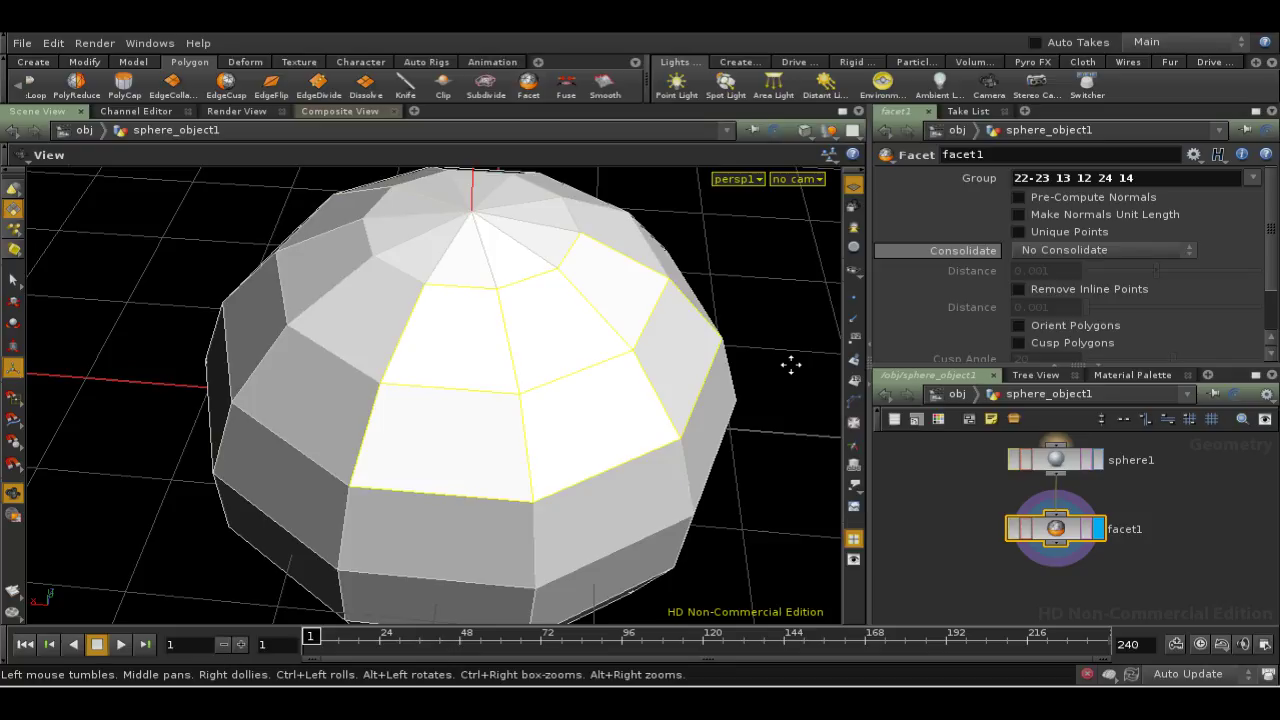
pyautogui.moveTo(786, 351); pyautogui.dragTo(778, 457, button='right')
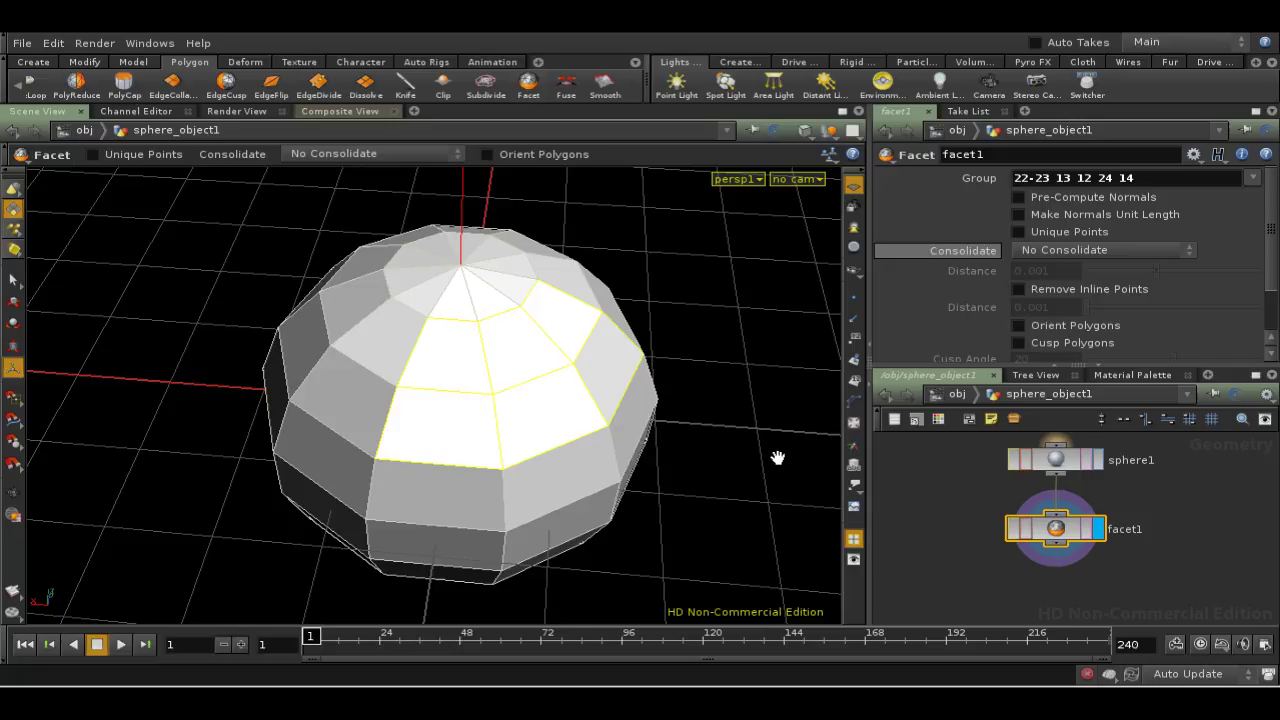
pyautogui.press('Delete')
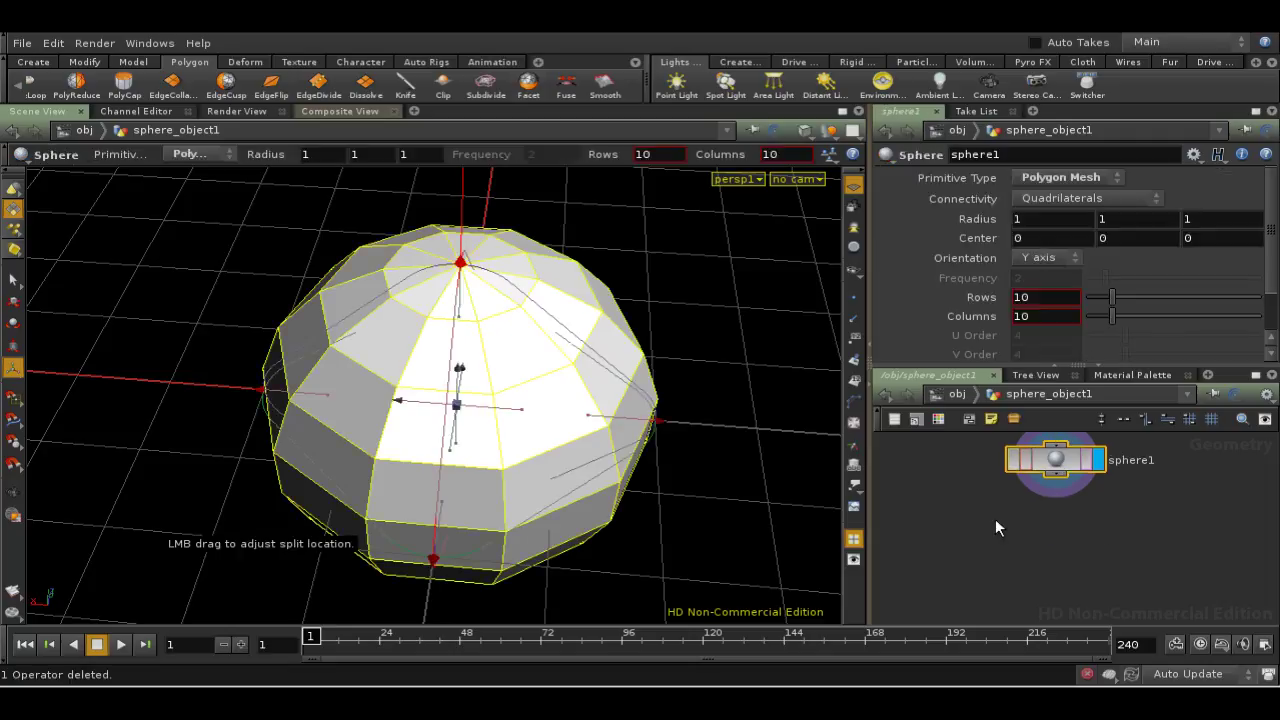
pyautogui.press('h')
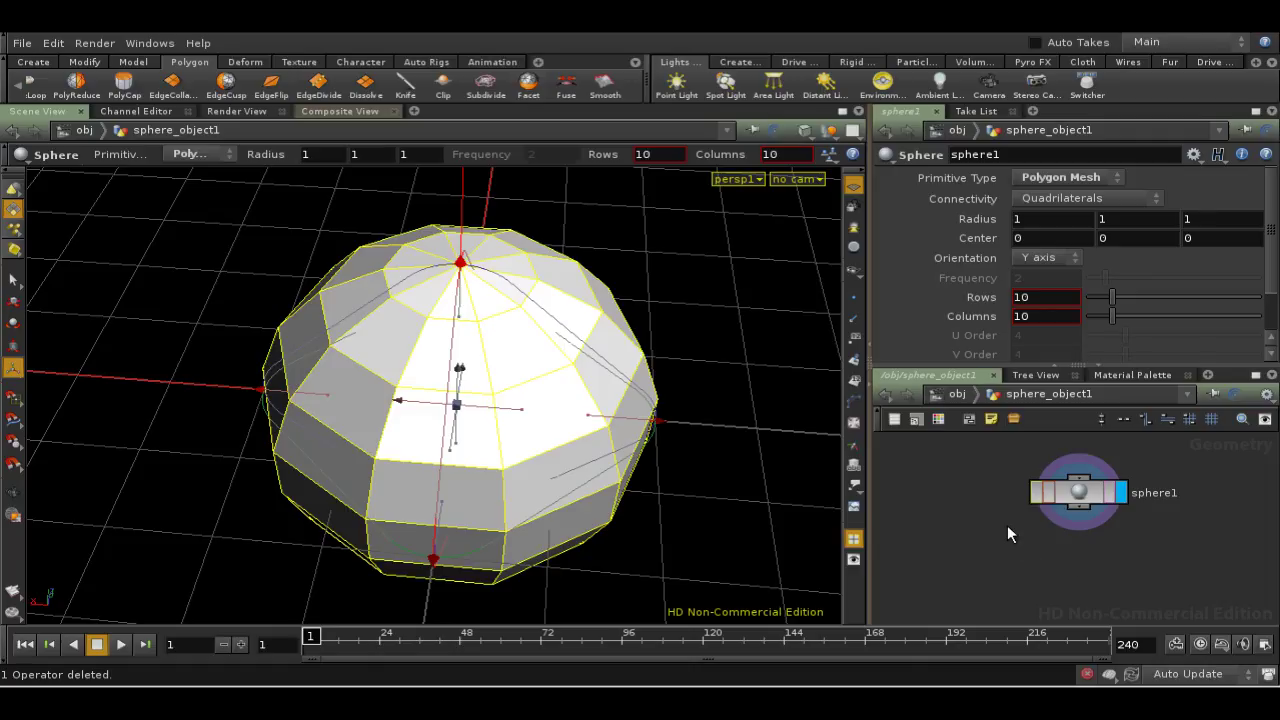
# Change the component selection type to points and box-select the points around the sphere's front faces.
pyautogui.click(9, 212)
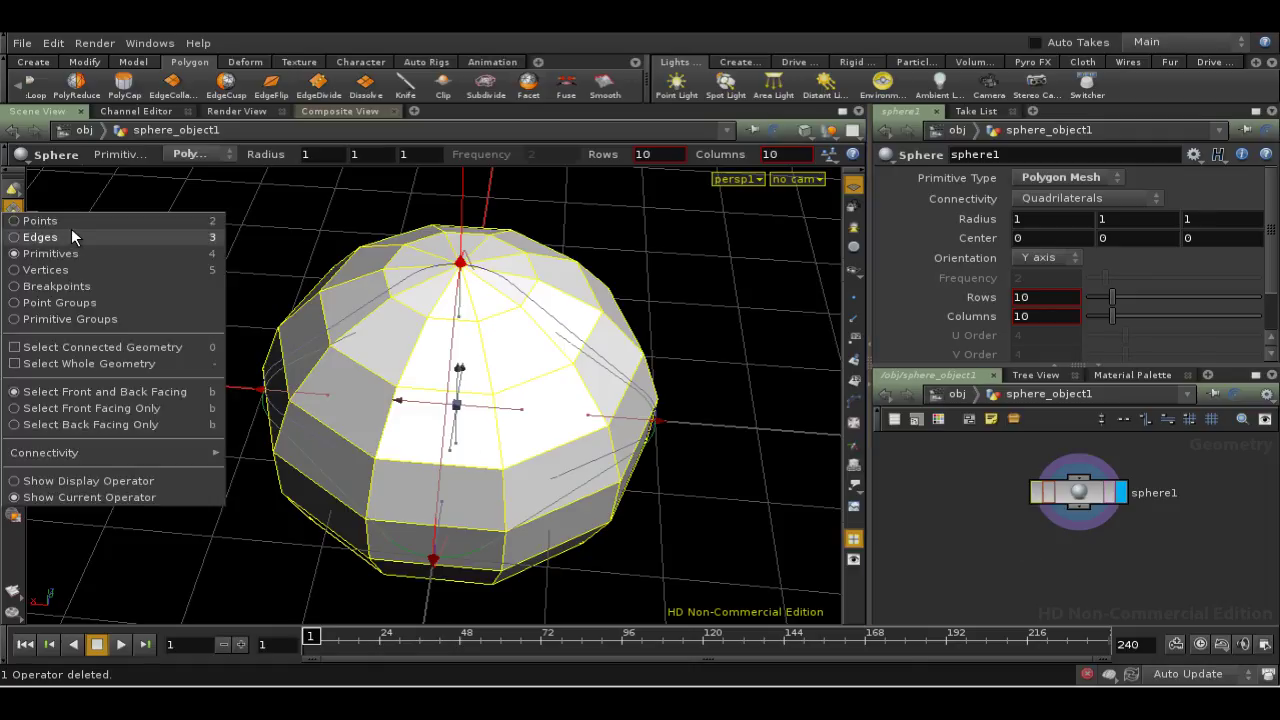
pyautogui.click(55, 220)
pyautogui.moveTo(345, 372); pyautogui.dragTo(530, 496)
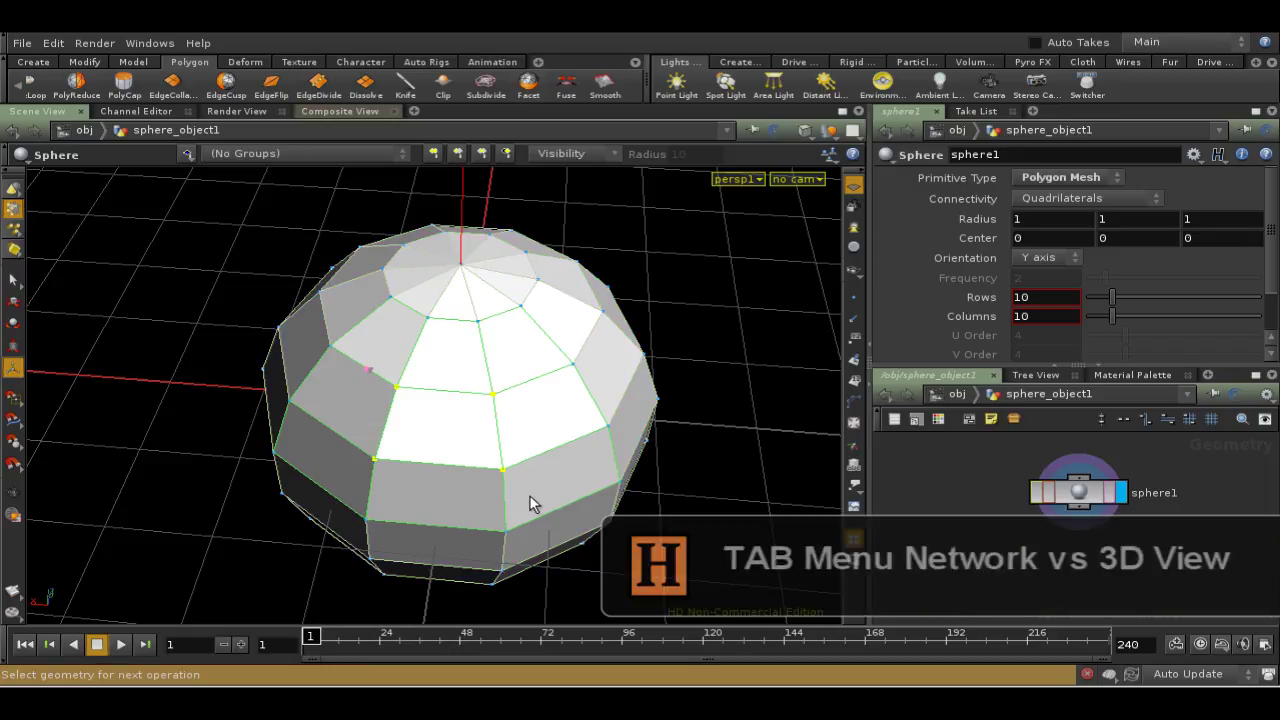
# Place a Color node below the sphere node directly in the network, and delete it.
pyautogui.press('Tab')
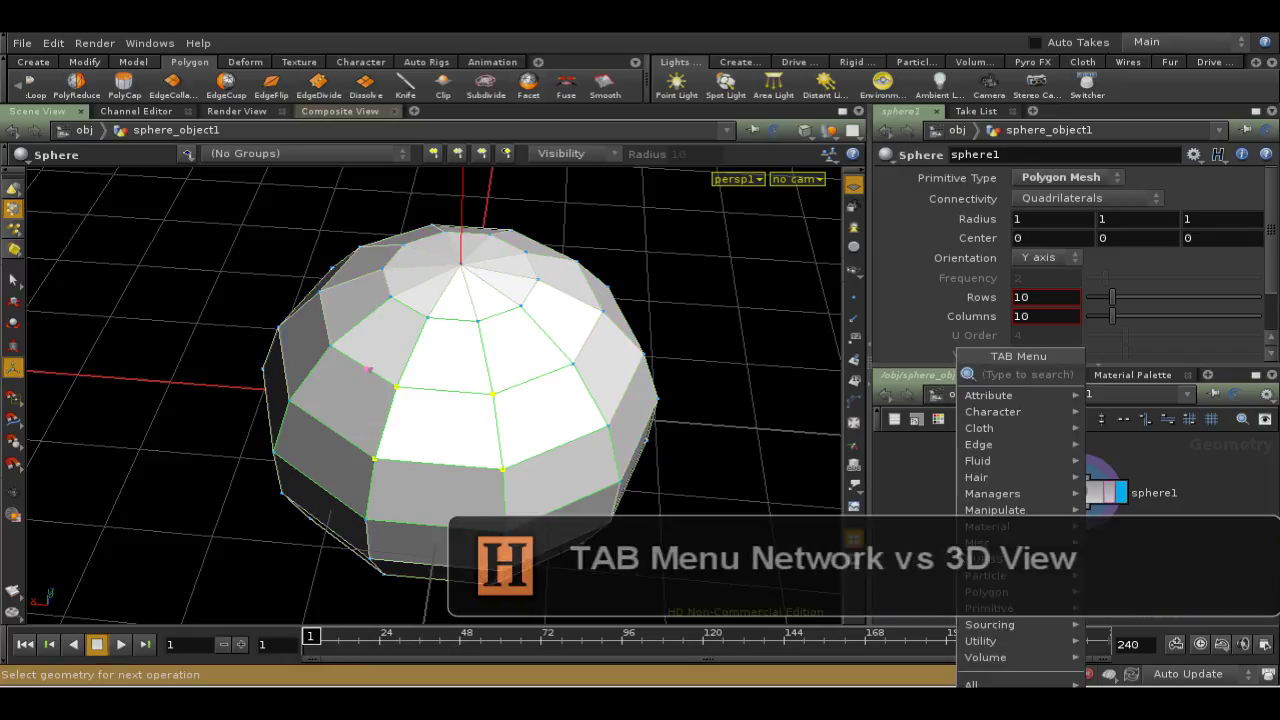
pyautogui.write('Color')
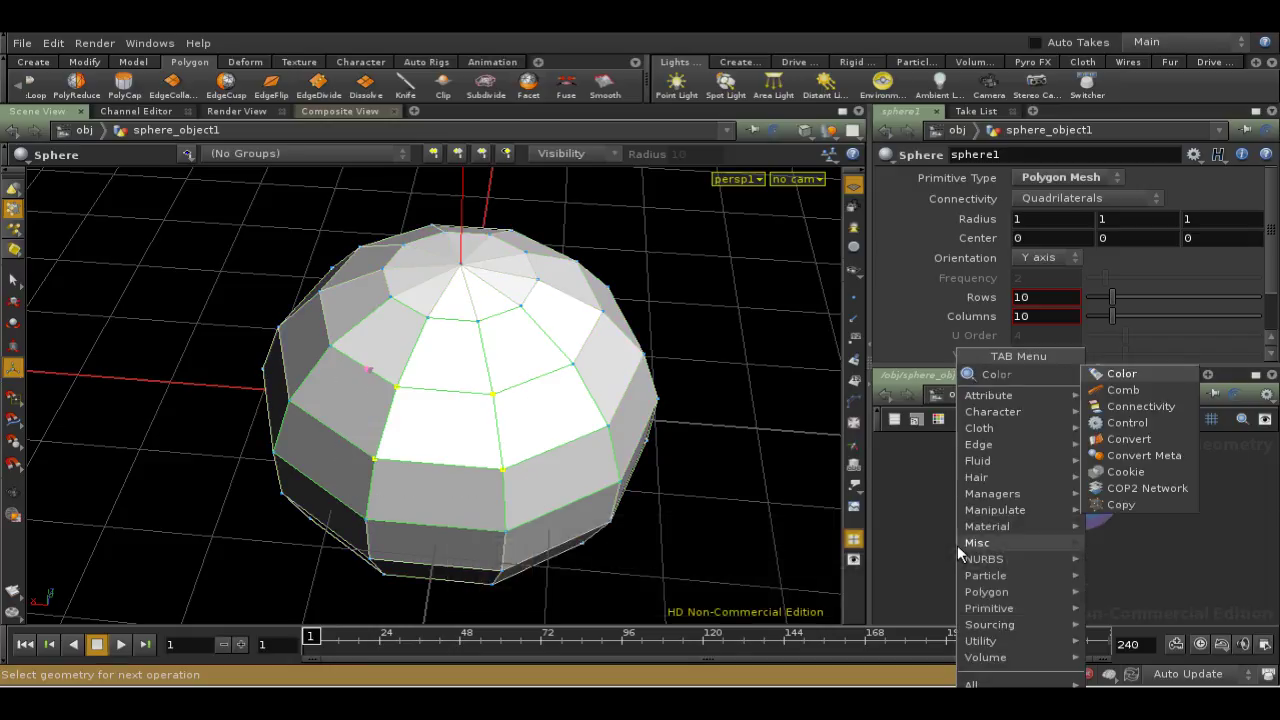
pyautogui.click(1122, 375)
pyautogui.click(1087, 571)
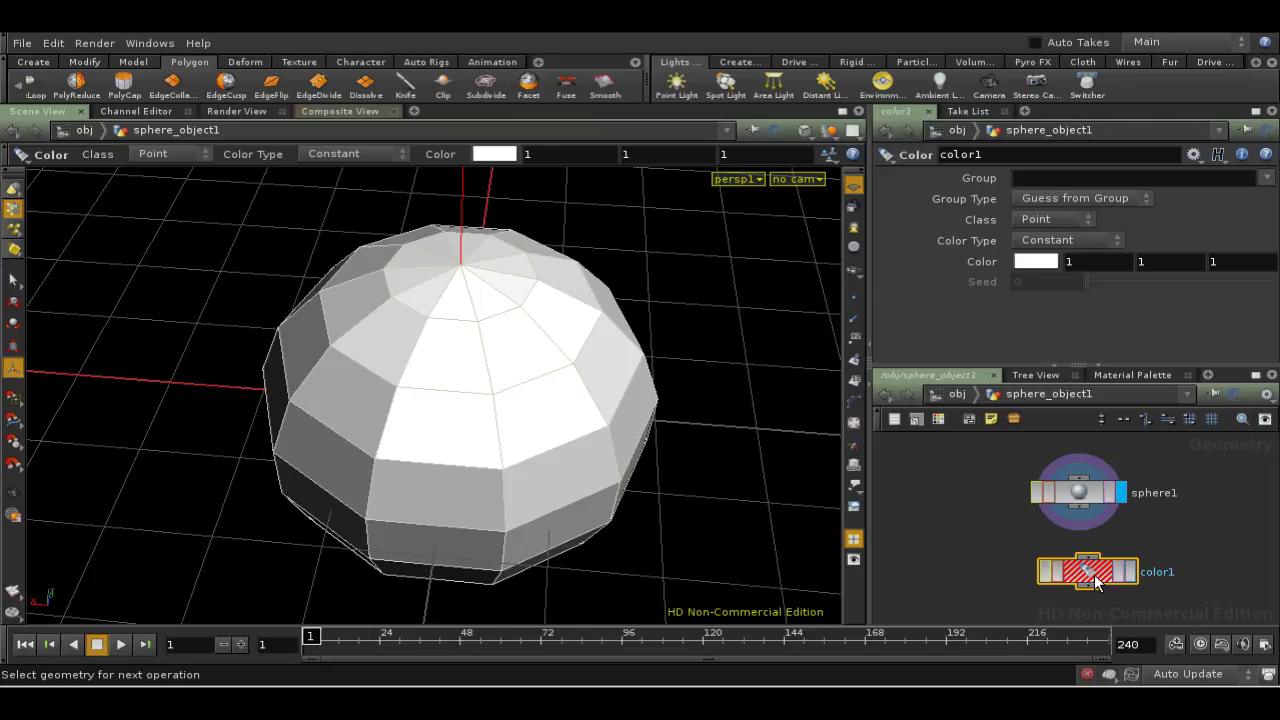
pyautogui.press('Delete')
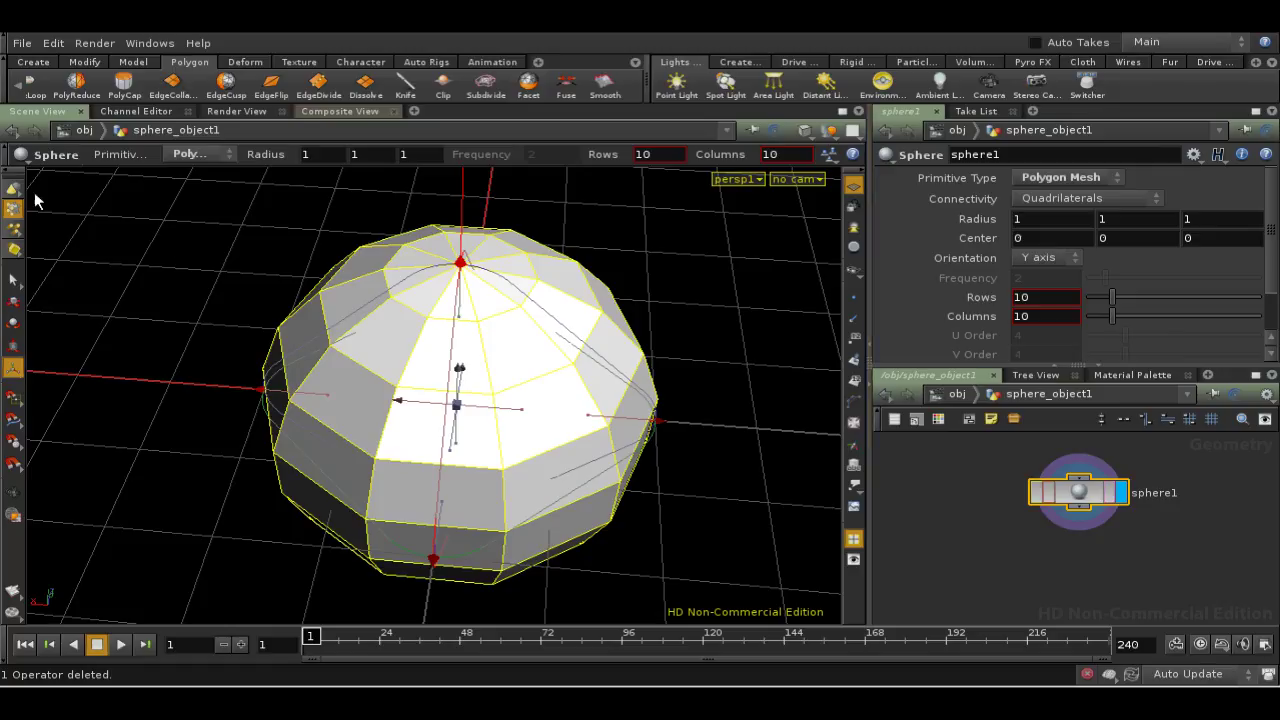
# Box-select the points on the sphere's front and apply the Color (Material) operation to them from the 3D view.
pyautogui.press('s')
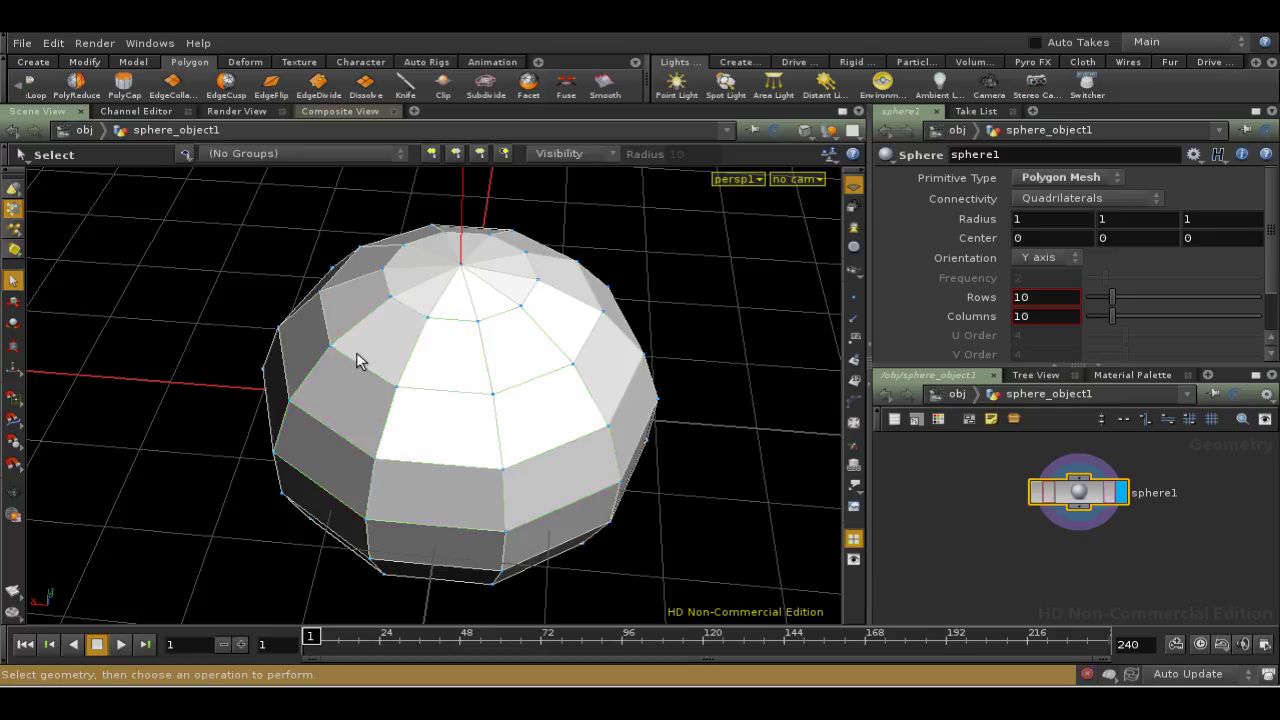
pyautogui.moveTo(366, 367); pyautogui.dragTo(520, 488)
pyautogui.moveTo(466, 297); pyautogui.dragTo(576, 437)
pyautogui.moveTo(360, 371); pyautogui.dragTo(516, 516)
pyautogui.press('Tab')
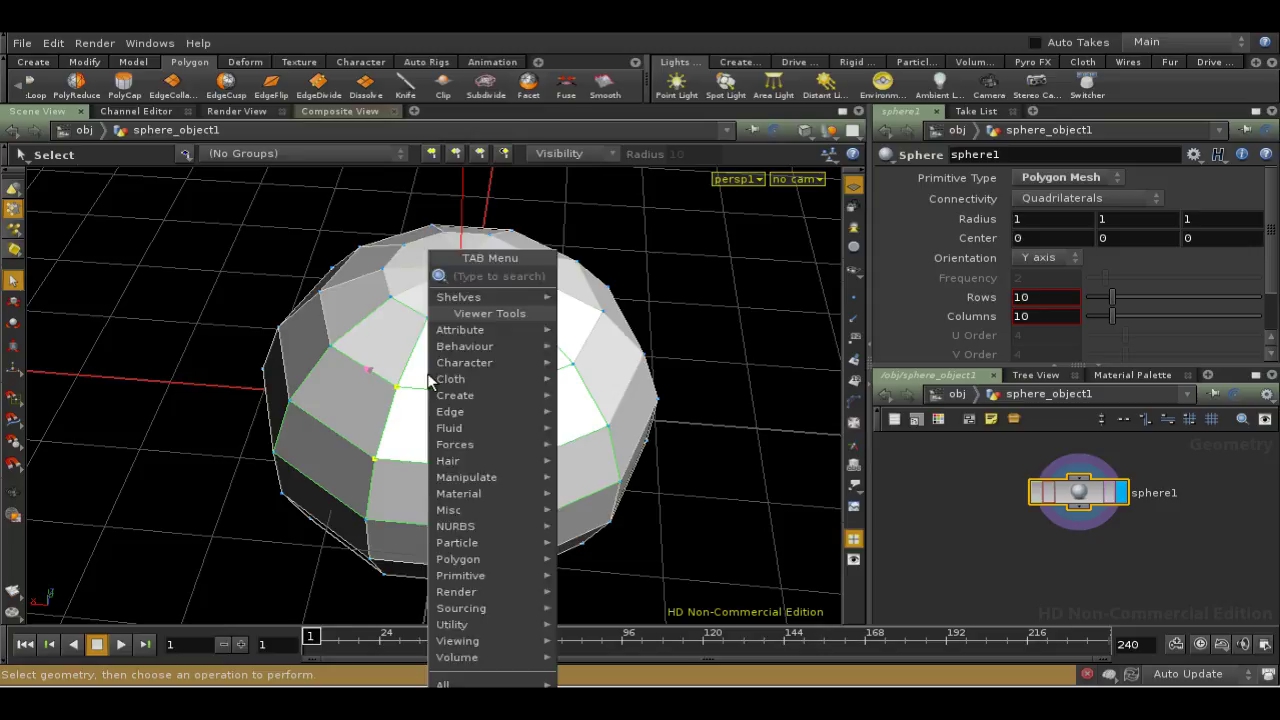
pyautogui.write('color')
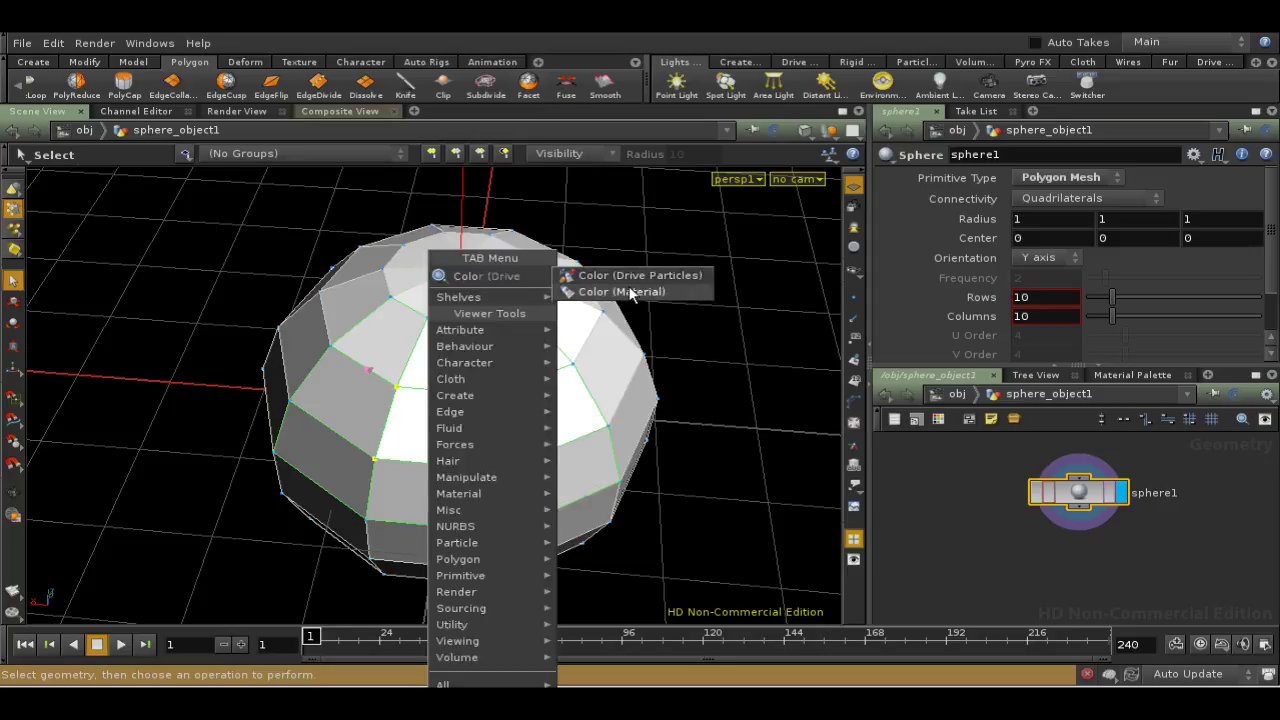
pyautogui.click(628, 289)
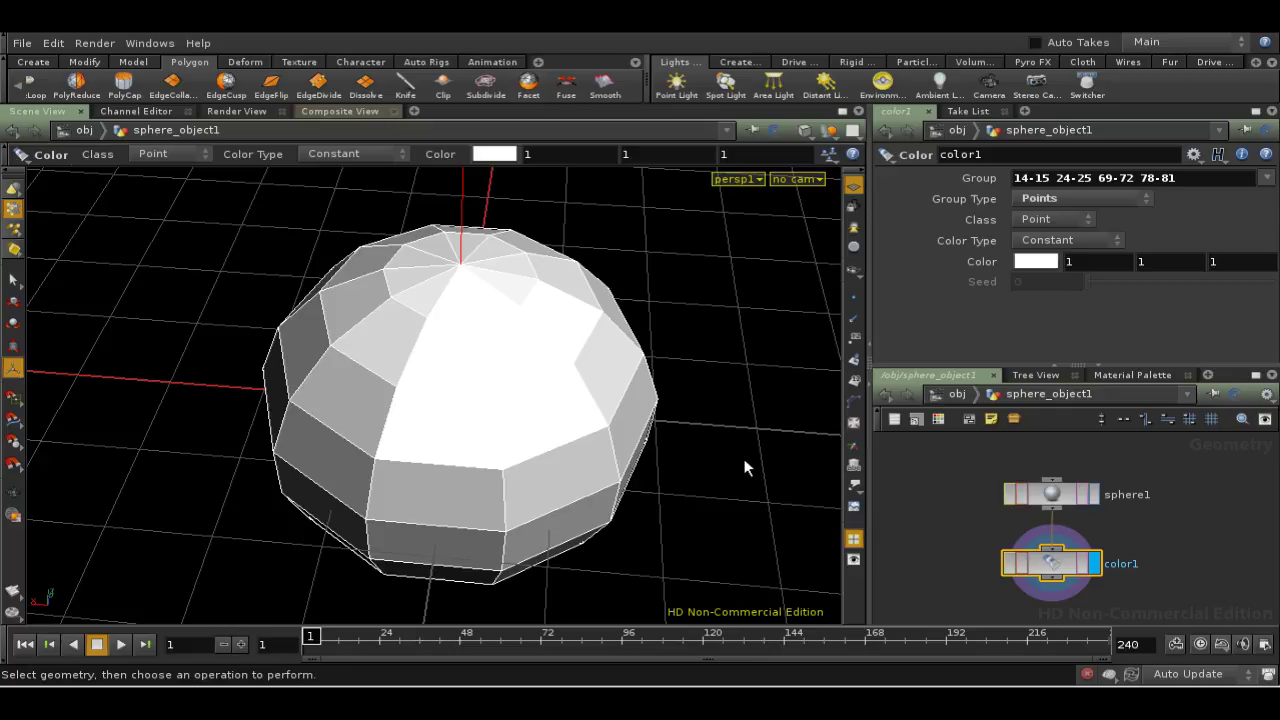
pyautogui.press('h')
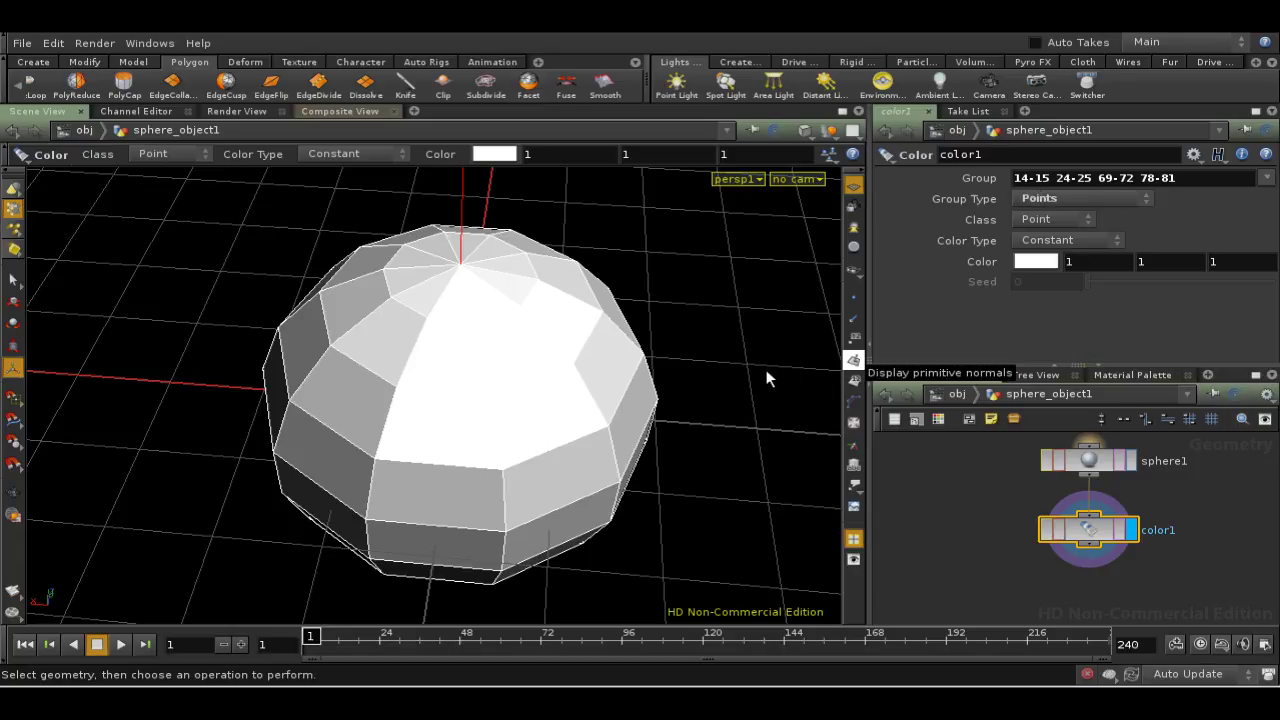
# Set the Color node's constant color to a light red with values 1, 0.524458 and 0.472.
pyautogui.press('w')
pyautogui.moveTo(742, 394)
pyautogui.mouseDown()
pyautogui.moveTo(686, 386)
pyautogui.moveTo(726, 418)
pyautogui.moveTo(777, 423)
pyautogui.moveTo(734, 414)
pyautogui.moveTo(749, 443)
pyautogui.moveTo(737, 402)
pyautogui.mouseUp()
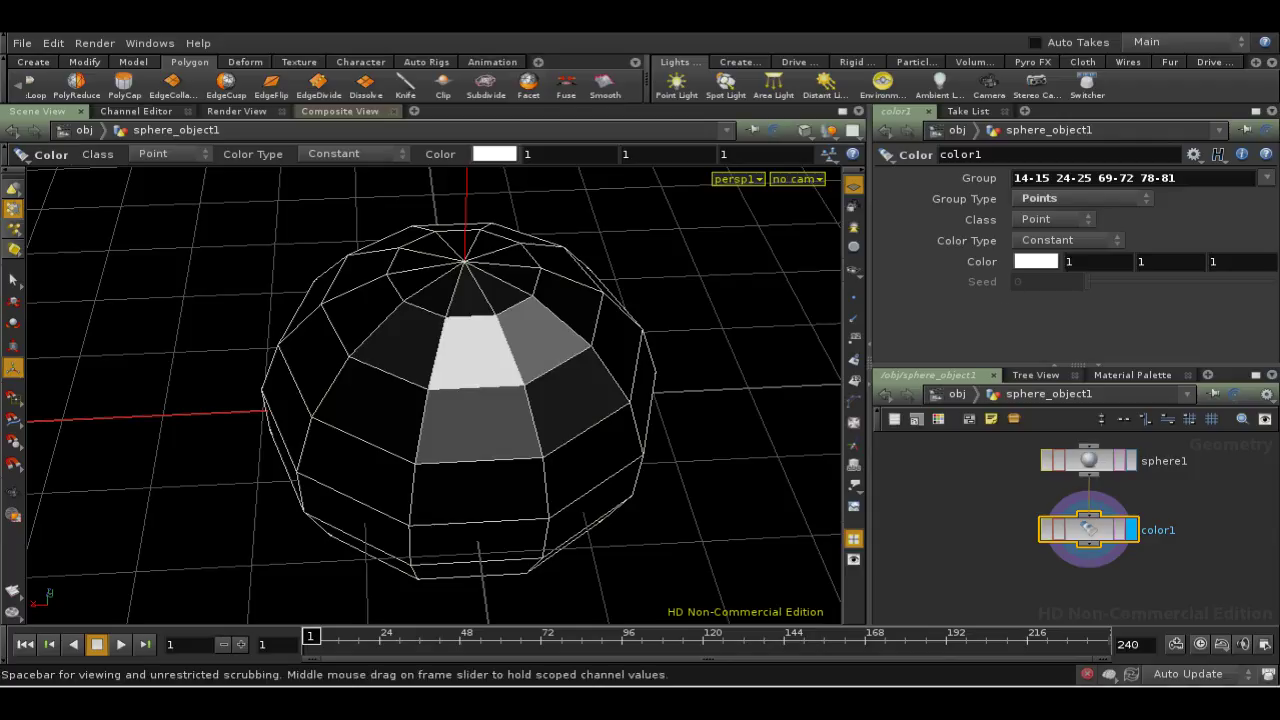
pyautogui.click(1036, 261)
pyautogui.click(1093, 235)
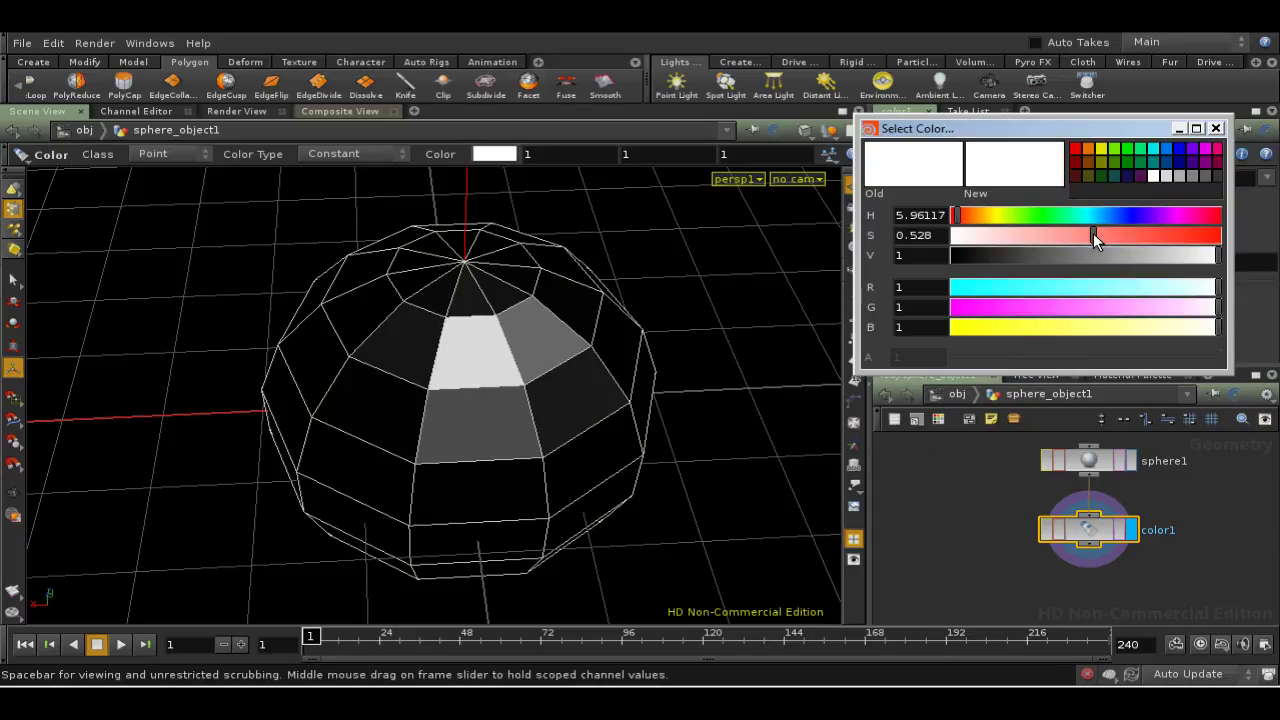
pyautogui.click(1216, 128)
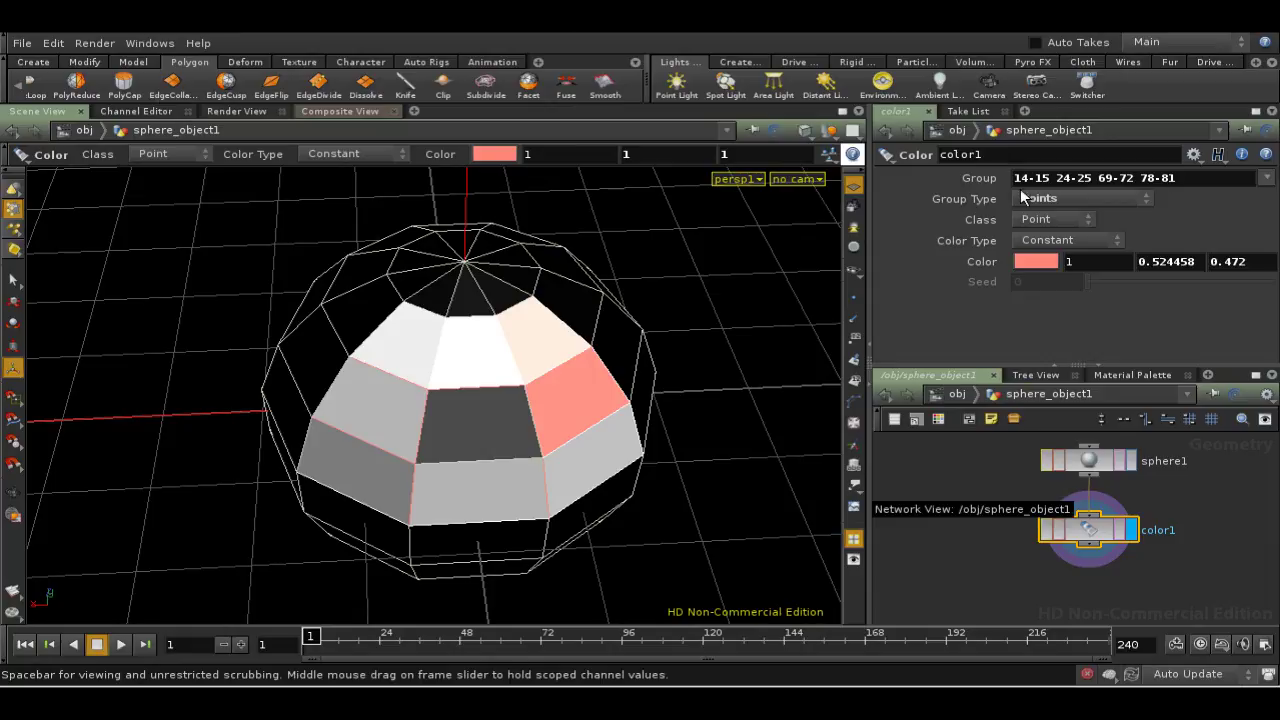
# Add point 82 to the end of the Color node's point group.
pyautogui.click(1187, 176)
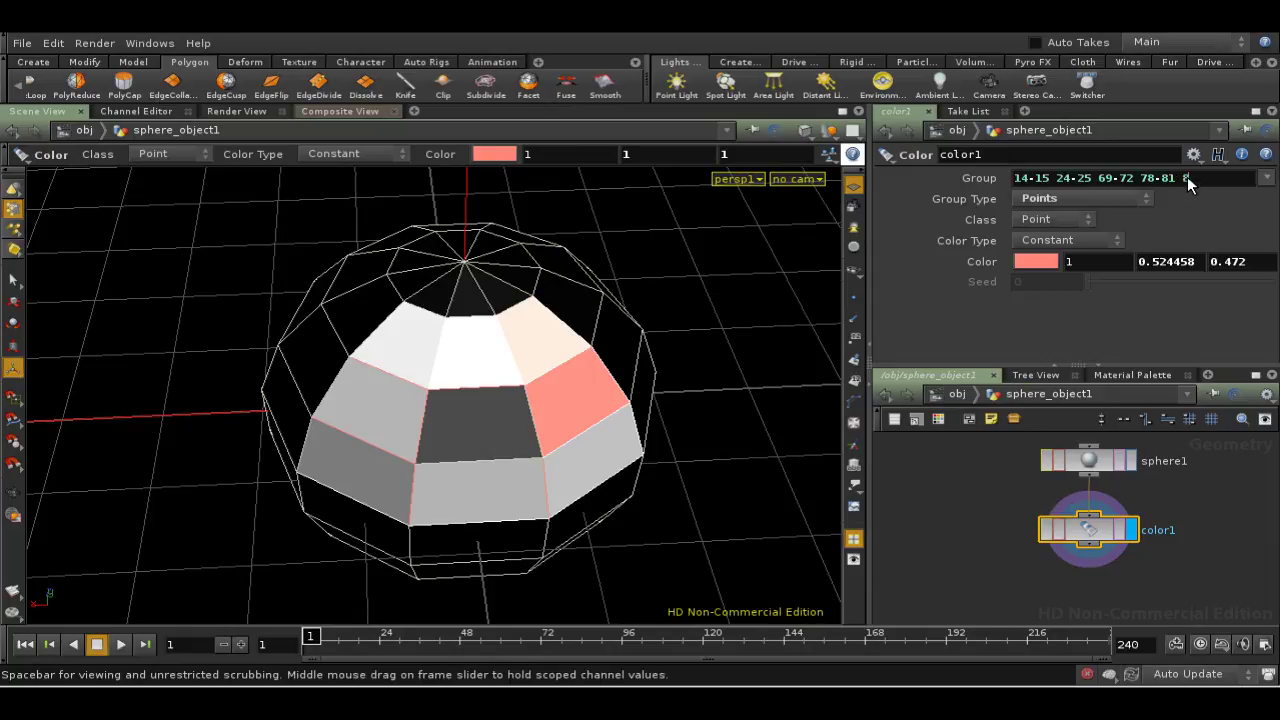
pyautogui.press('Return')
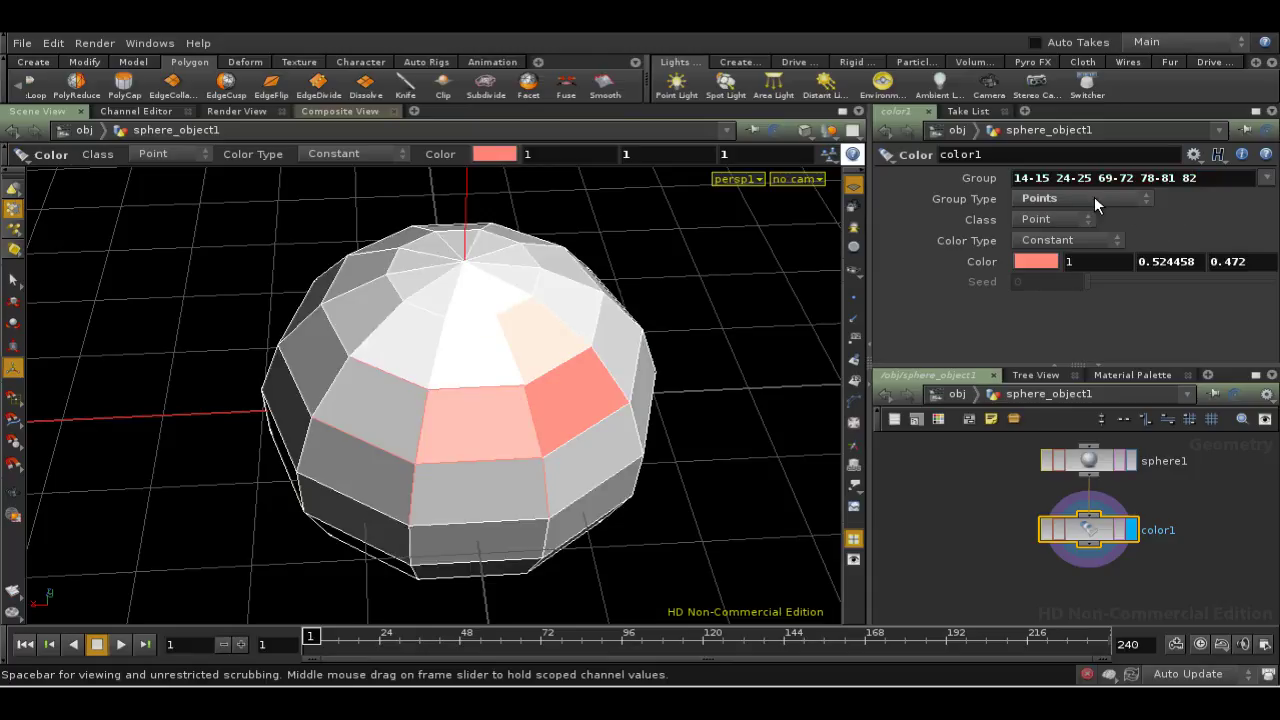
pyautogui.moveTo(982, 469); pyautogui.dragTo(983, 494, button='middle')
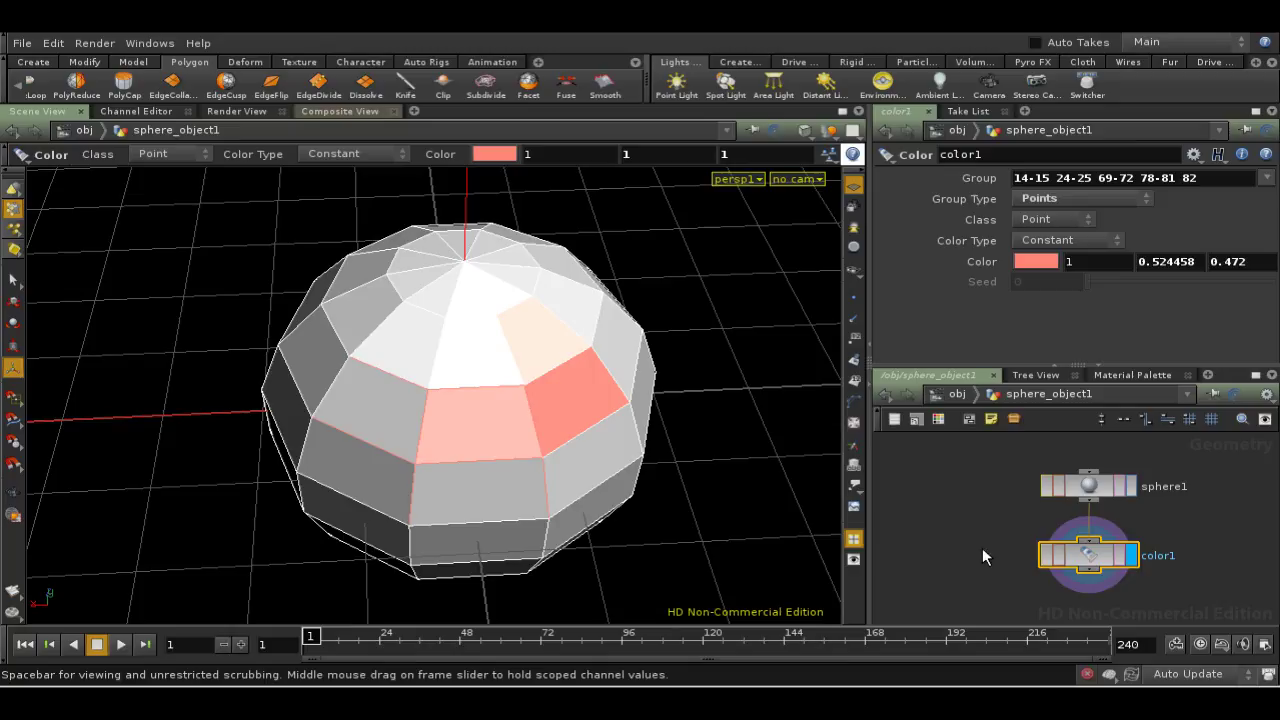
# Set the sphere node's columns to 12 and inspect how the colored points shift on the sphere.
pyautogui.click(1085, 492)
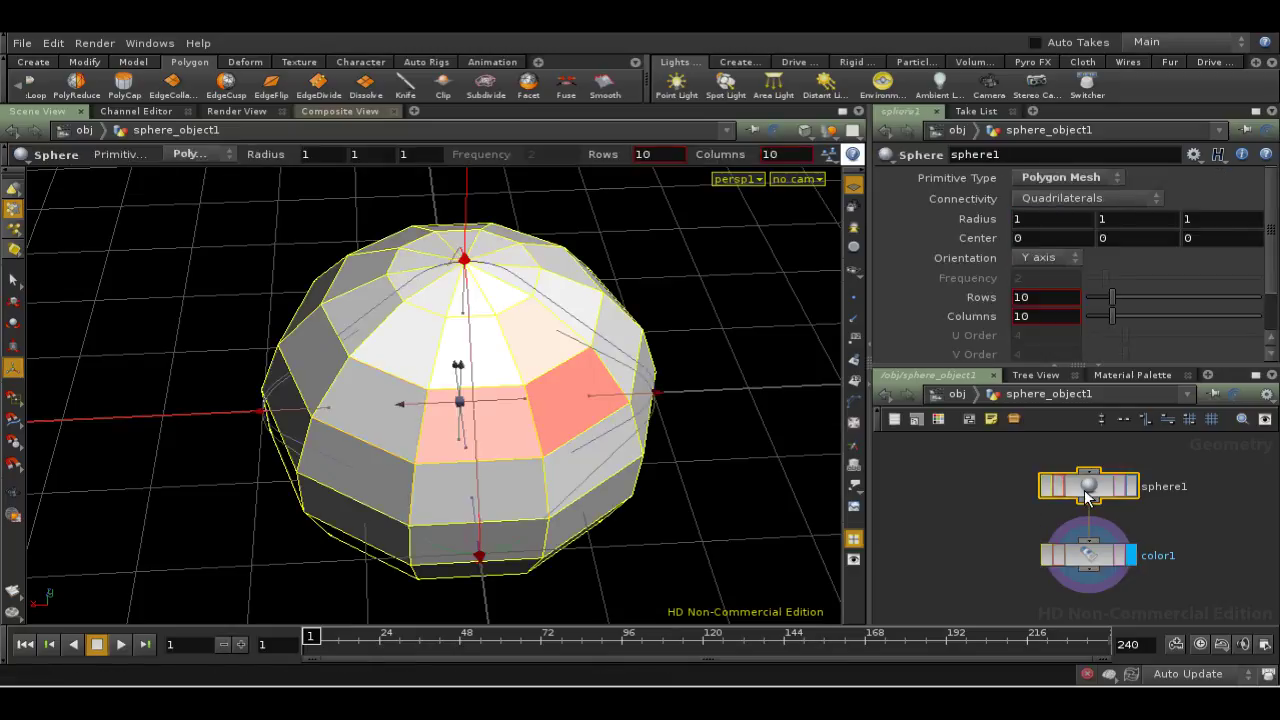
pyautogui.click(1097, 554)
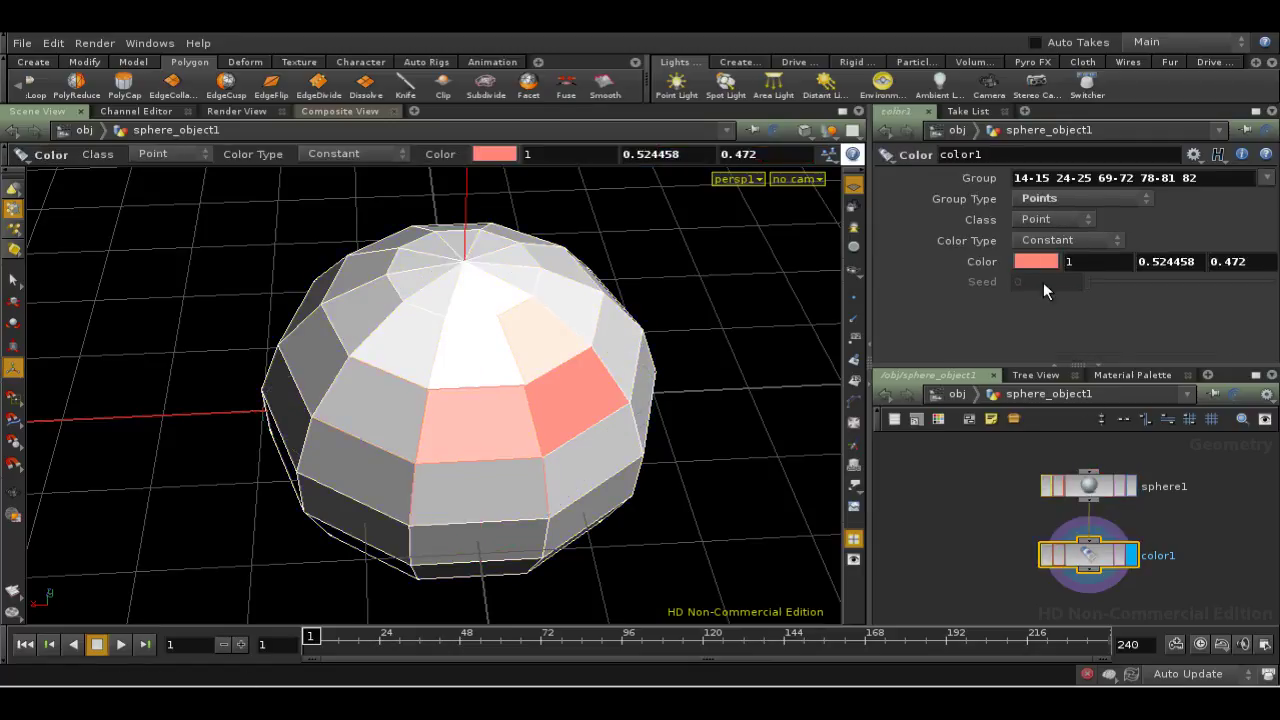
pyautogui.click(1088, 488)
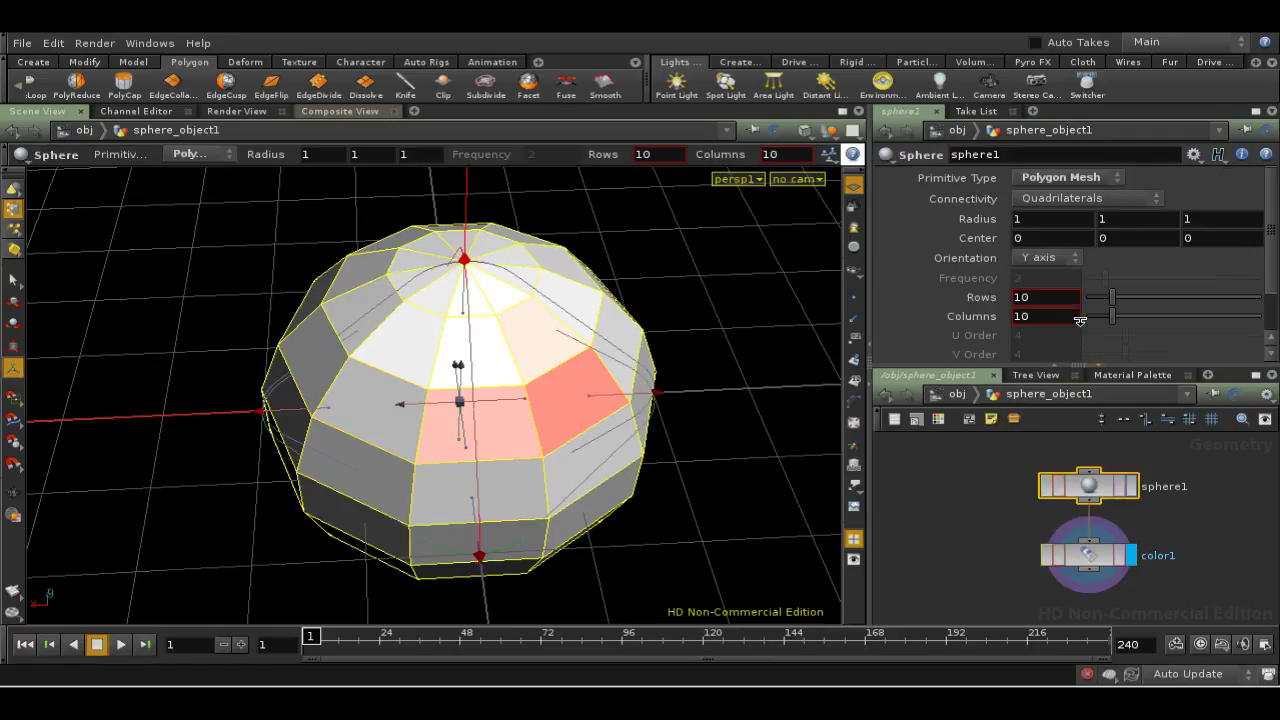
pyautogui.click(1040, 316)
pyautogui.write('12')
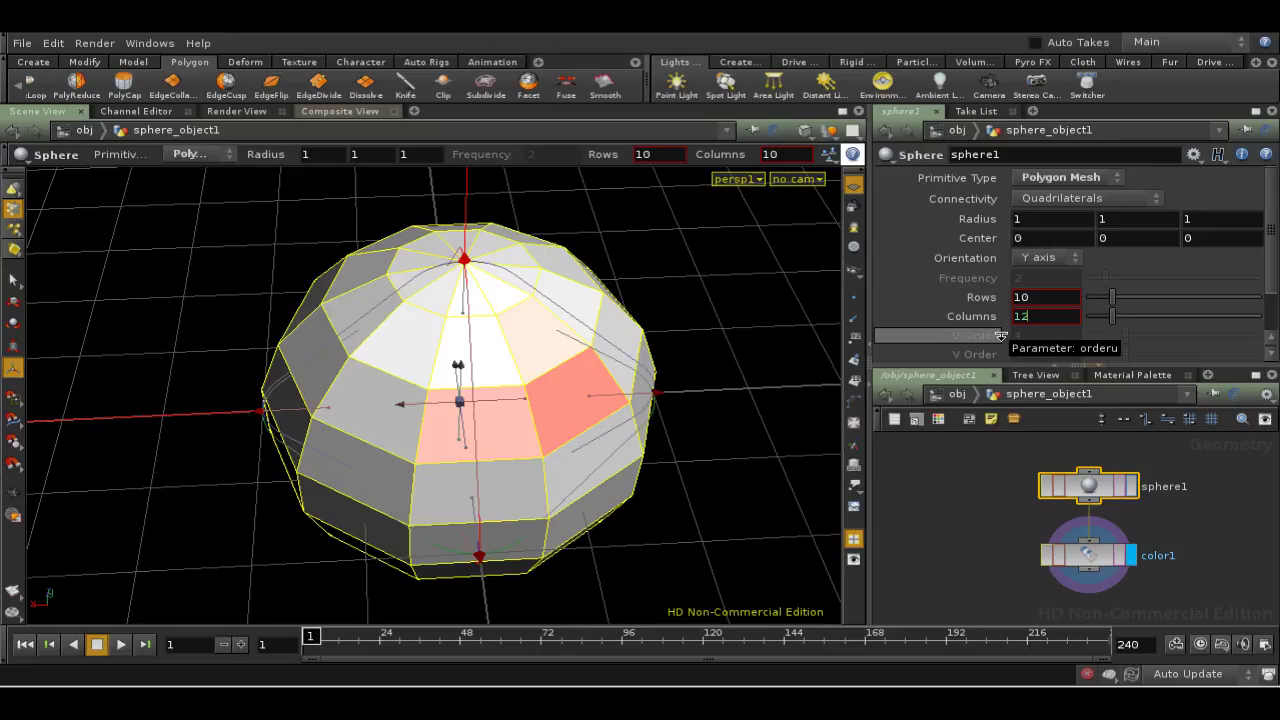
pyautogui.press('Return')
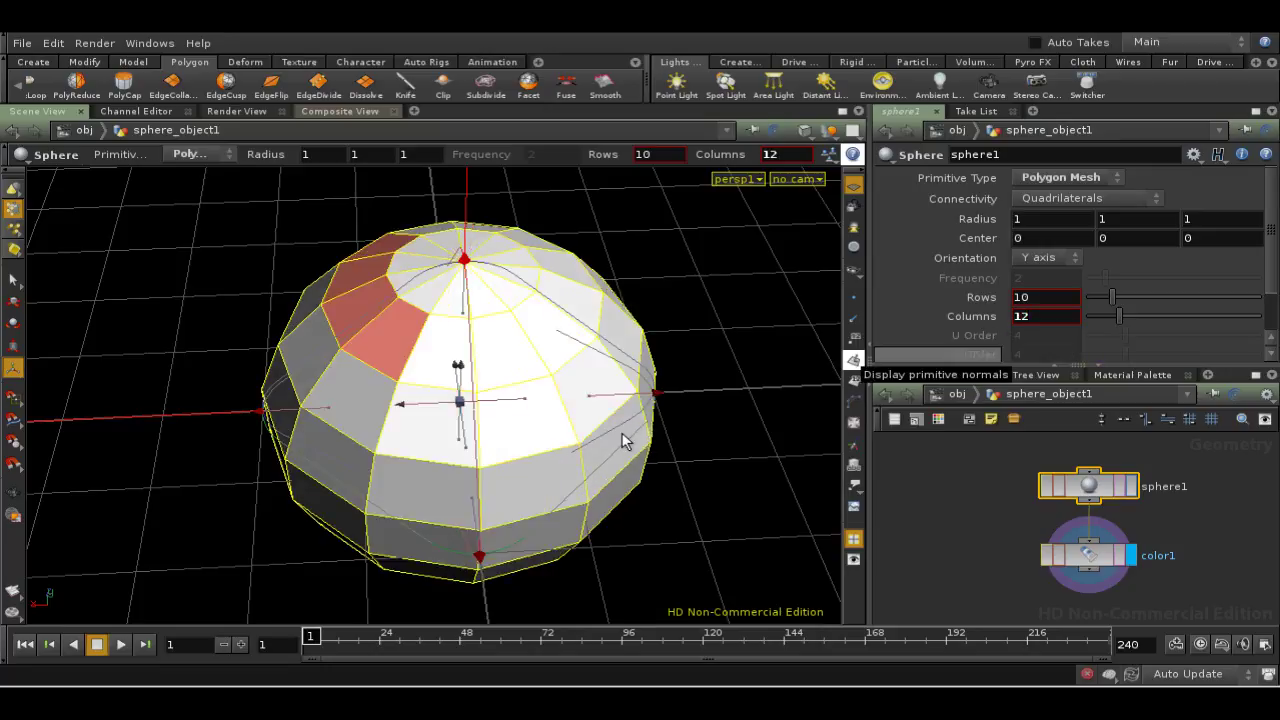
pyautogui.press('Escape')
pyautogui.moveTo(624, 436); pyautogui.dragTo(600, 470)
pyautogui.press('Return')
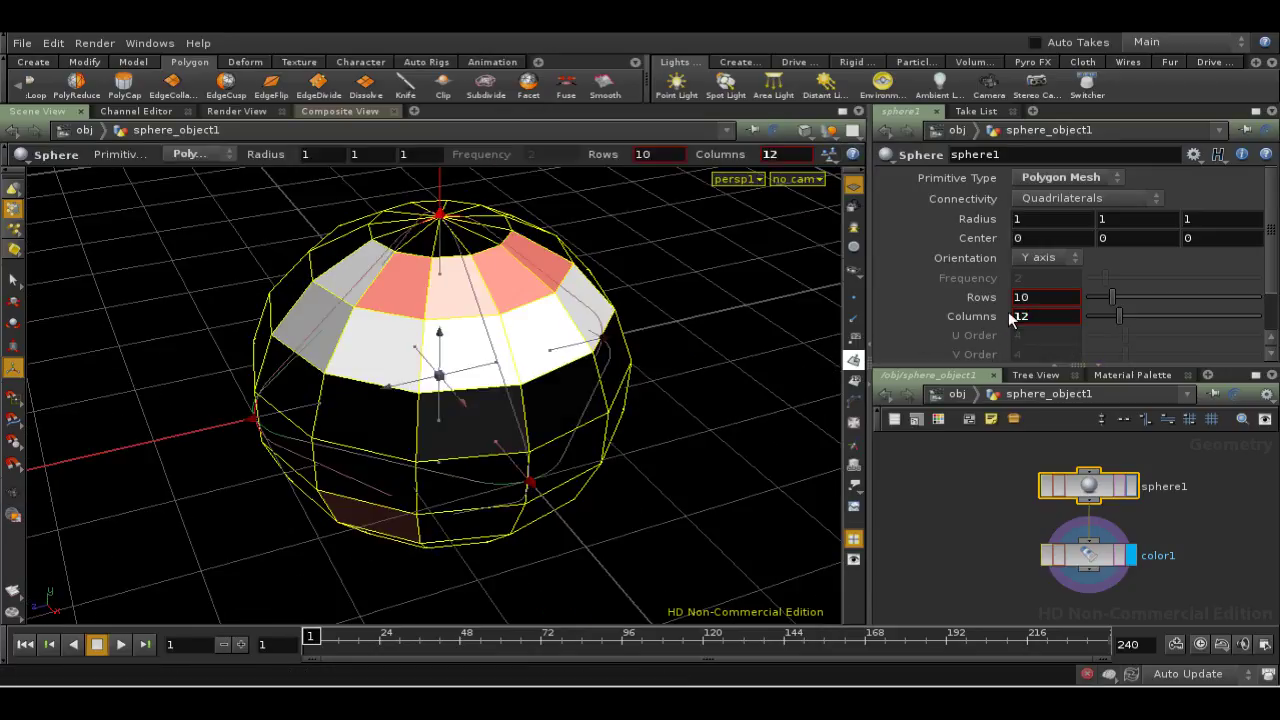
# Set the sphere node's columns to 15 and inspect the colored points from around the sphere.
pyautogui.click(1040, 320)
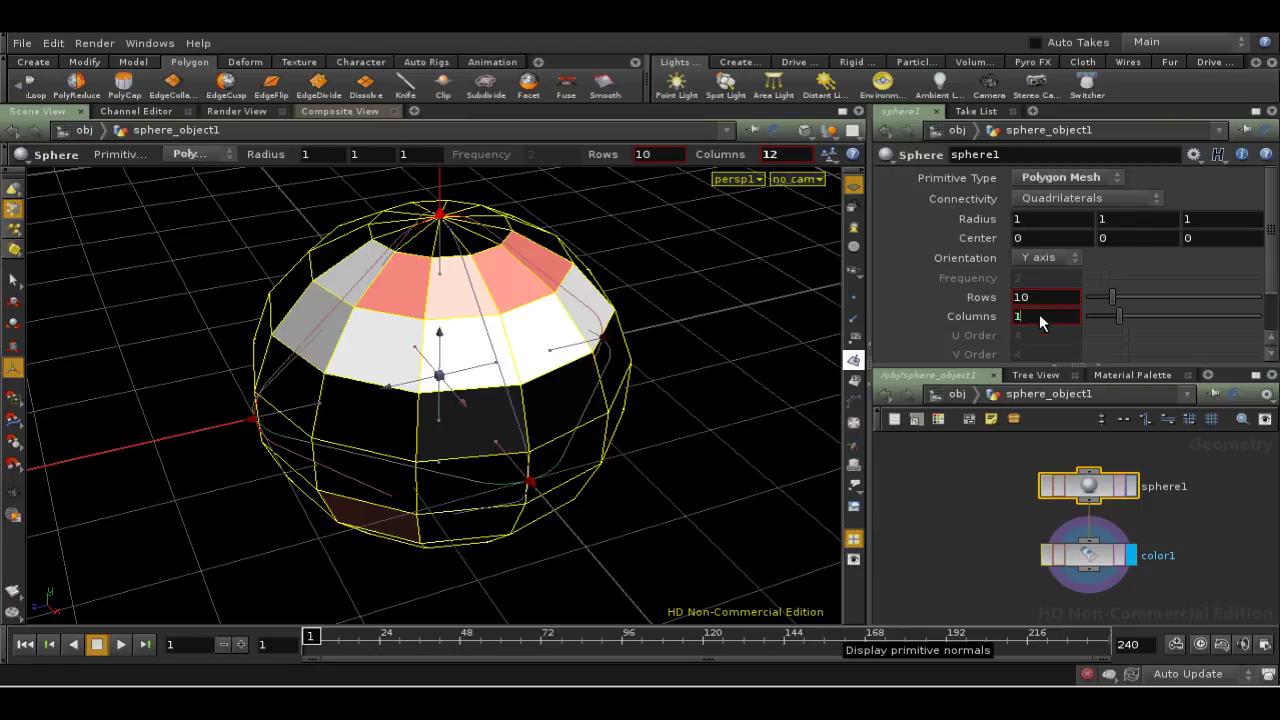
pyautogui.write('15')
pyautogui.press('Return')
pyautogui.press('Escape')
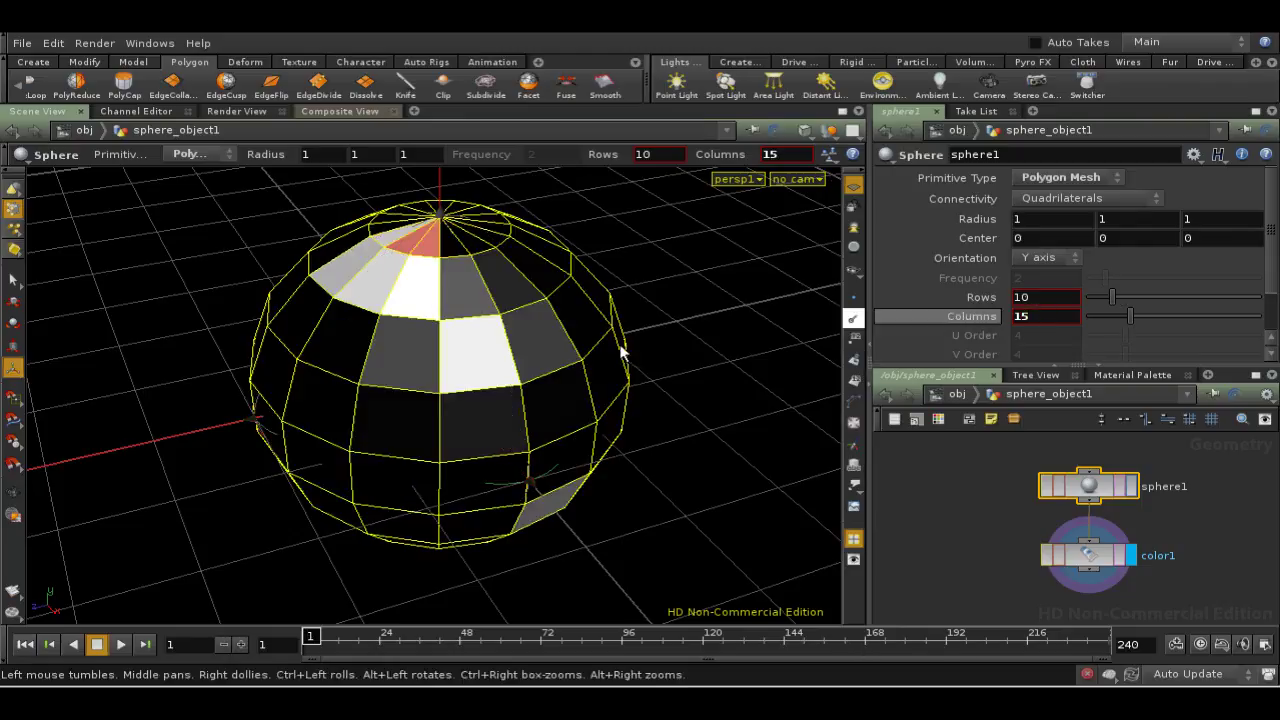
pyautogui.moveTo(623, 337); pyautogui.dragTo(654, 380)
pyautogui.press('Return')
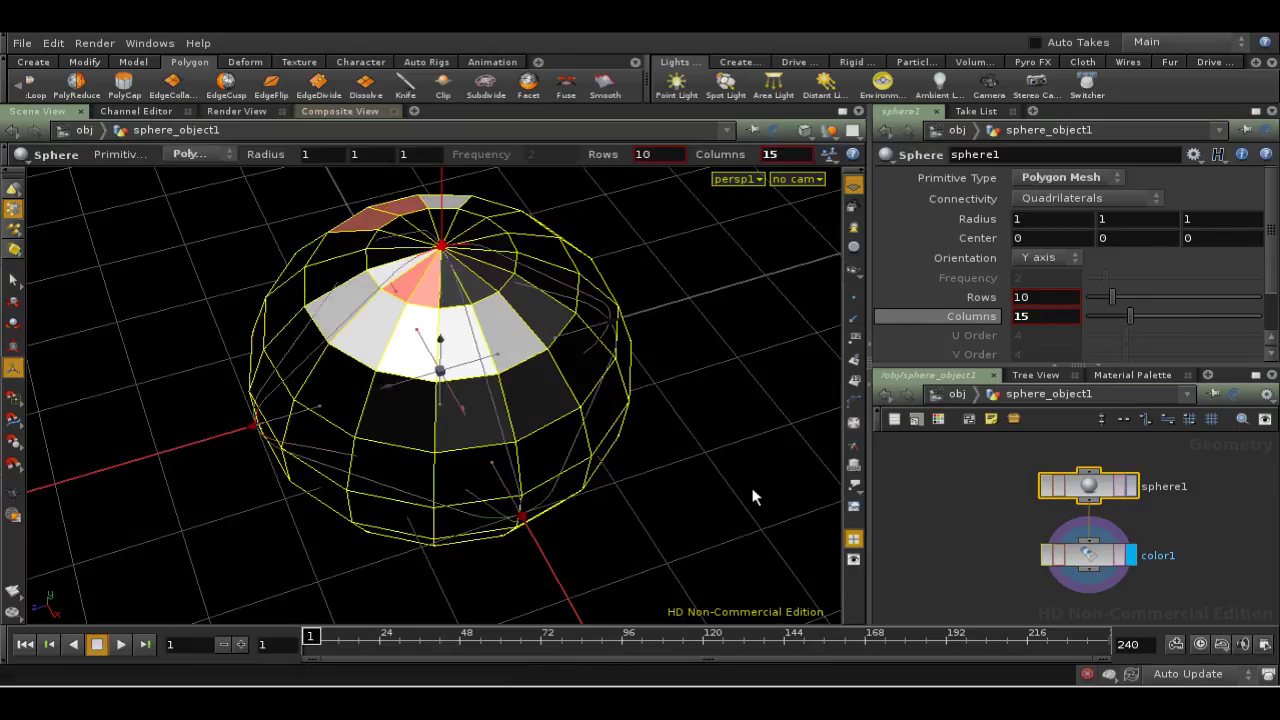
pyautogui.press('Escape')
pyautogui.moveTo(691, 480); pyautogui.dragTo(703, 503)
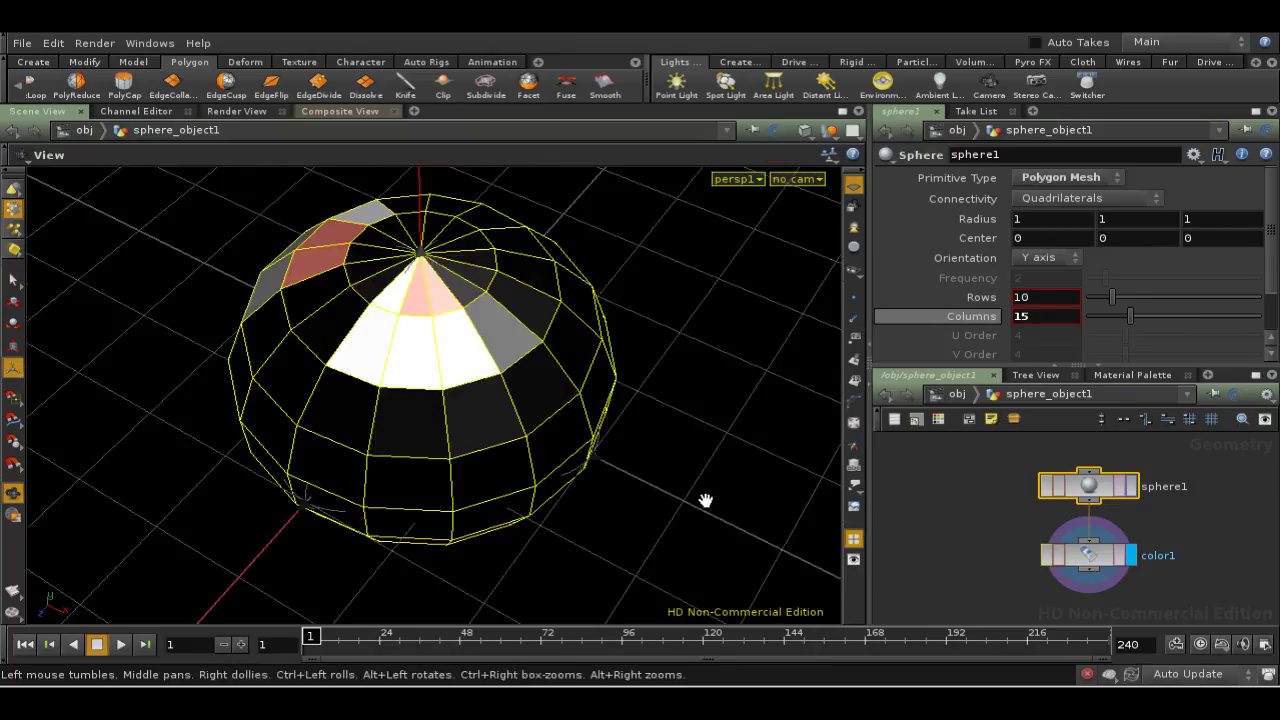
pyautogui.moveTo(703, 503); pyautogui.dragTo(697, 577, button='right')
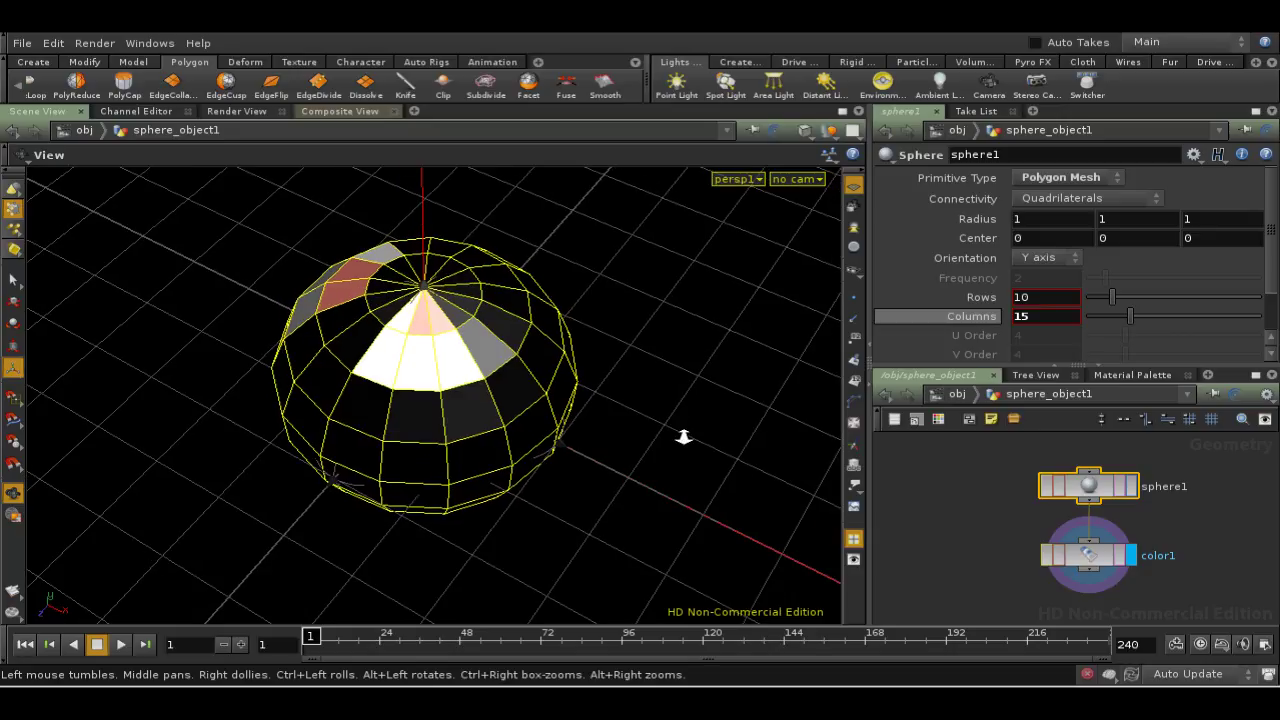
pyautogui.press('Return')
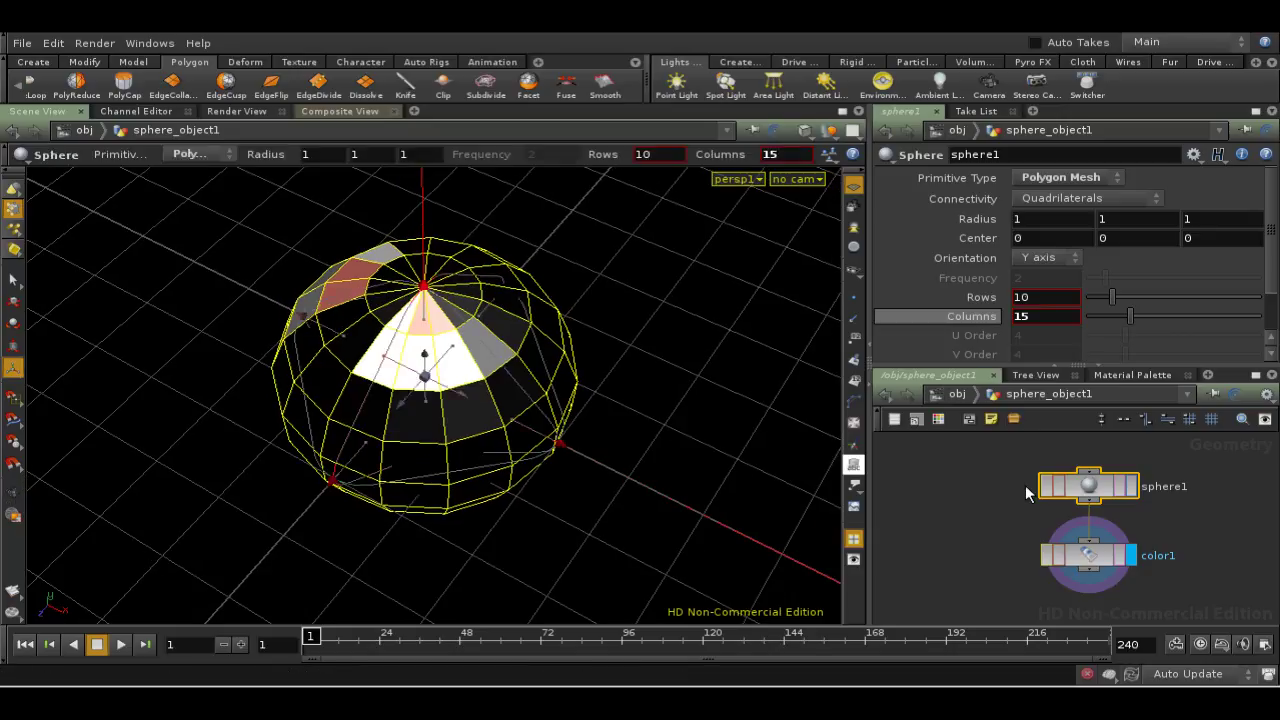
# Reselect the geometry for the existing Color node, box-selecting points on the sphere's front faces as its new group.
pyautogui.hotkey('shift', 'r')
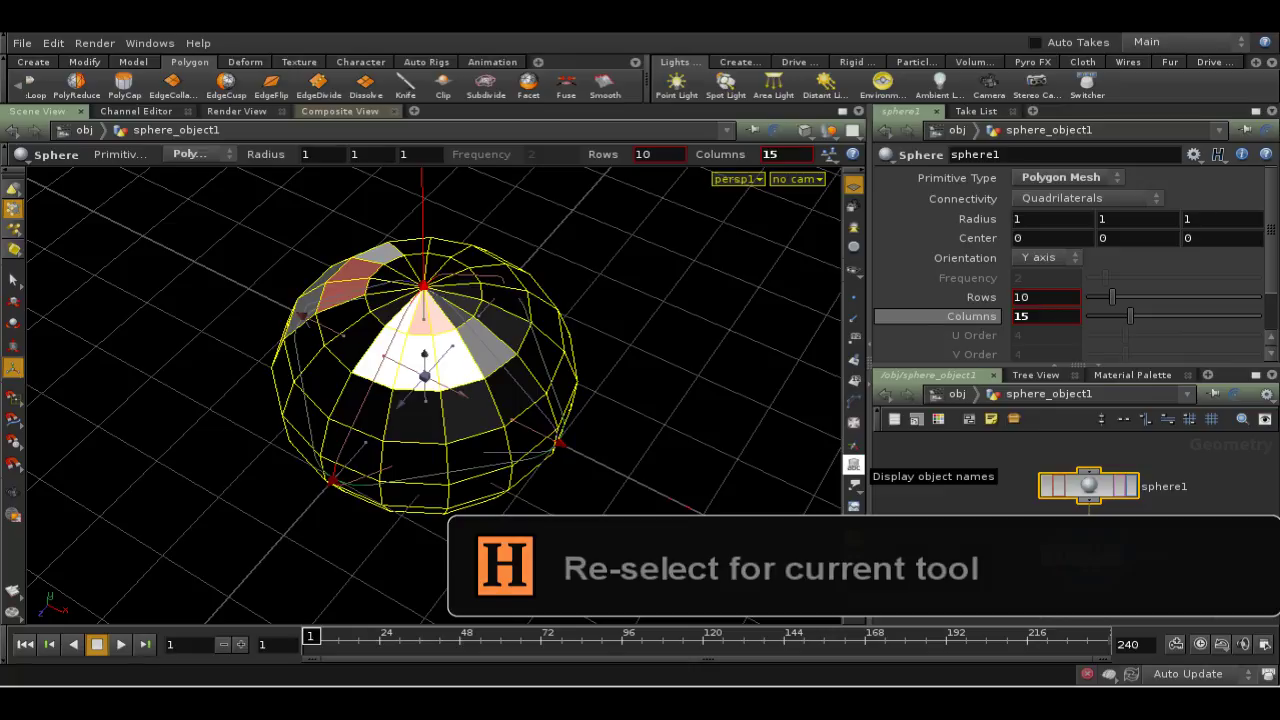
pyautogui.press('Return')
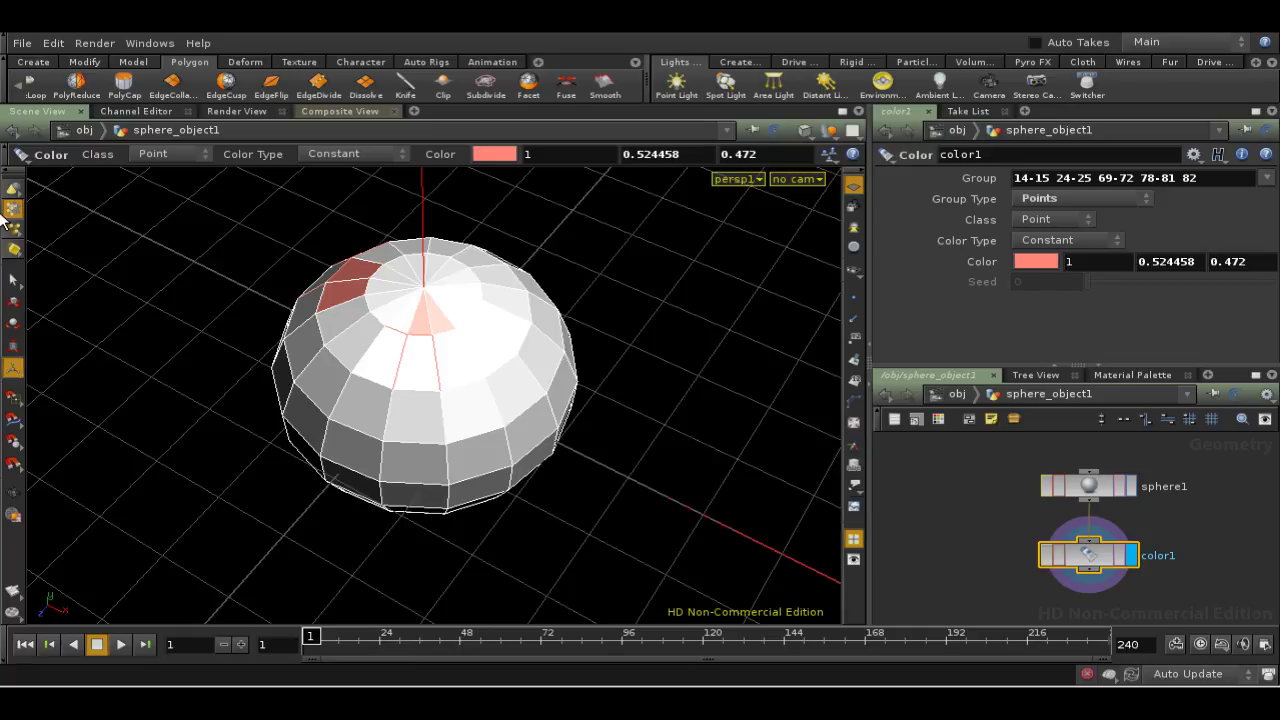
pyautogui.click(12, 281)
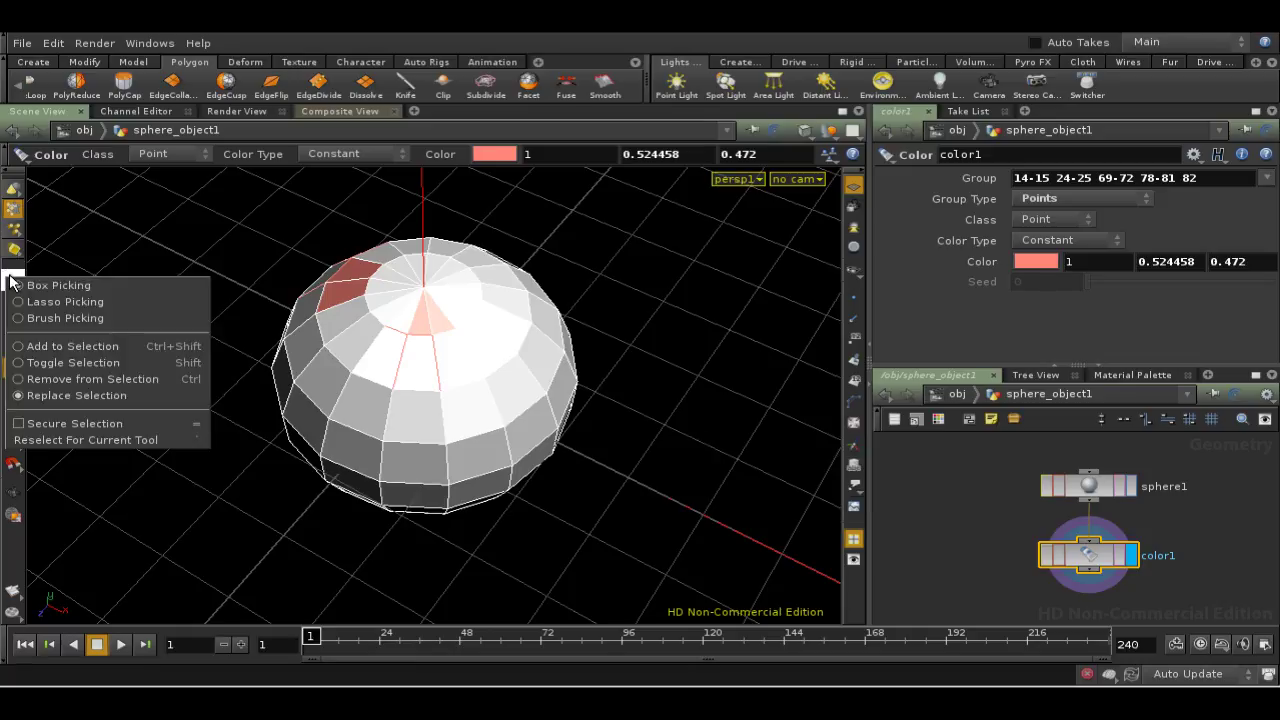
pyautogui.click(75, 440)
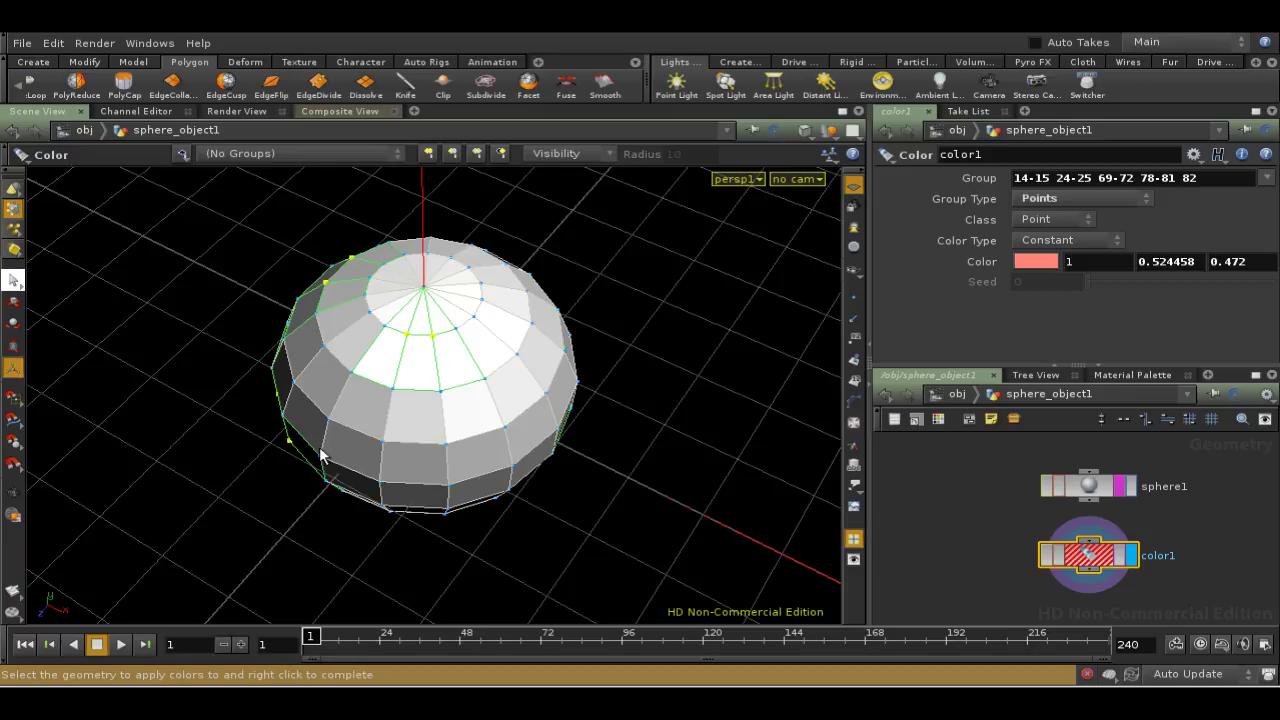
pyautogui.press('Escape')
pyautogui.moveTo(347, 420); pyautogui.dragTo(409, 394)
pyautogui.press('Return')
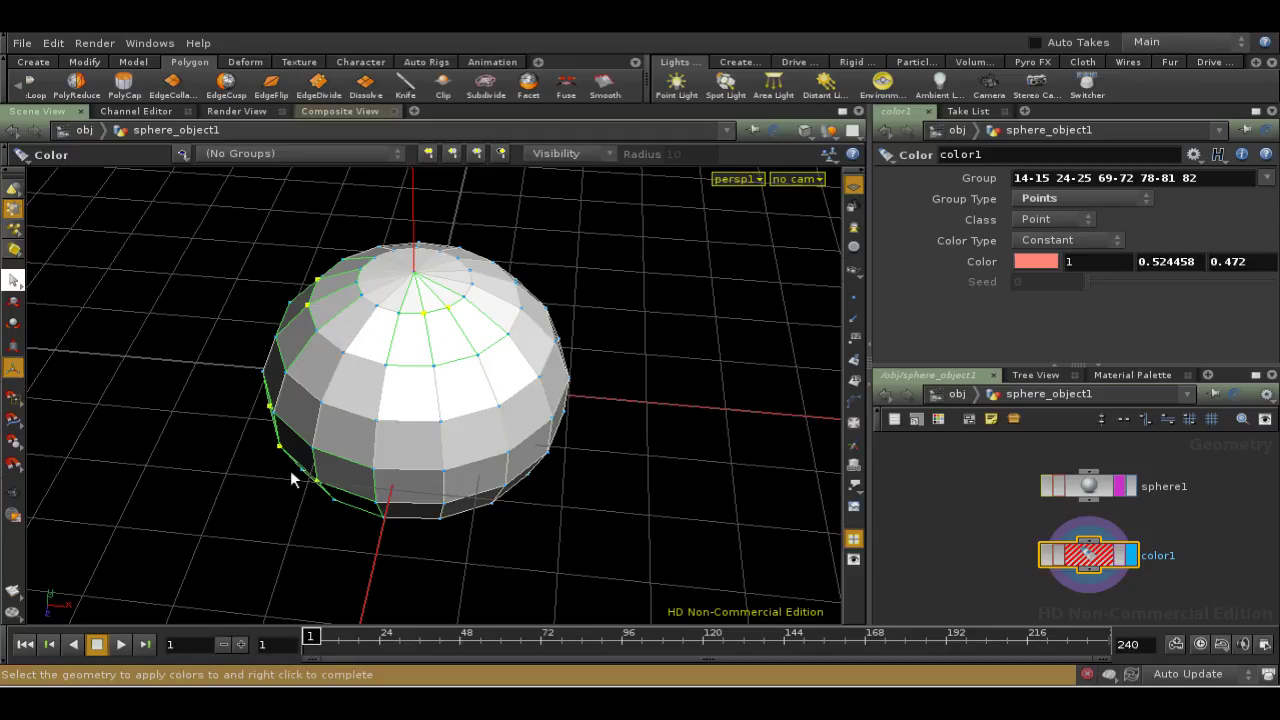
pyautogui.moveTo(337, 337)
pyautogui.mouseDown()
pyautogui.moveTo(395, 410)
pyautogui.moveTo(534, 449)
pyautogui.mouseUp()
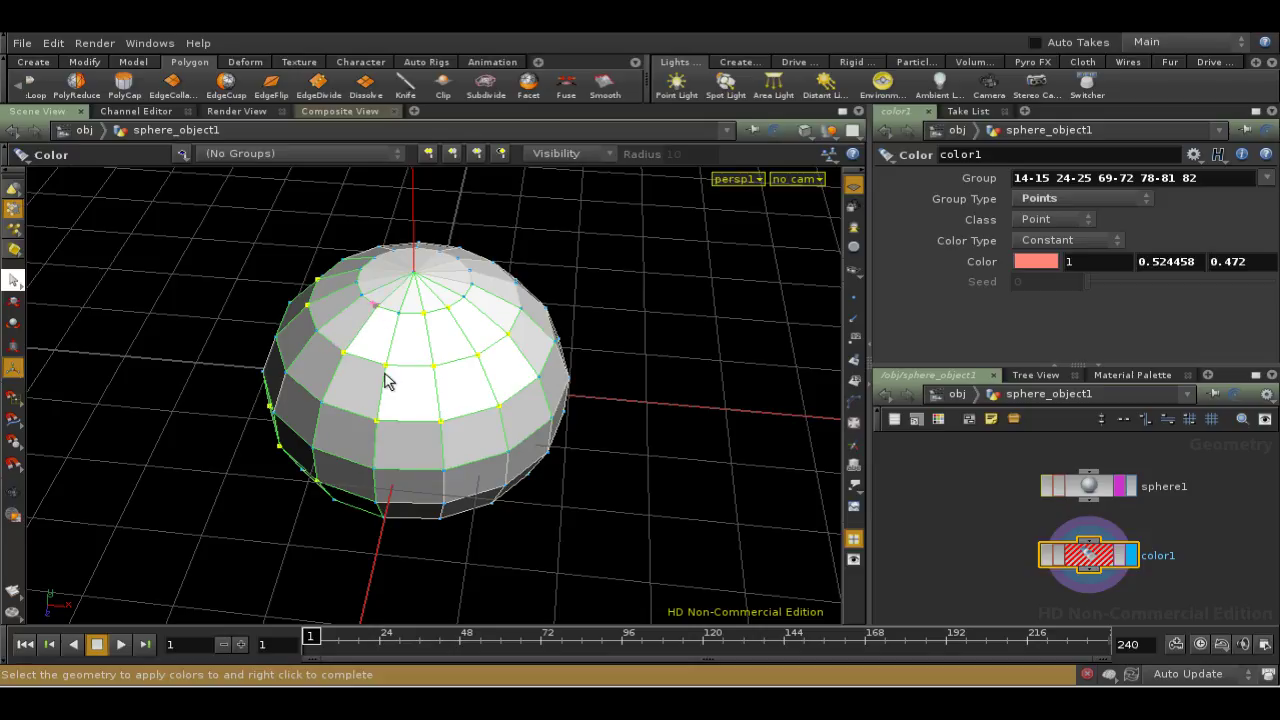
pyautogui.moveTo(297, 337); pyautogui.dragTo(455, 480)
pyautogui.rightClick(690, 467)
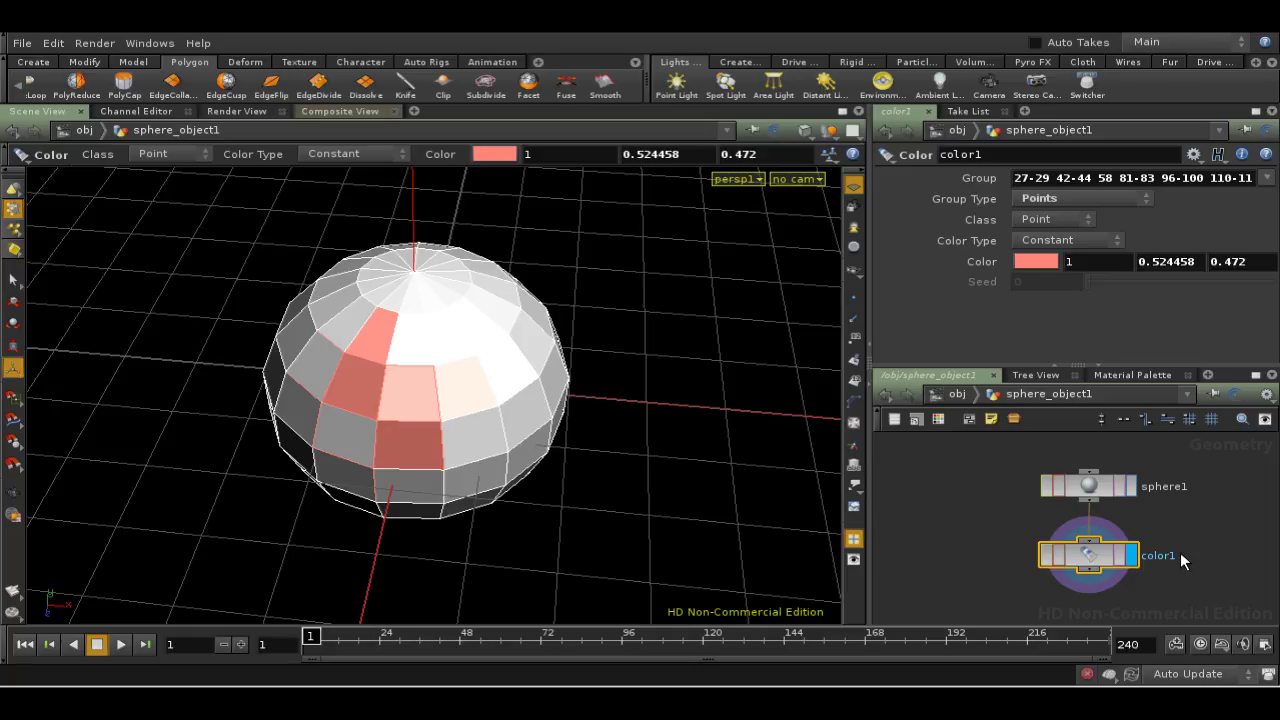
# Delete the Color node from the network and move the sphere node to the middle of the network.
pyautogui.moveTo(1180, 569); pyautogui.dragTo(1180, 533, button='middle')
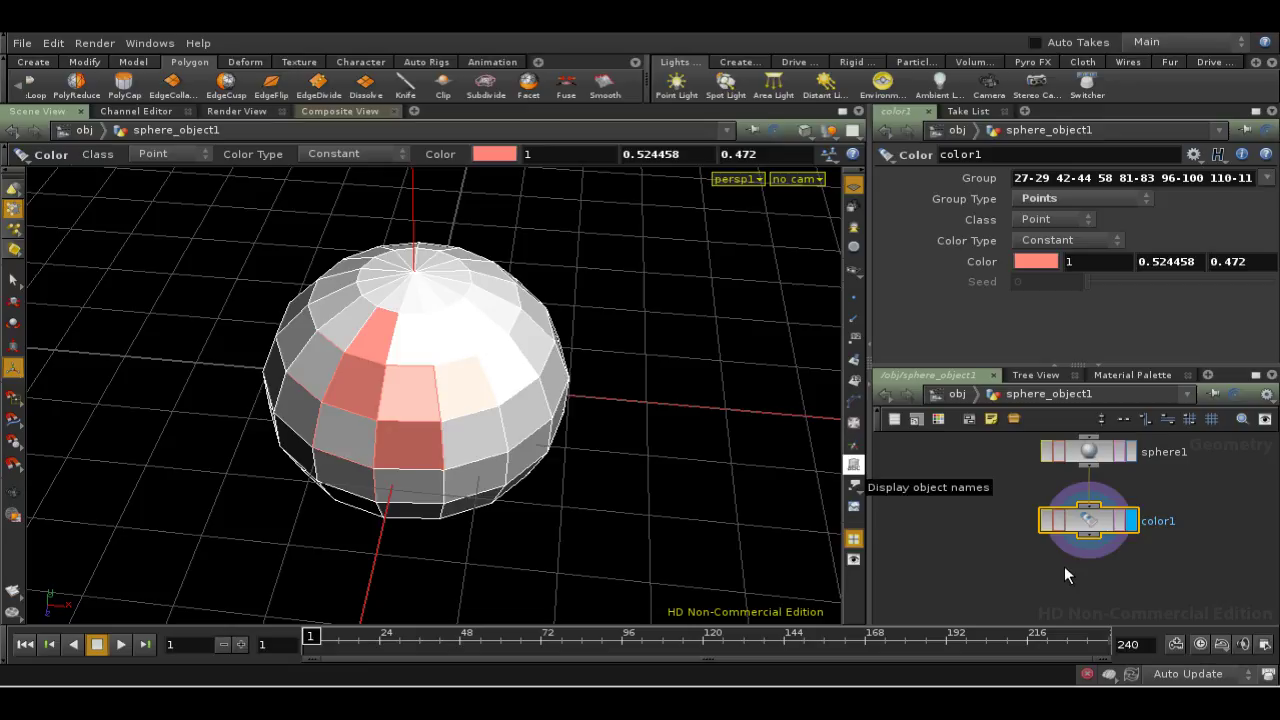
pyautogui.press('Delete')
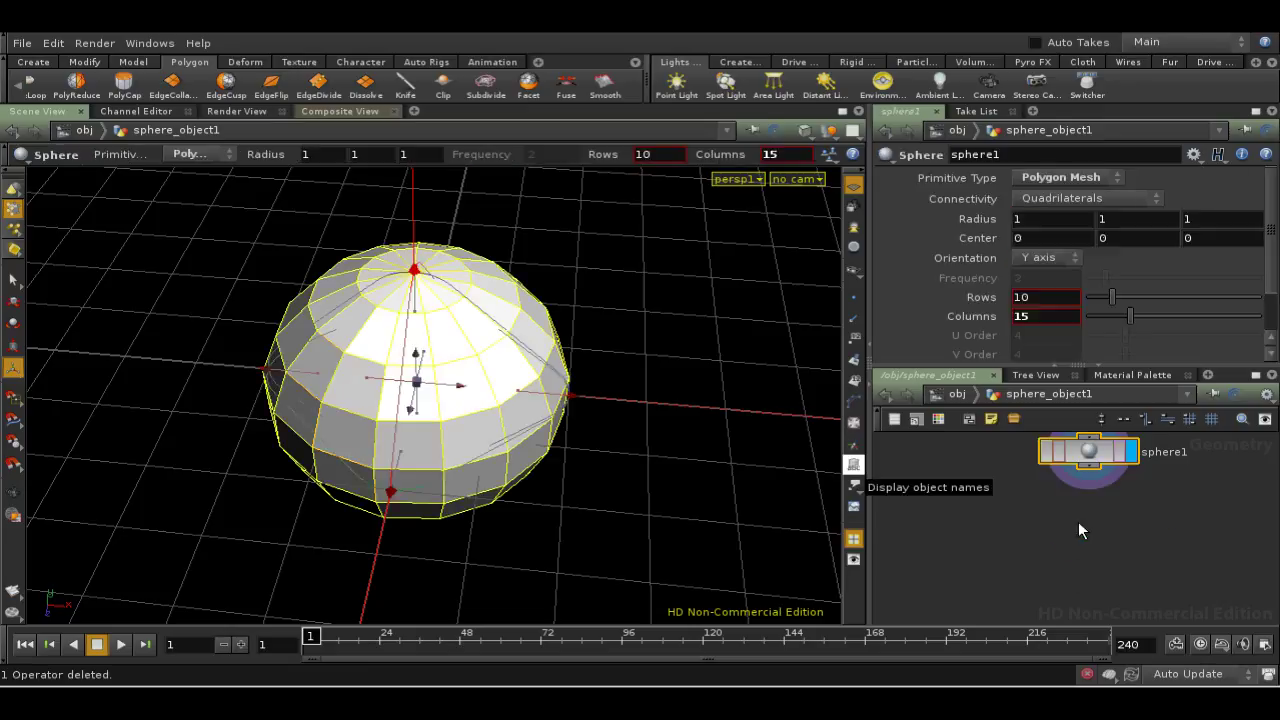
pyautogui.moveTo(1108, 488); pyautogui.dragTo(1110, 490)
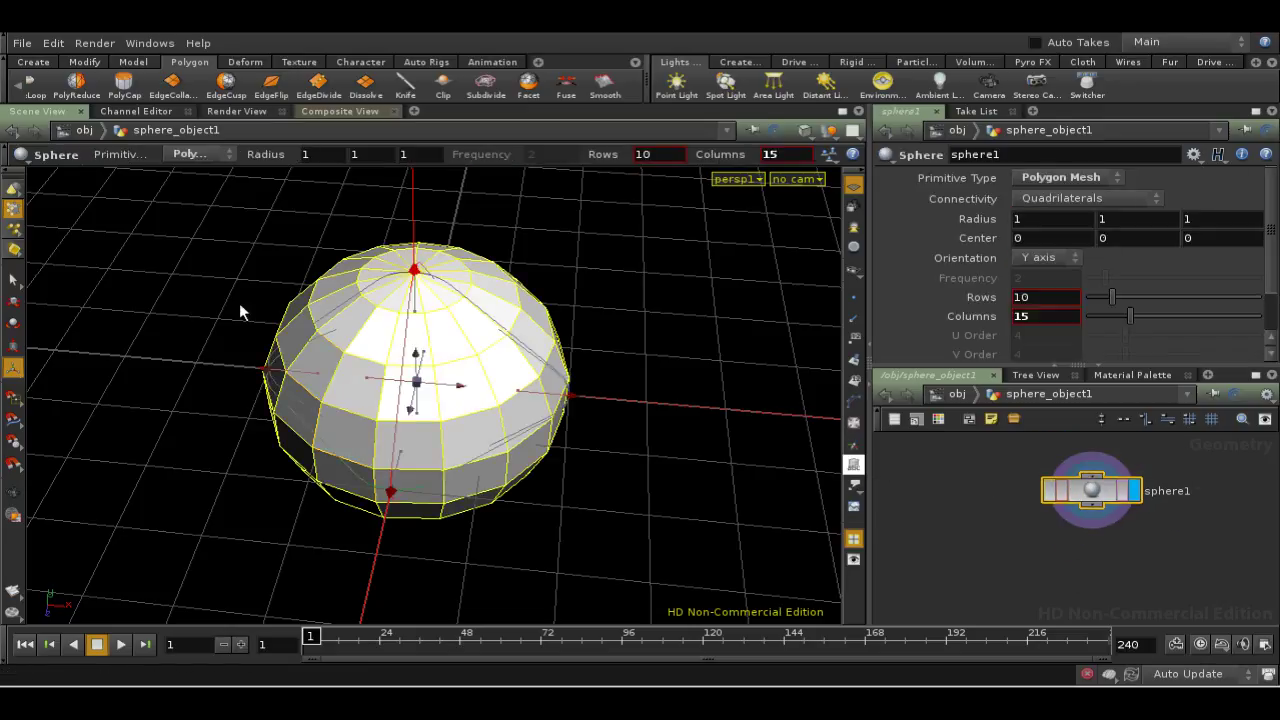
# With points as the selection type, box-select the points on the sphere's front faces and apply Group Geometry to them.
pyautogui.click(13, 280)
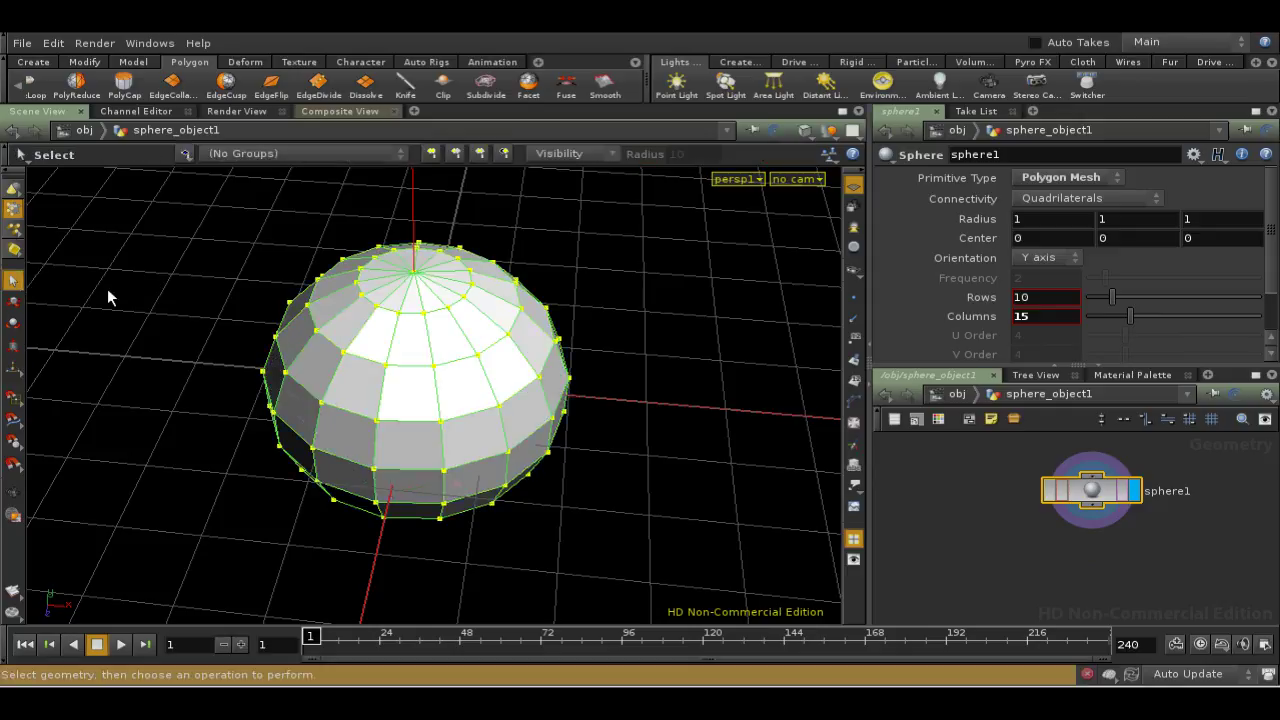
pyautogui.click(13, 208)
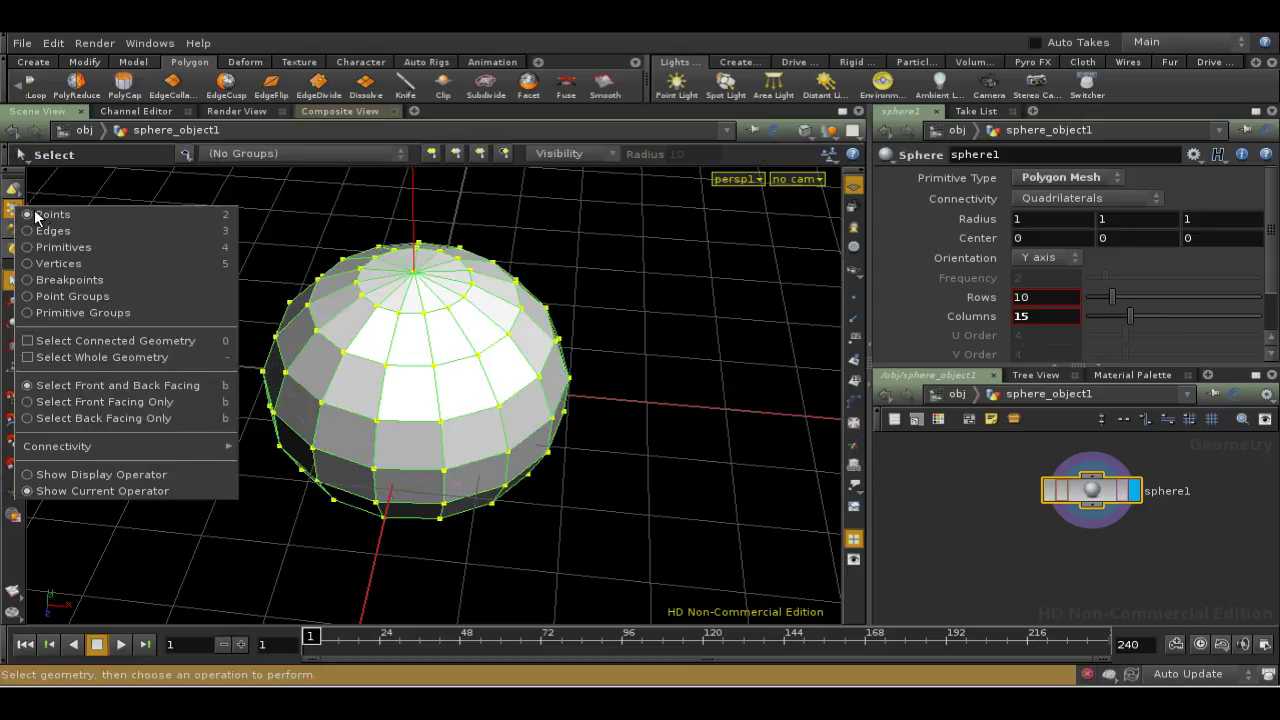
pyautogui.click(42, 216)
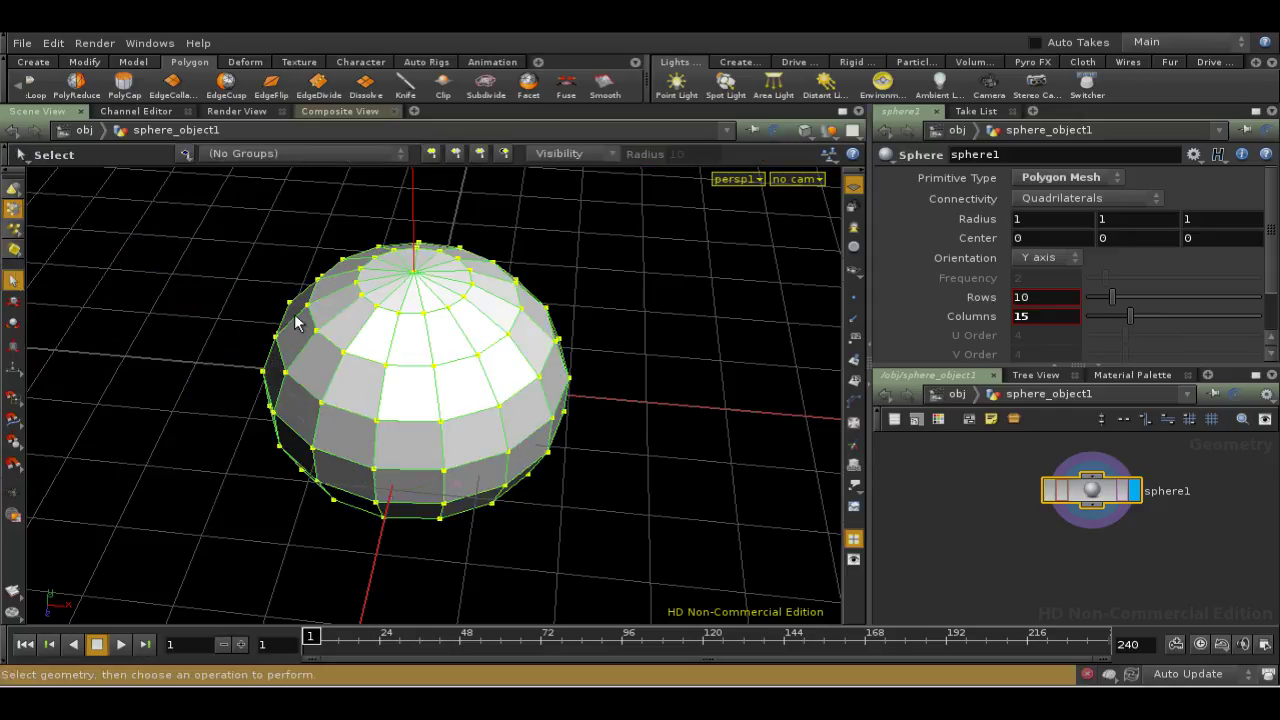
pyautogui.moveTo(308, 326); pyautogui.dragTo(538, 453)
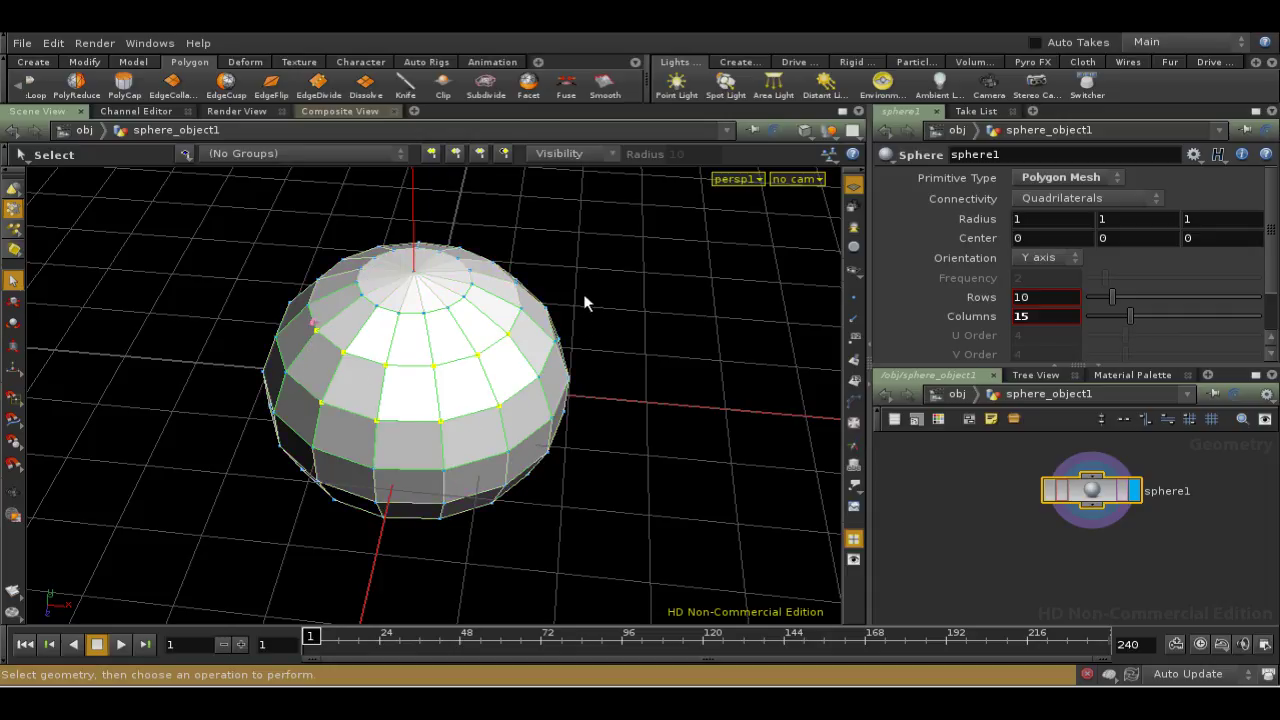
pyautogui.press('Tab')
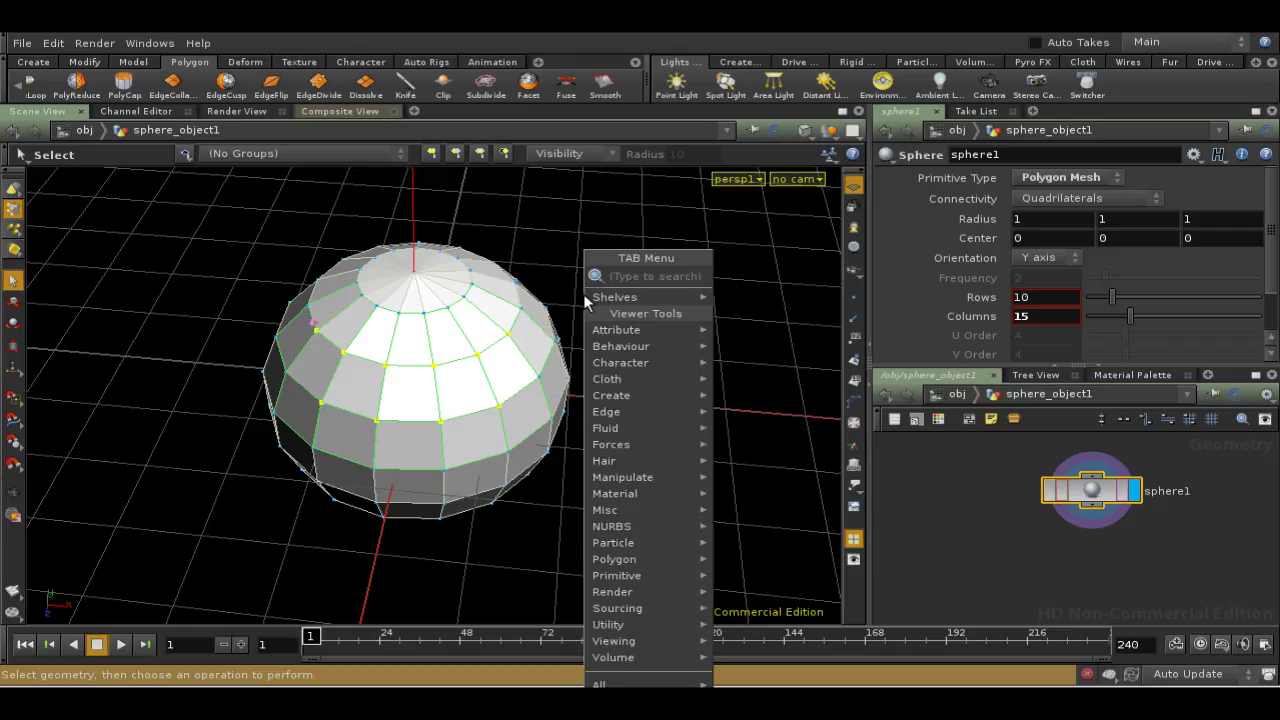
pyautogui.write('gr')
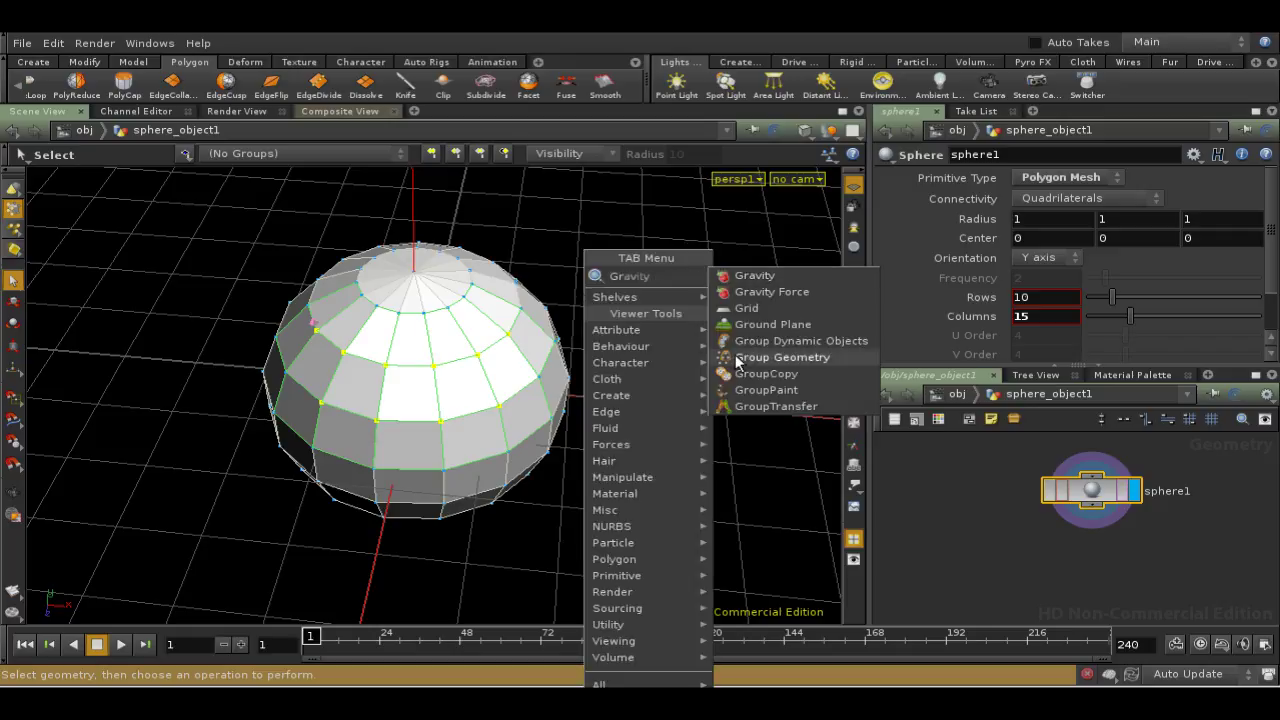
pyautogui.click(770, 357)
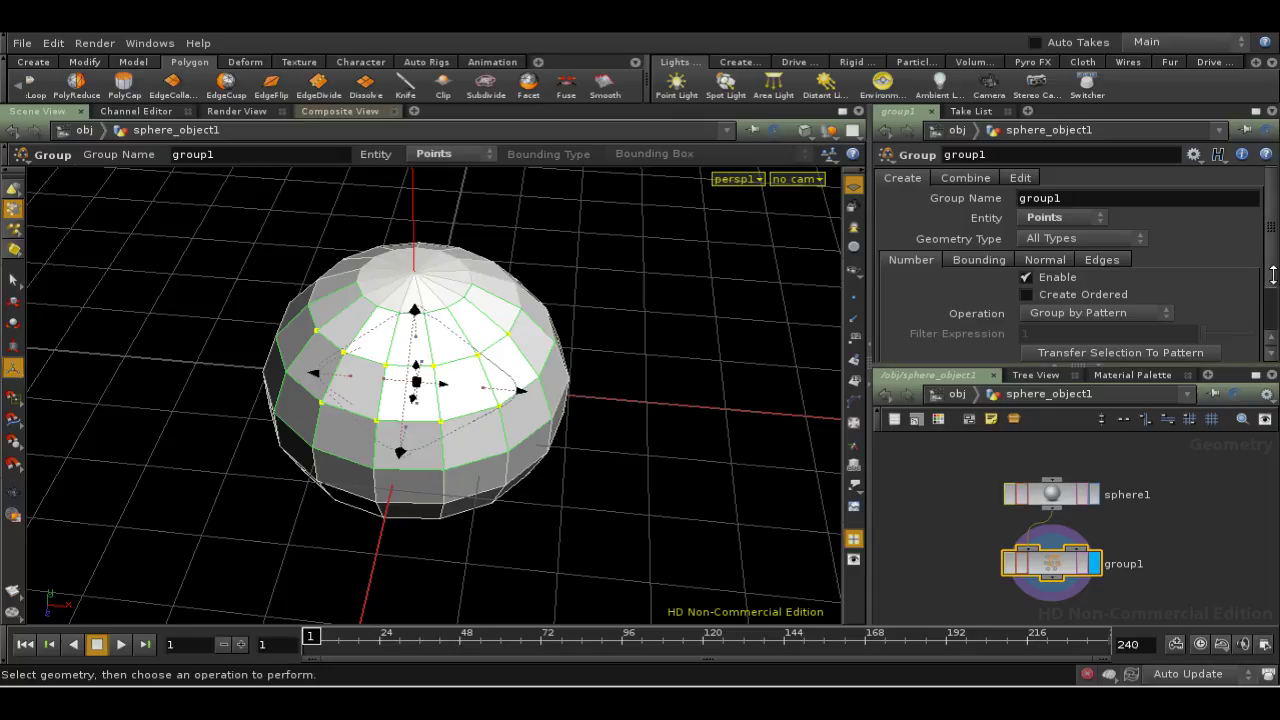
# Review the Group node's point pattern and rename the node to mygroup.
pyautogui.scroll(-2, 1273, 276)
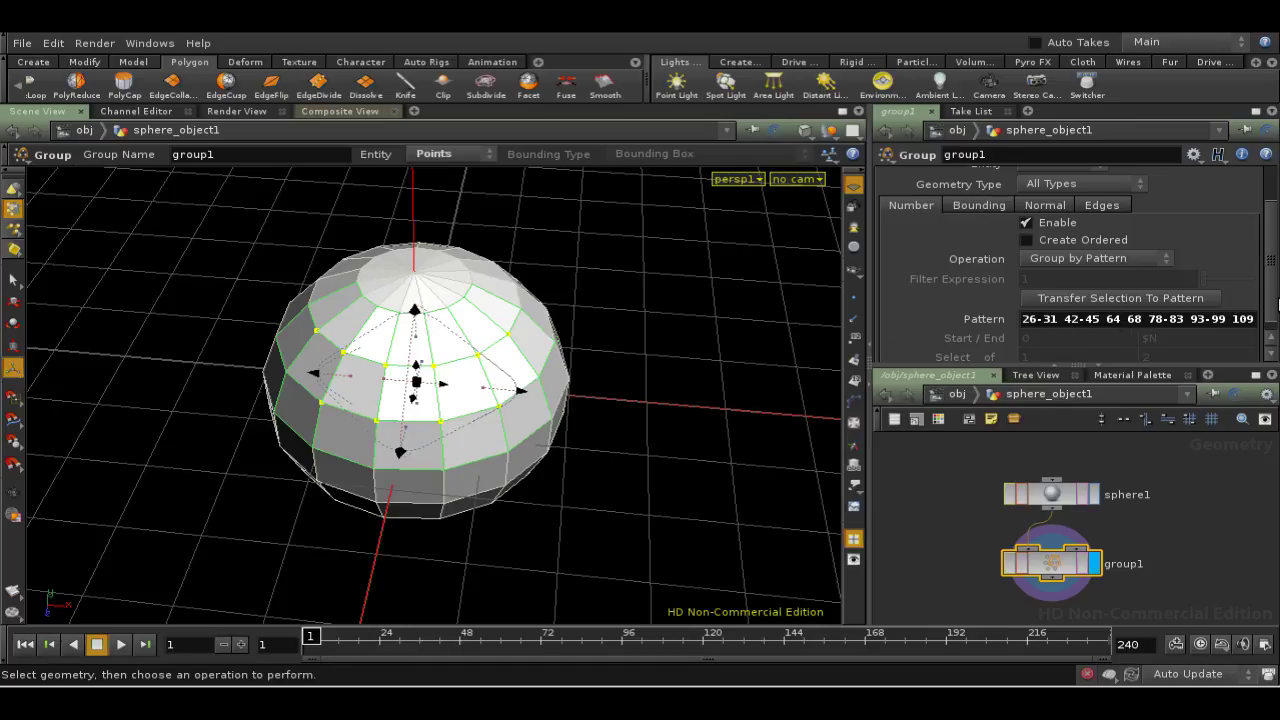
pyautogui.scroll(3, 1270, 300)
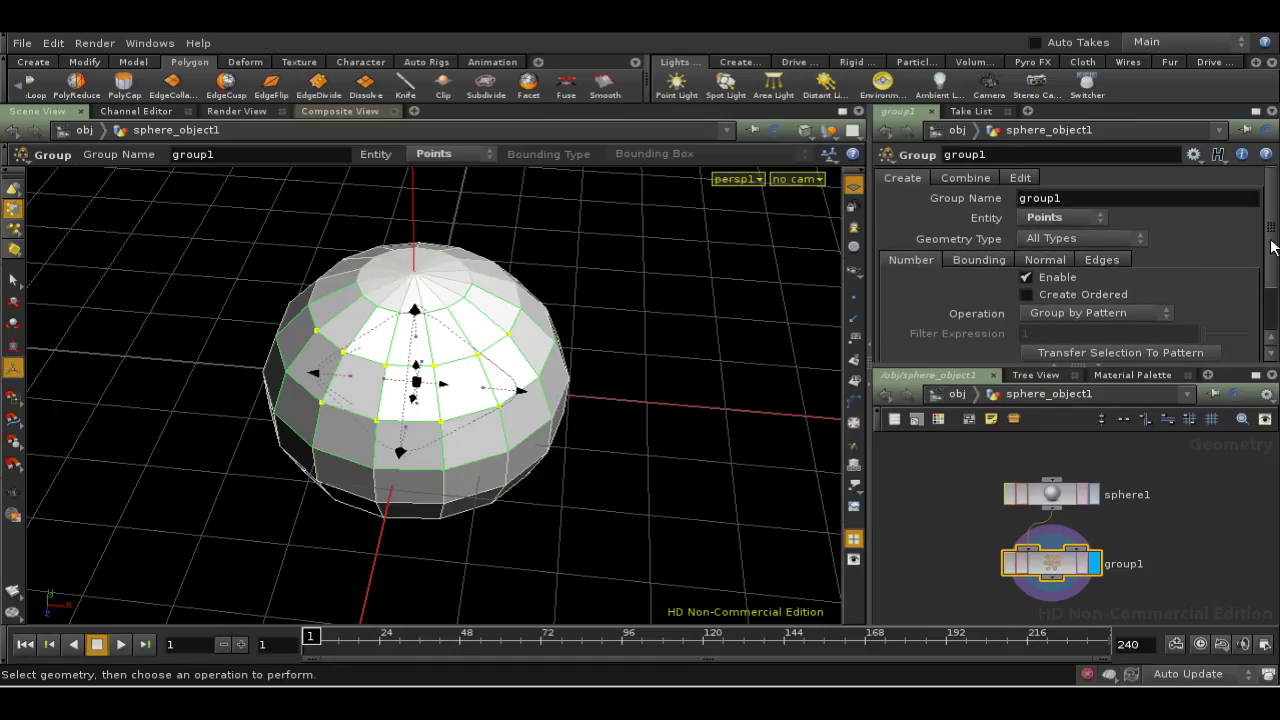
pyautogui.click(1064, 157)
pyautogui.write('mygroup')
pyautogui.press('Return')
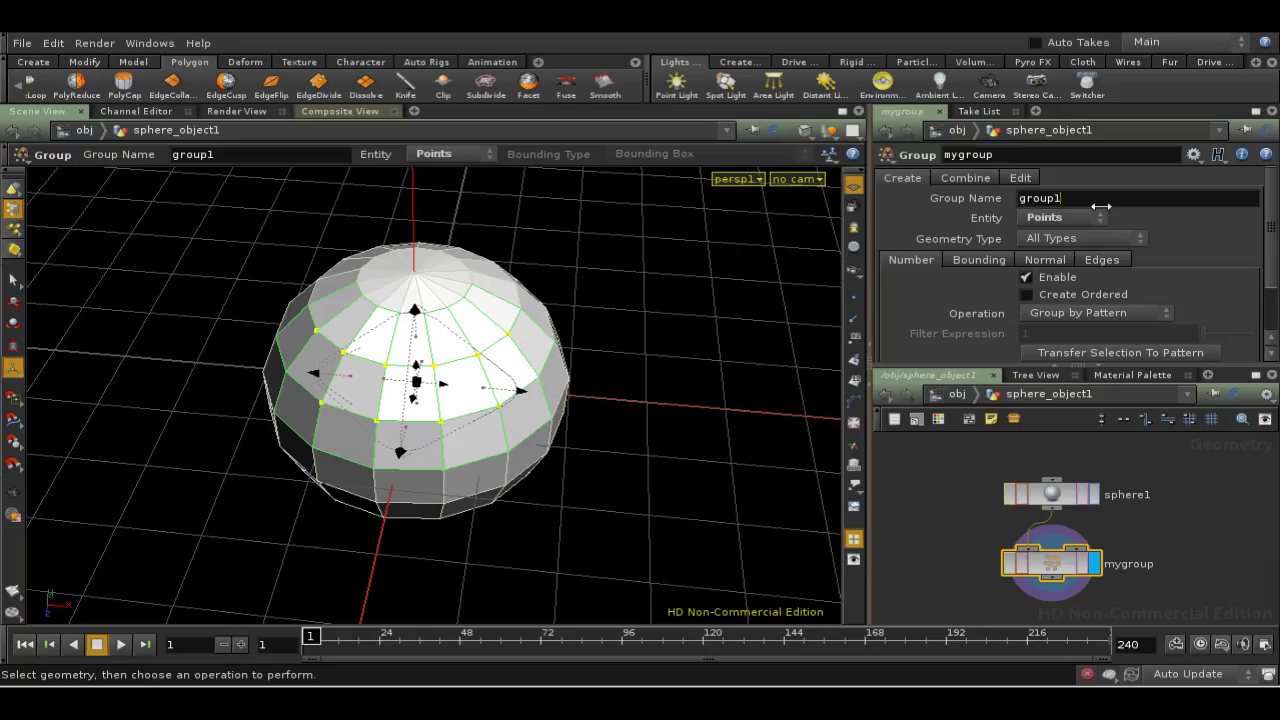
# Set the group name parameter to $OS so the group takes its name from the node.
pyautogui.press('BackSpace')
pyautogui.press('BackSpace')
pyautogui.press('BackSpace')
pyautogui.press('BackSpace')
pyautogui.press('BackSpace')
pyautogui.press('BackSpace')
pyautogui.write('$OS')
pyautogui.press('Return')
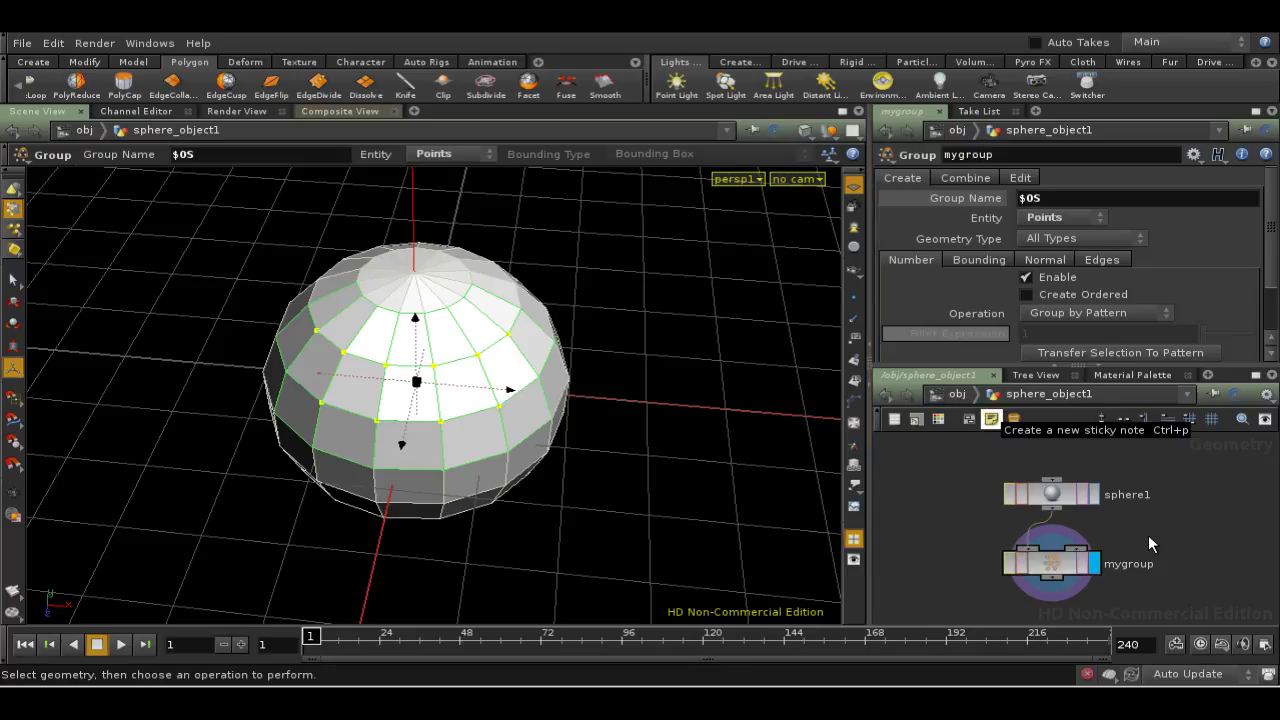
# Add a Color node below mygroup, wire mygroup's output into it and display it.
pyautogui.moveTo(1148, 535); pyautogui.dragTo(1200, 517, button='middle')
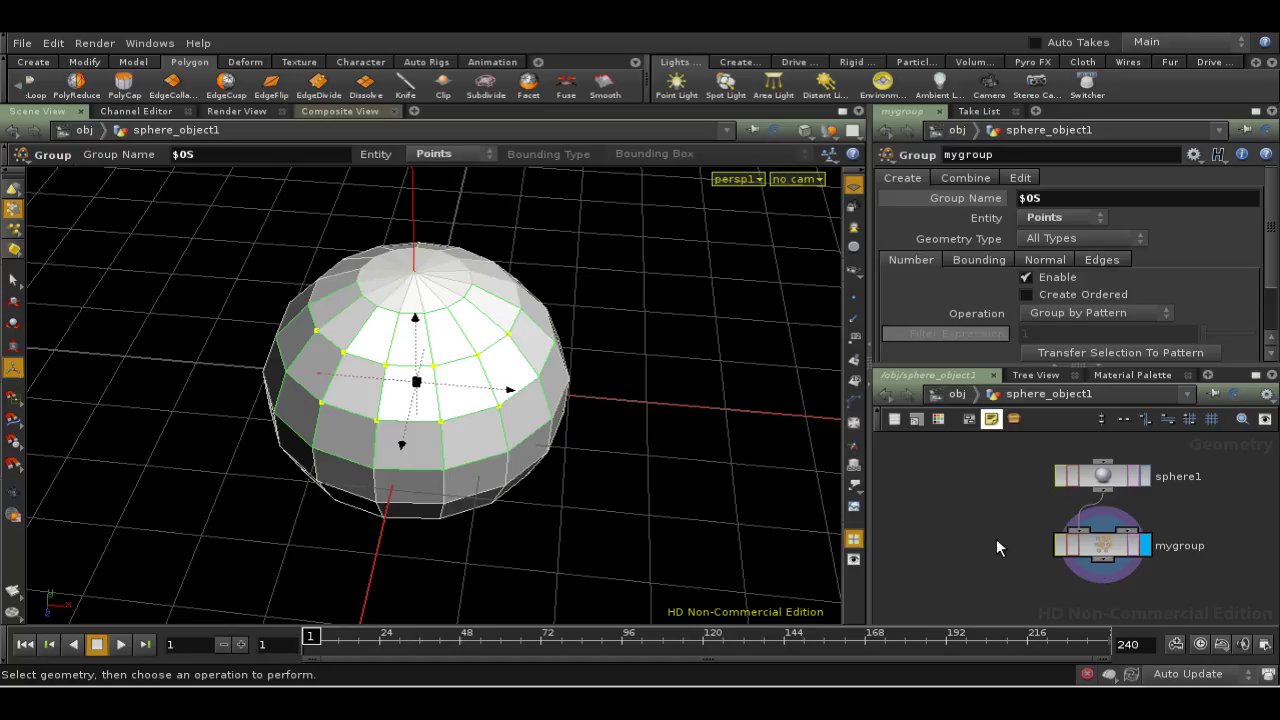
pyautogui.press('Tab')
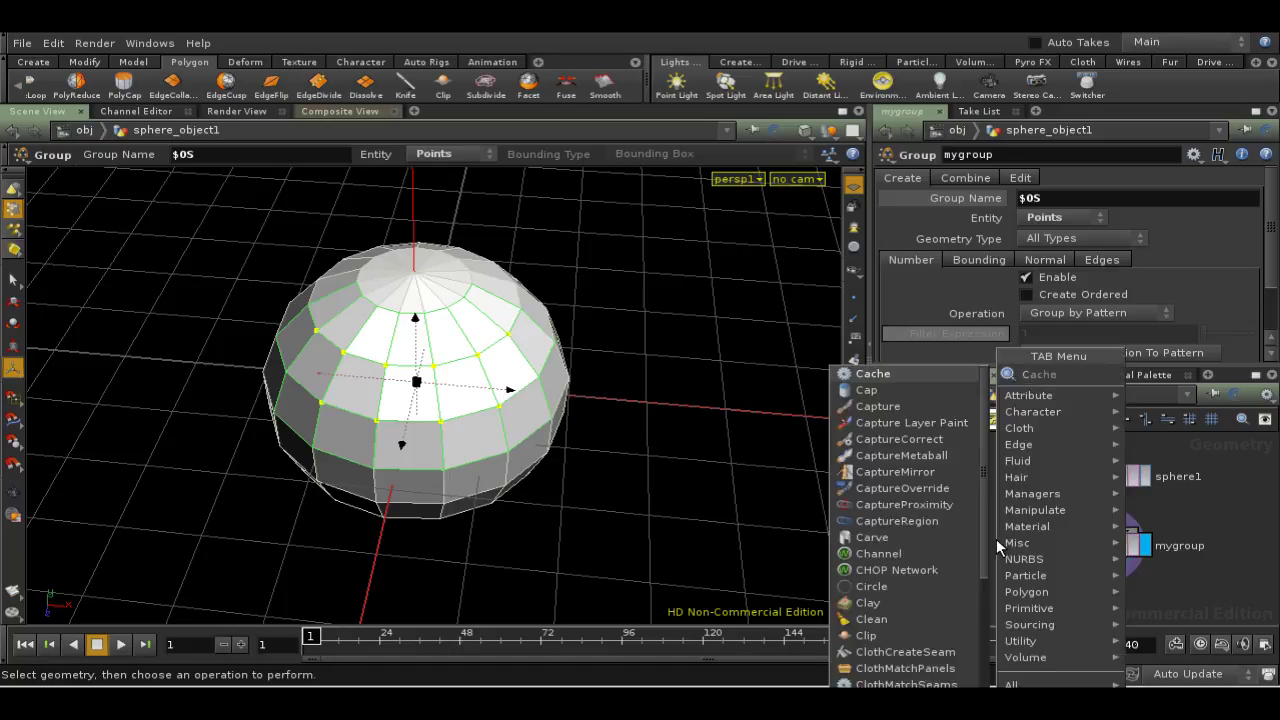
pyautogui.press('Return')
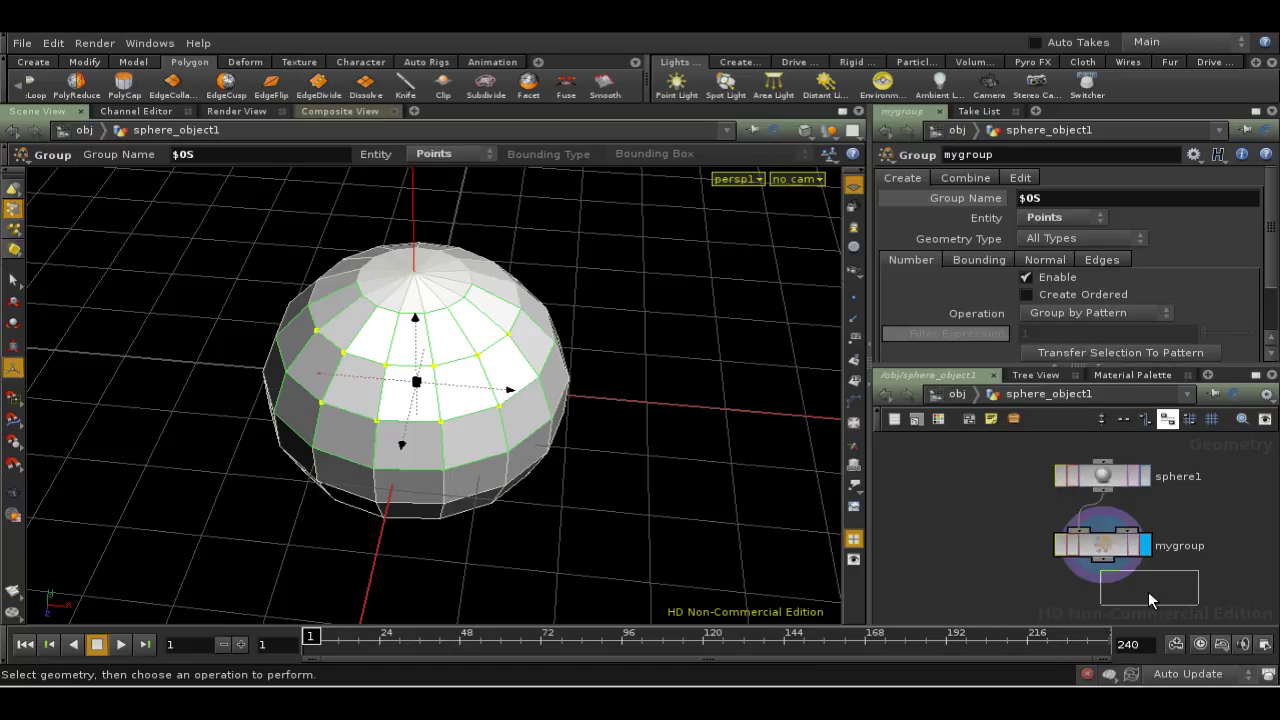
pyautogui.click(1117, 600)
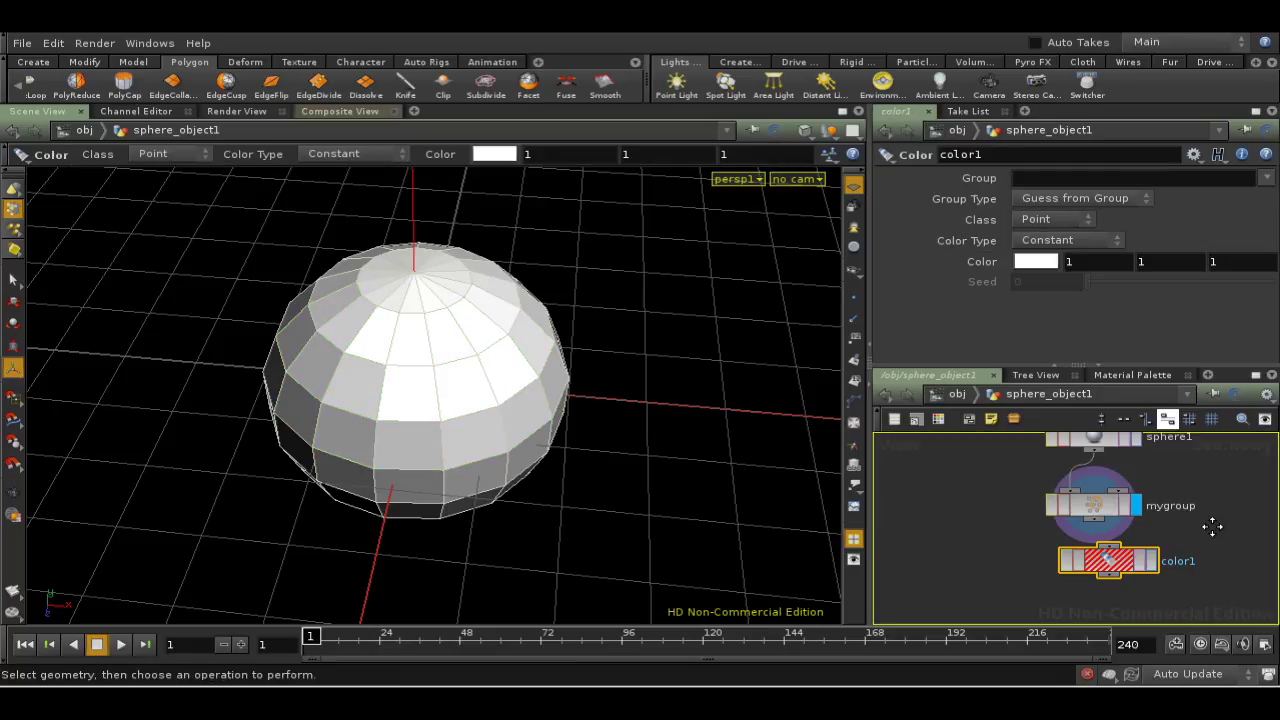
pyautogui.moveTo(1093, 516); pyautogui.dragTo(1106, 546)
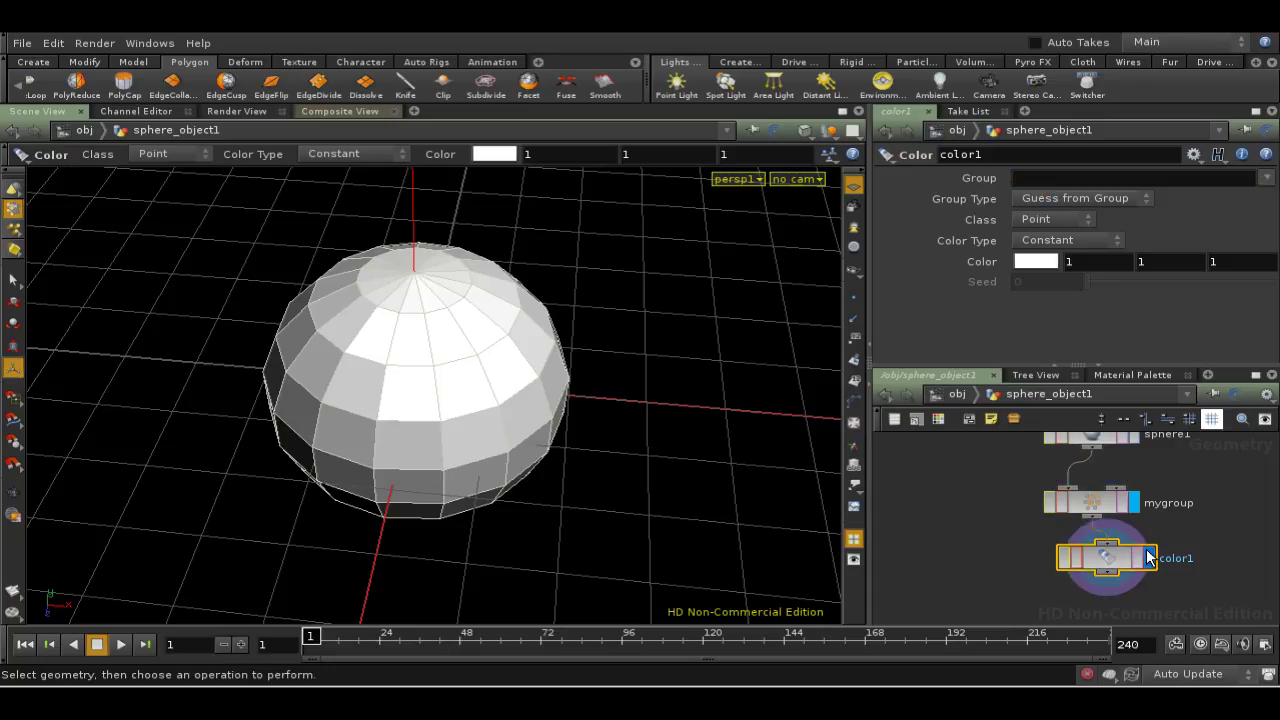
# Limit the Color node to mygroup and align the node directly beneath the Group node.
pyautogui.click(1265, 179)
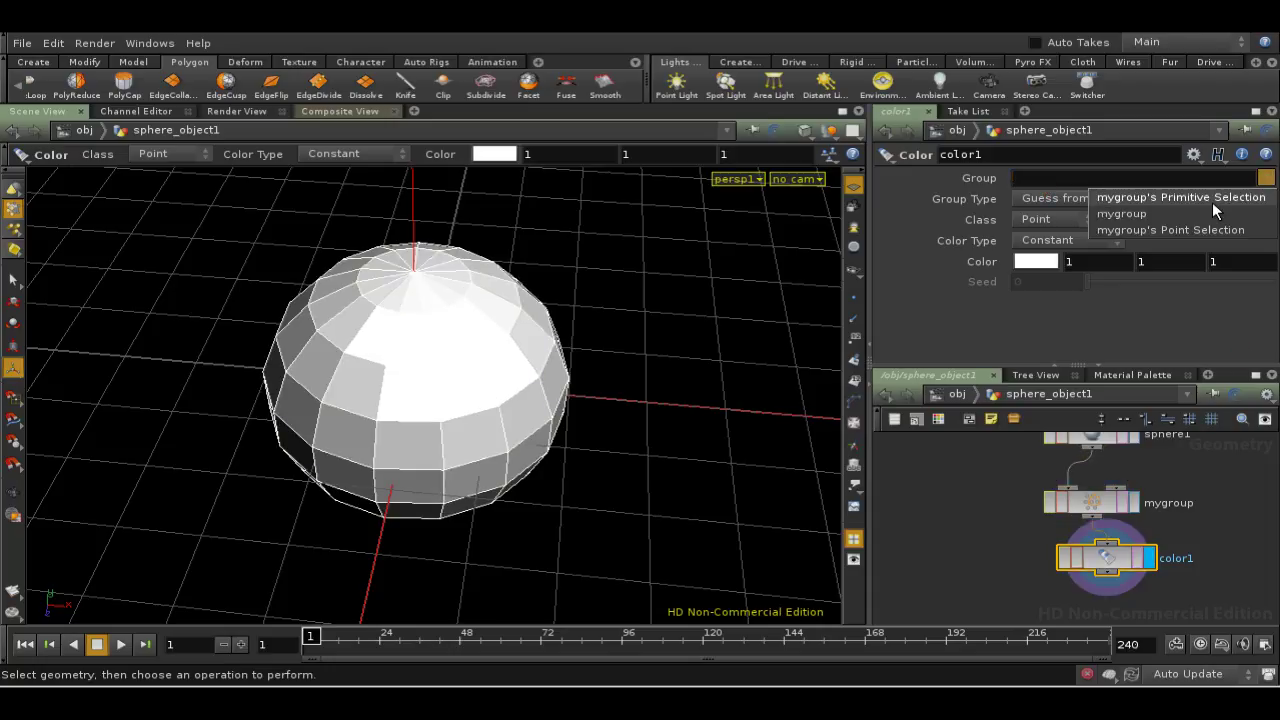
pyautogui.click(1213, 213)
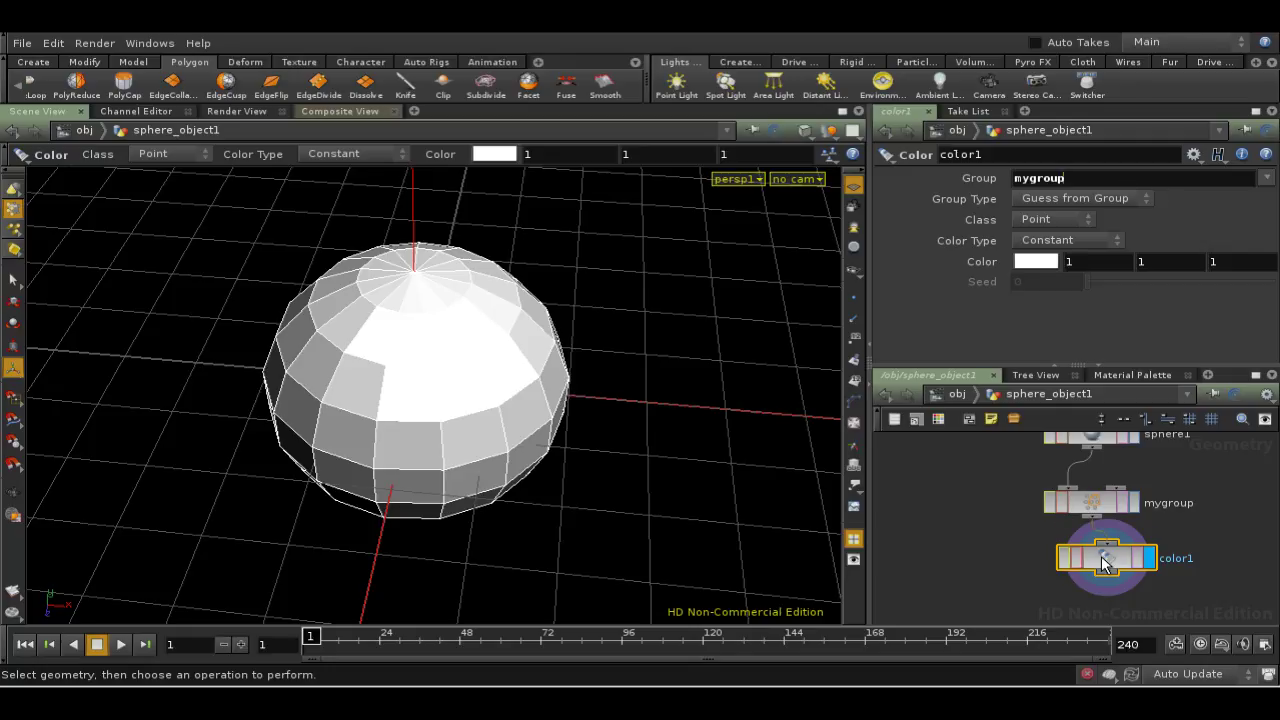
pyautogui.moveTo(1105, 557); pyautogui.dragTo(1090, 557)
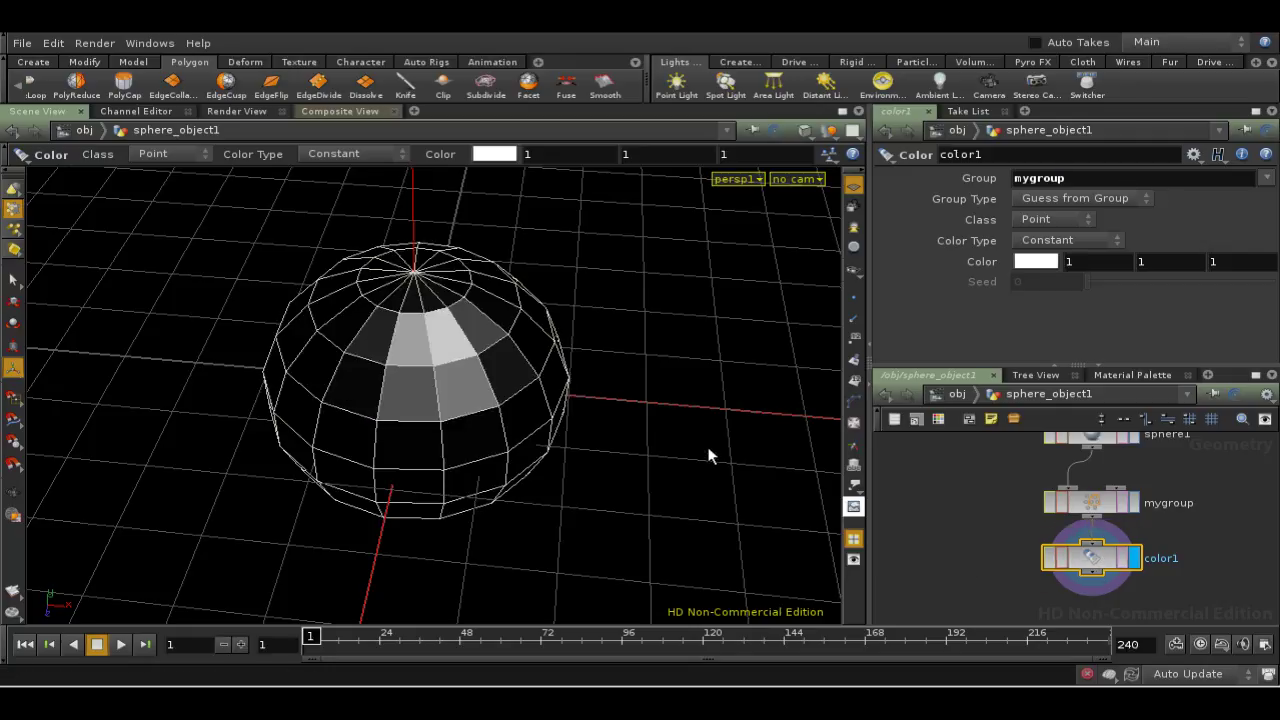
# Set the Color node's color to the red swatch with RGB values 0.9, 0, 0.
pyautogui.click(1035, 262)
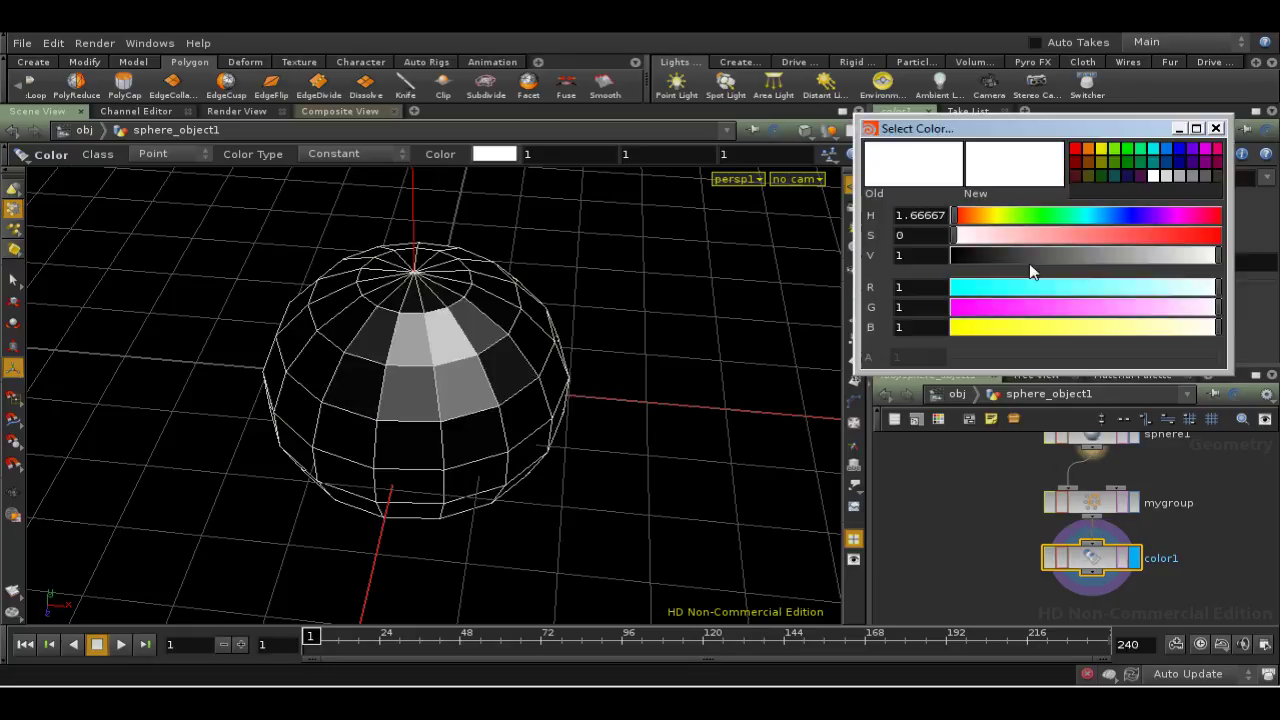
pyautogui.click(1067, 216)
pyautogui.click(1122, 235)
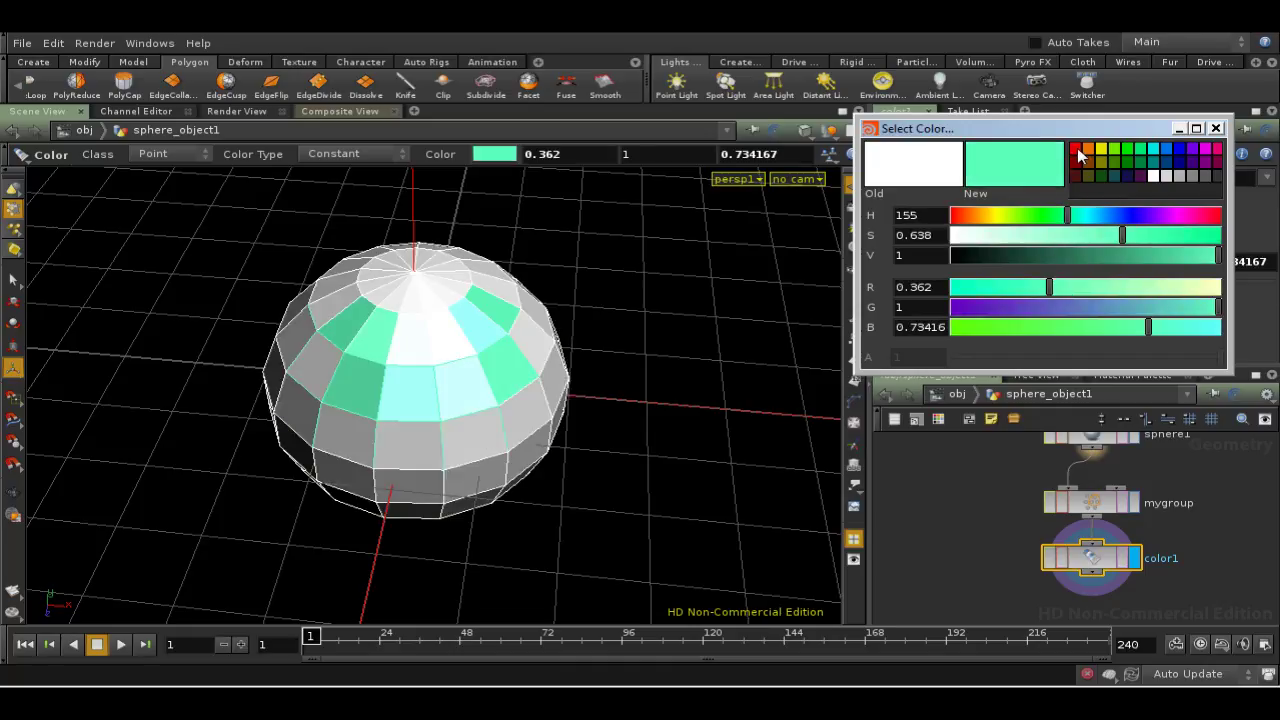
pyautogui.click(1076, 149)
pyautogui.click(1216, 128)
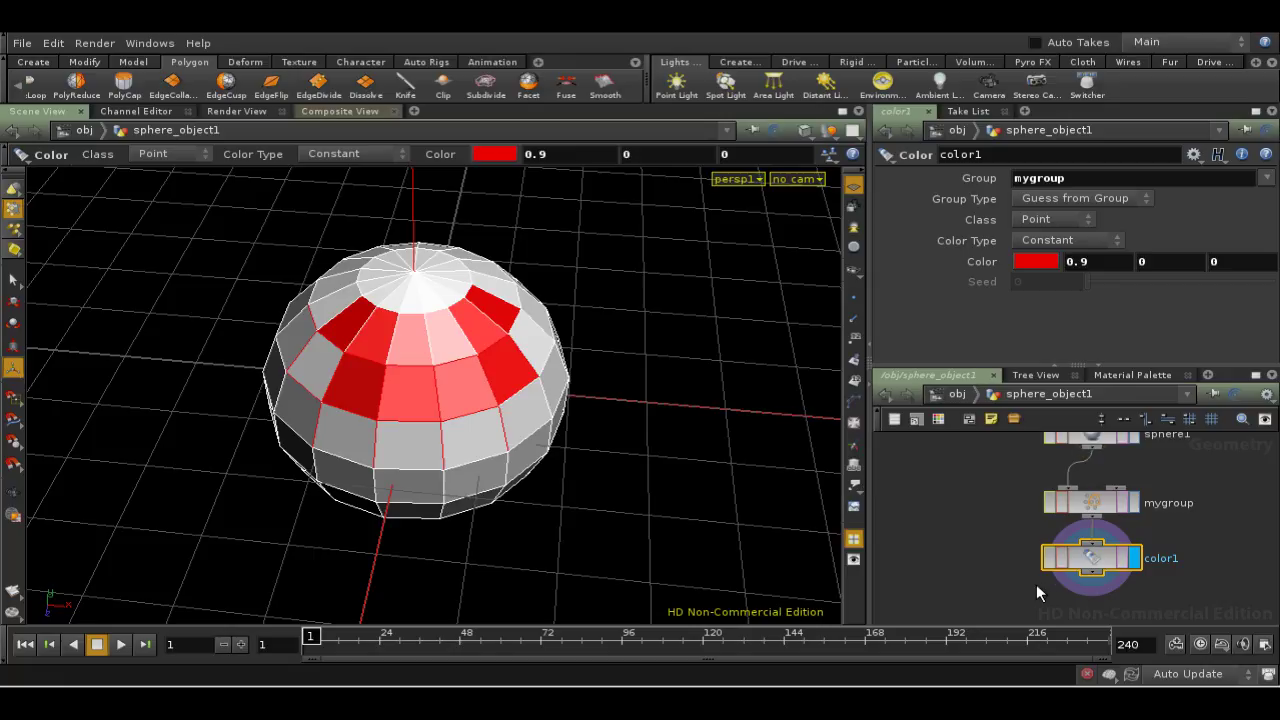
# Inspect the Color node's geometry information and move the node slightly farther below mygroup.
pyautogui.middleClick(1089, 559)
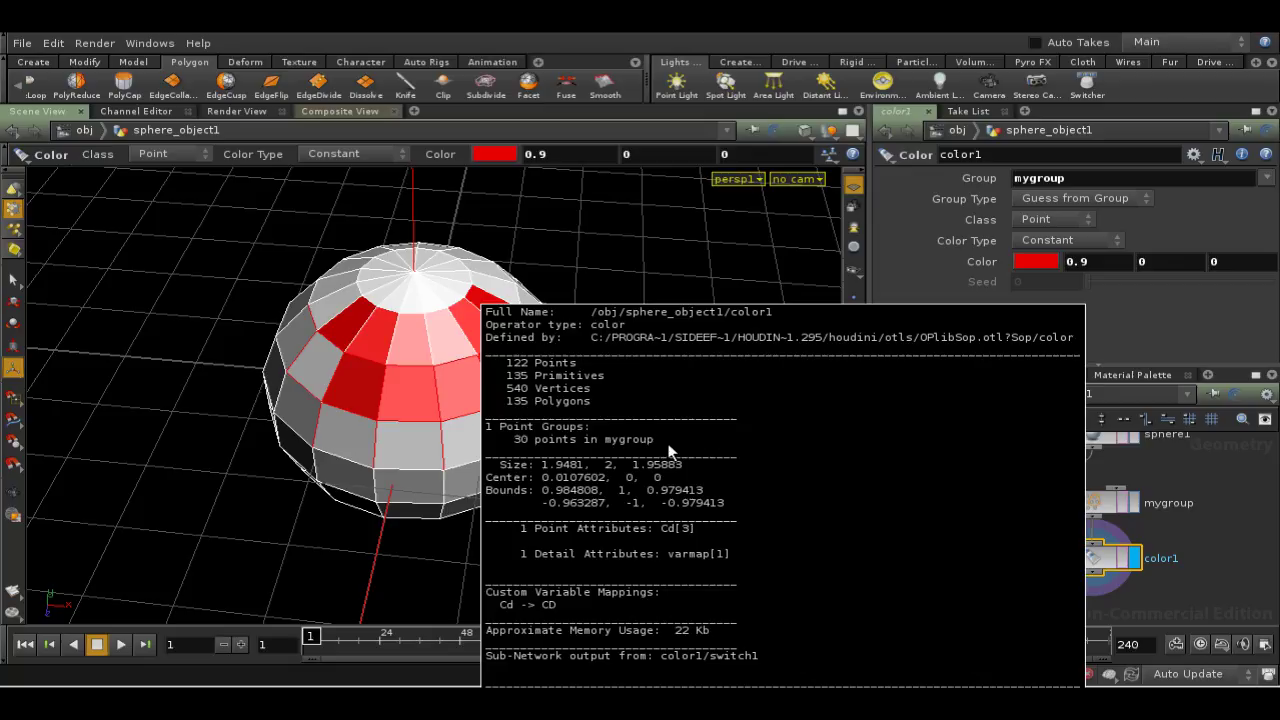
pyautogui.moveTo(1166, 527); pyautogui.dragTo(1200, 524, button='middle')
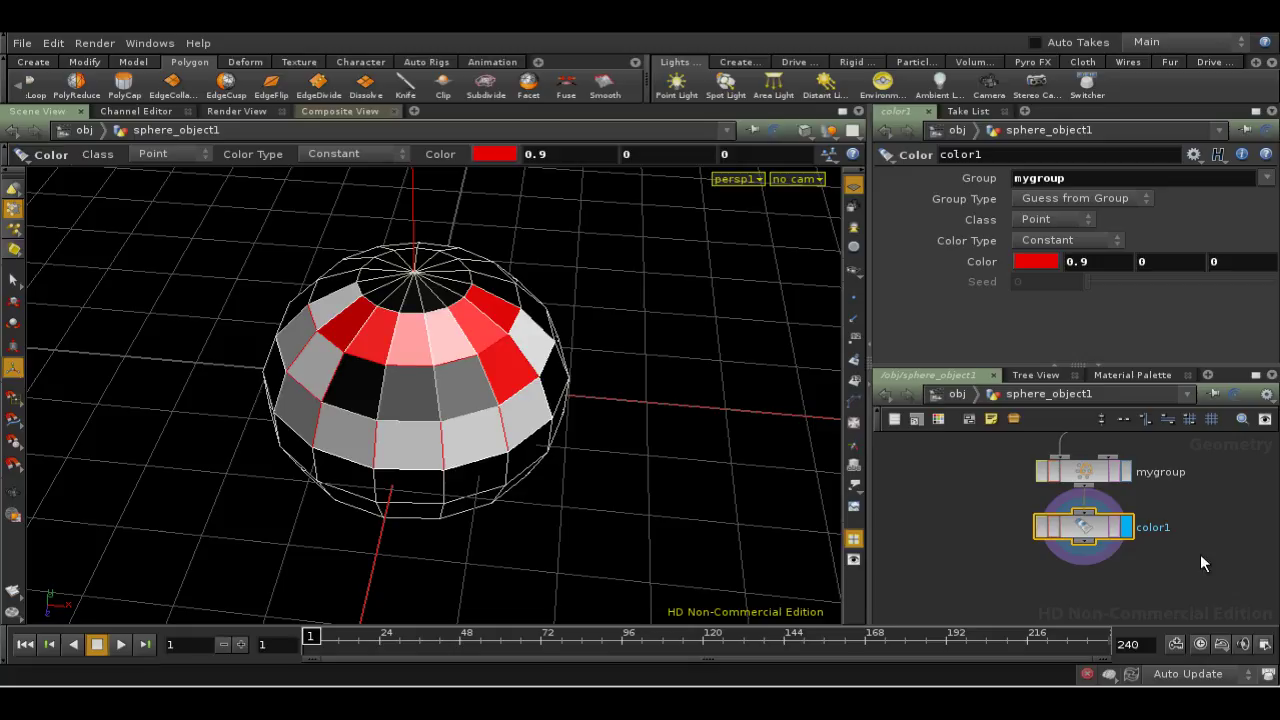
pyautogui.moveTo(1200, 556); pyautogui.dragTo(1185, 539, button='middle')
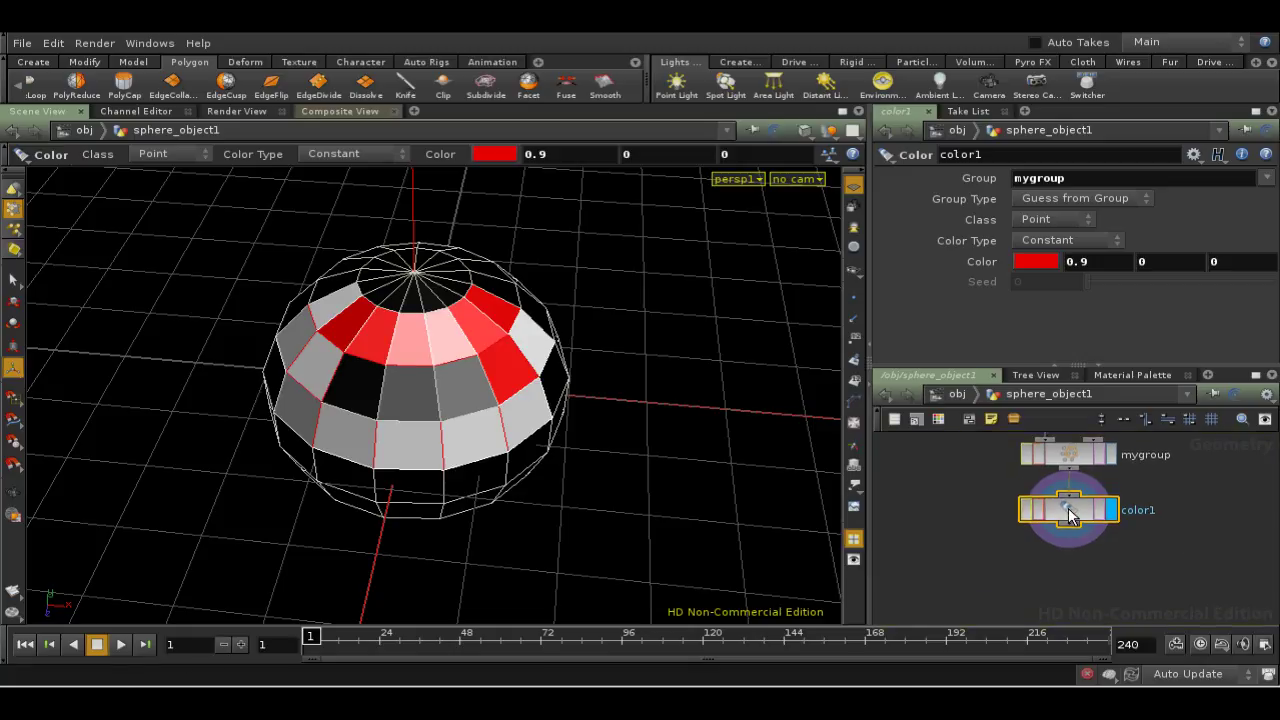
pyautogui.moveTo(1070, 515); pyautogui.dragTo(1070, 535)
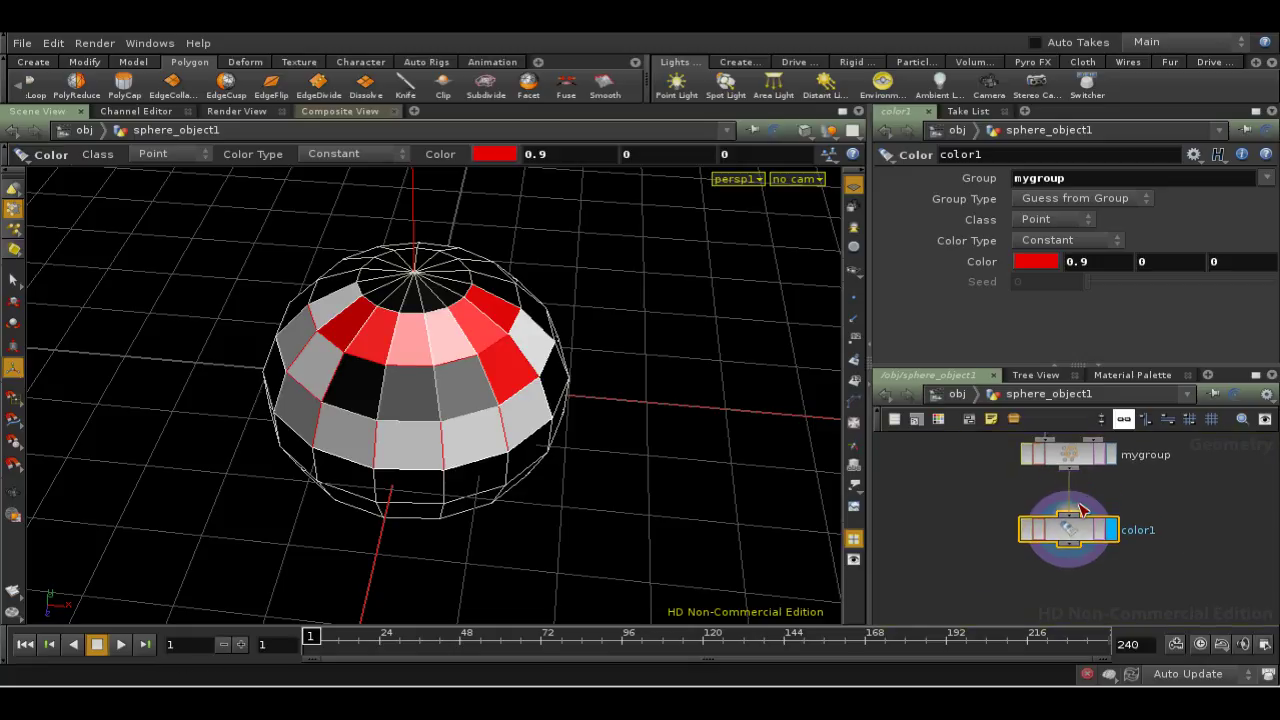
# Select the mygroup node, enlarge its parameter area and enable Create Ordered.
pyautogui.click(1068, 454)
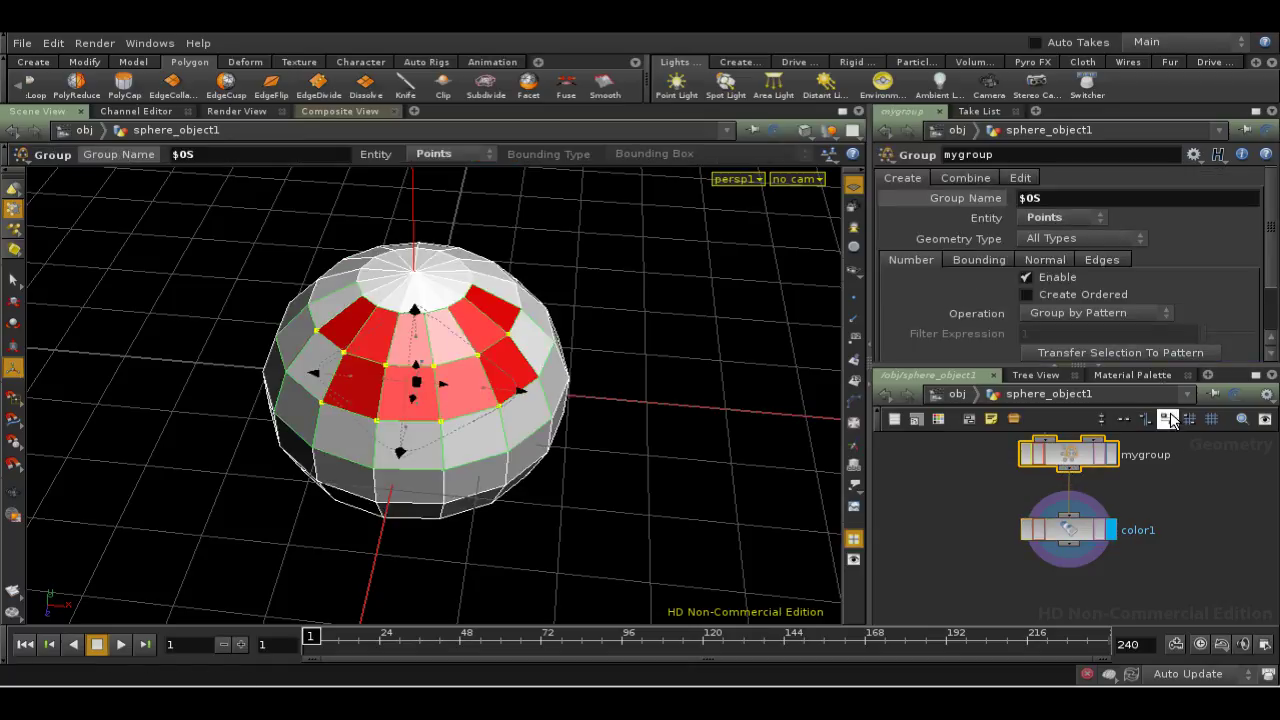
pyautogui.moveTo(1164, 365); pyautogui.dragTo(1164, 444)
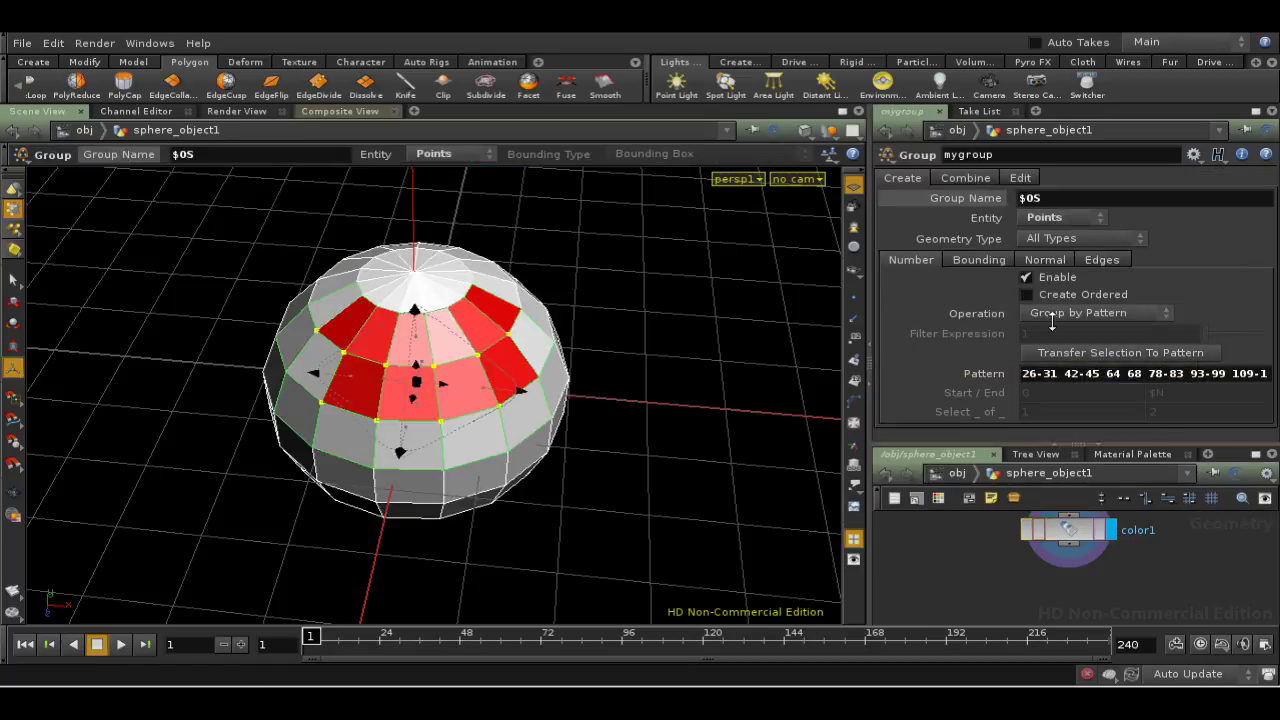
pyautogui.click(1028, 294)
pyautogui.click(1028, 294)
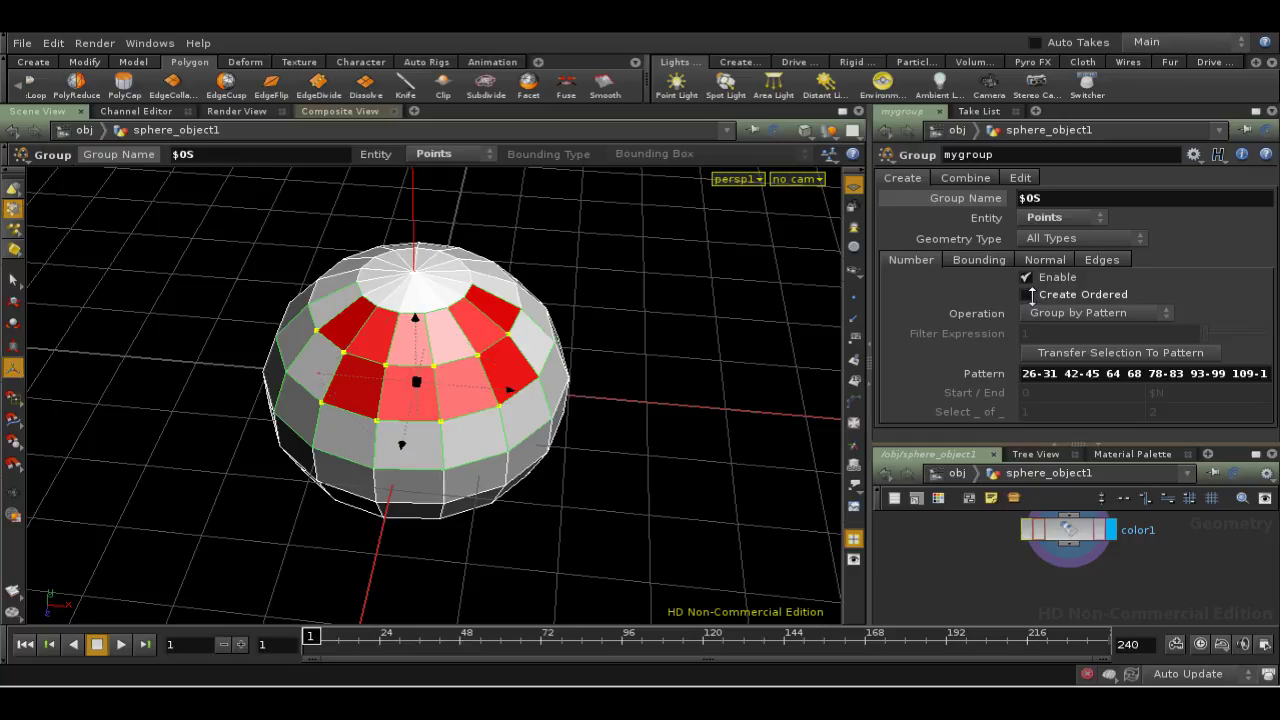
pyautogui.click(1028, 294)
# Try the Group by Expression and Group by Range operations on mygroup, and return the operation to Group by Pattern.
pyautogui.click(1090, 313)
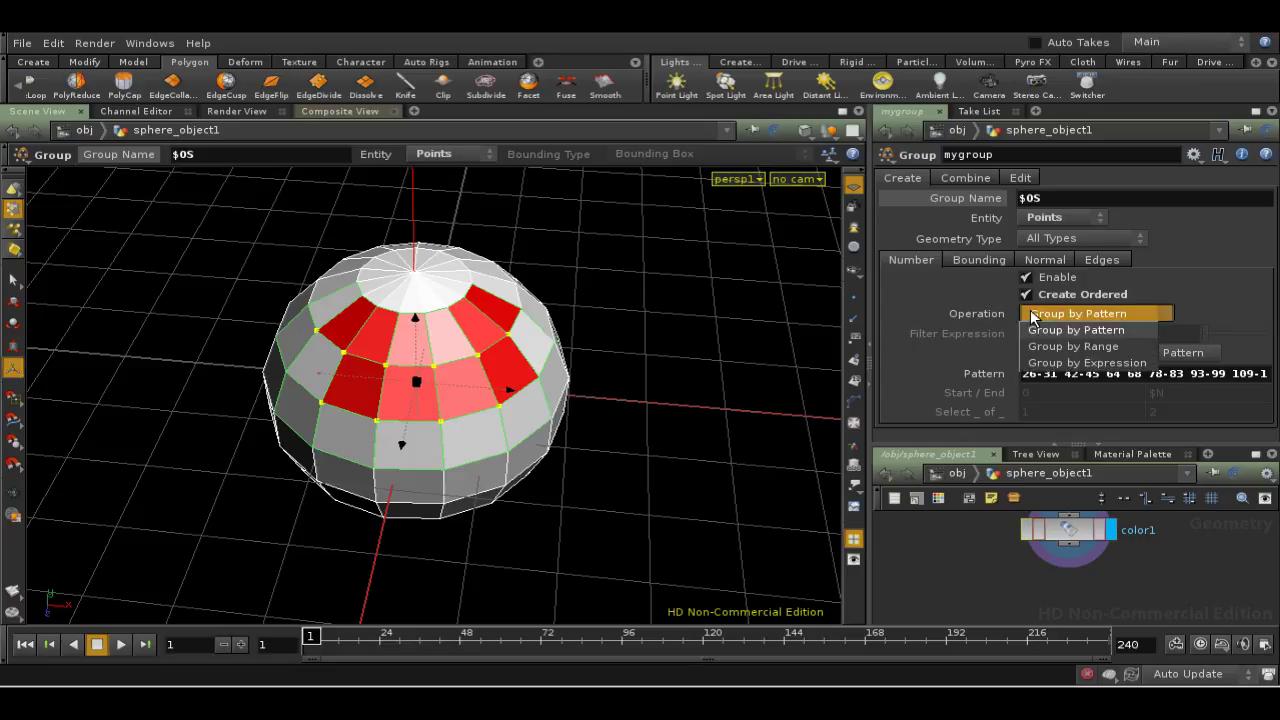
pyautogui.click(1048, 363)
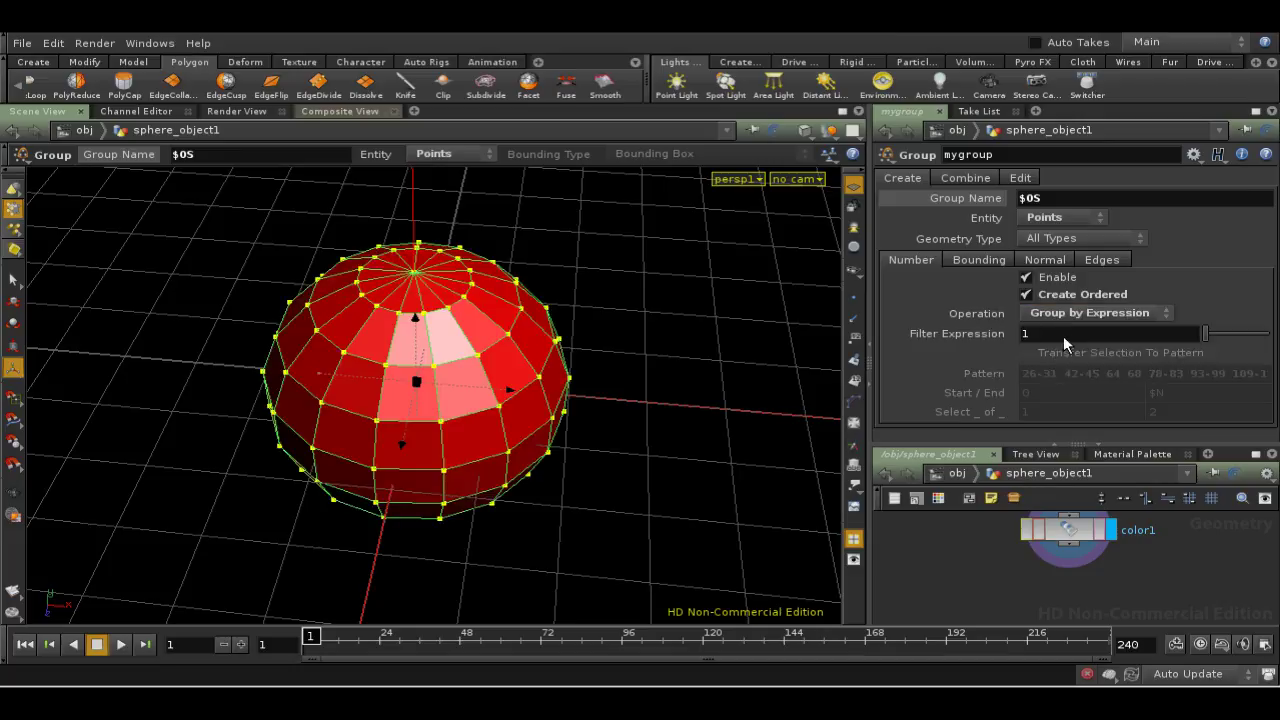
pyautogui.click(1091, 315)
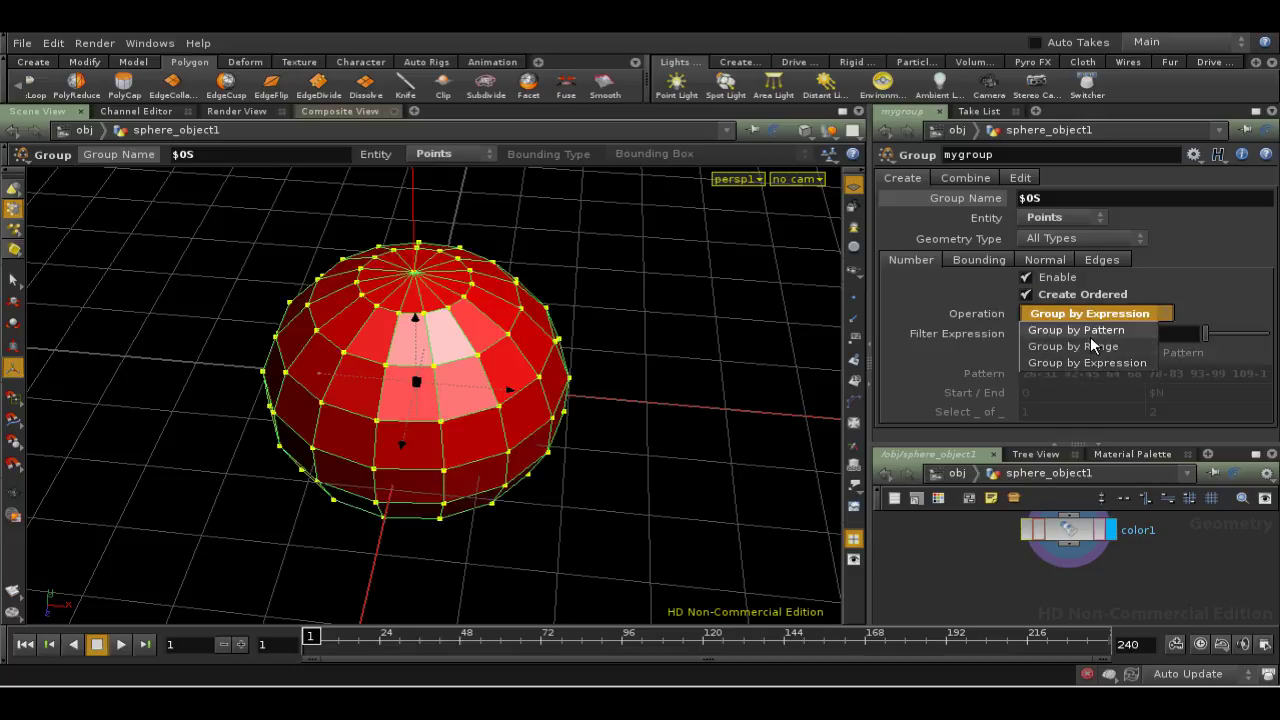
pyautogui.click(1090, 334)
pyautogui.click(1089, 310)
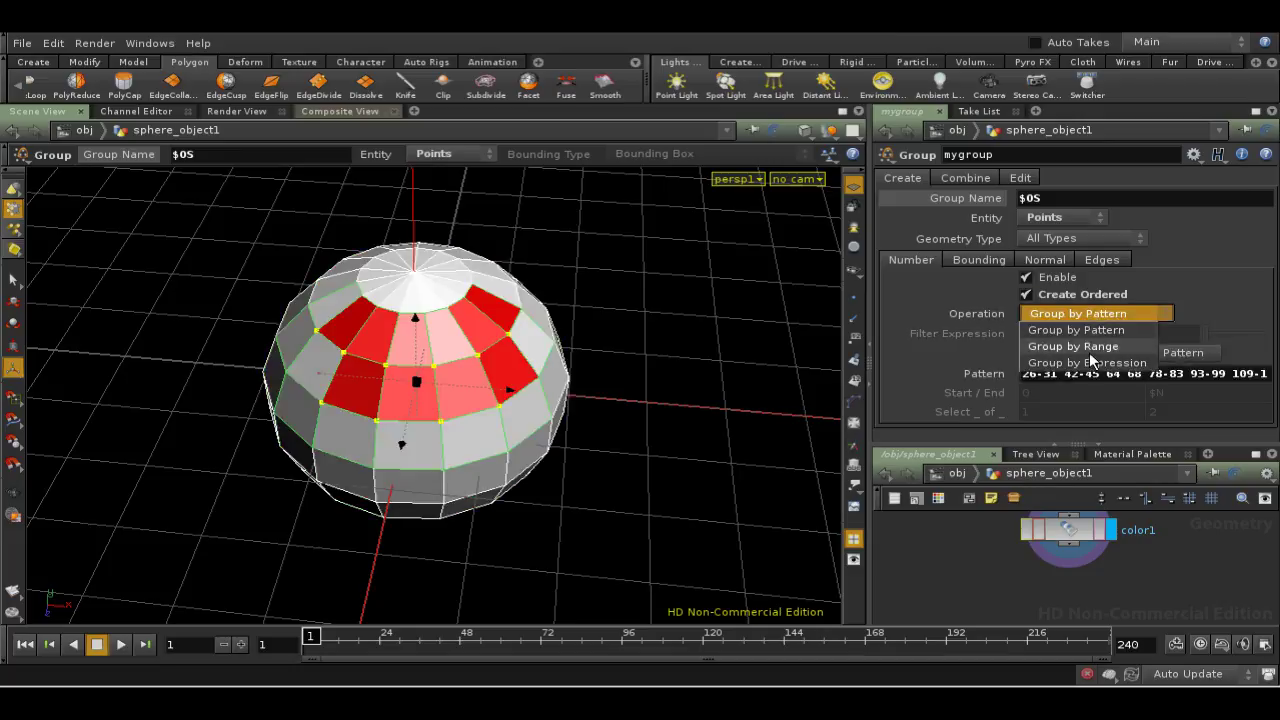
pyautogui.click(1089, 346)
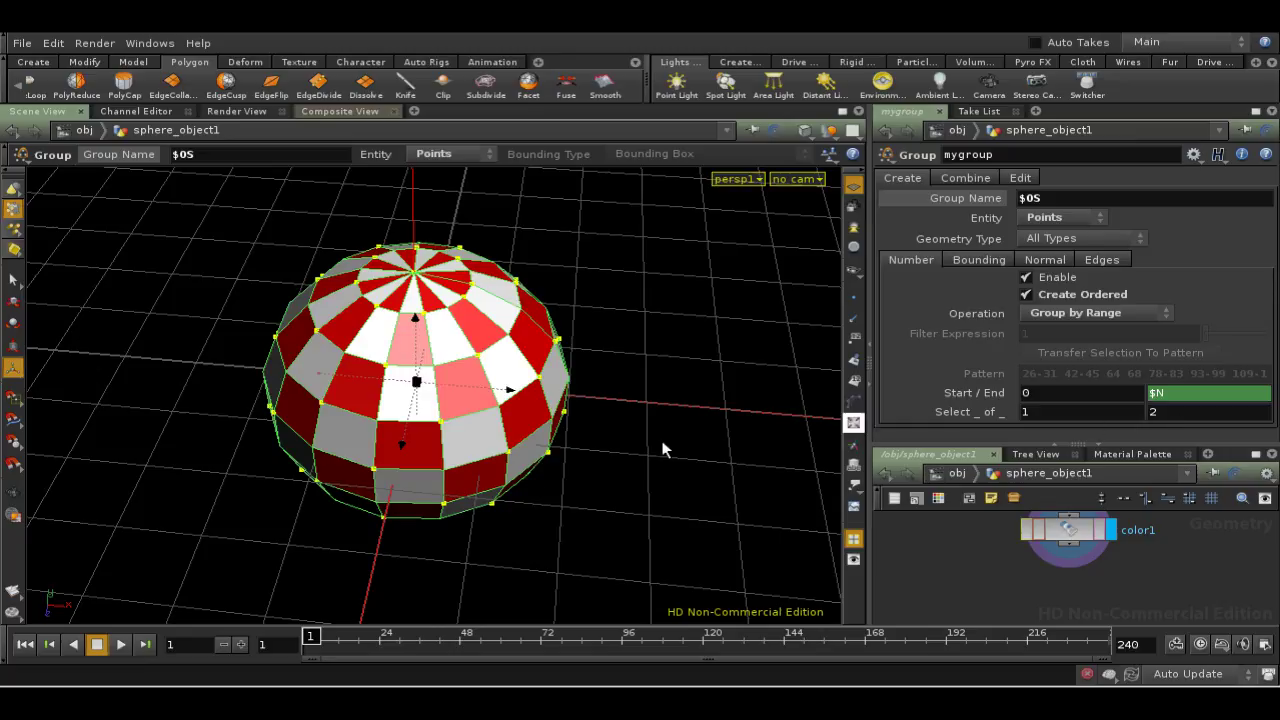
pyautogui.click(1070, 314)
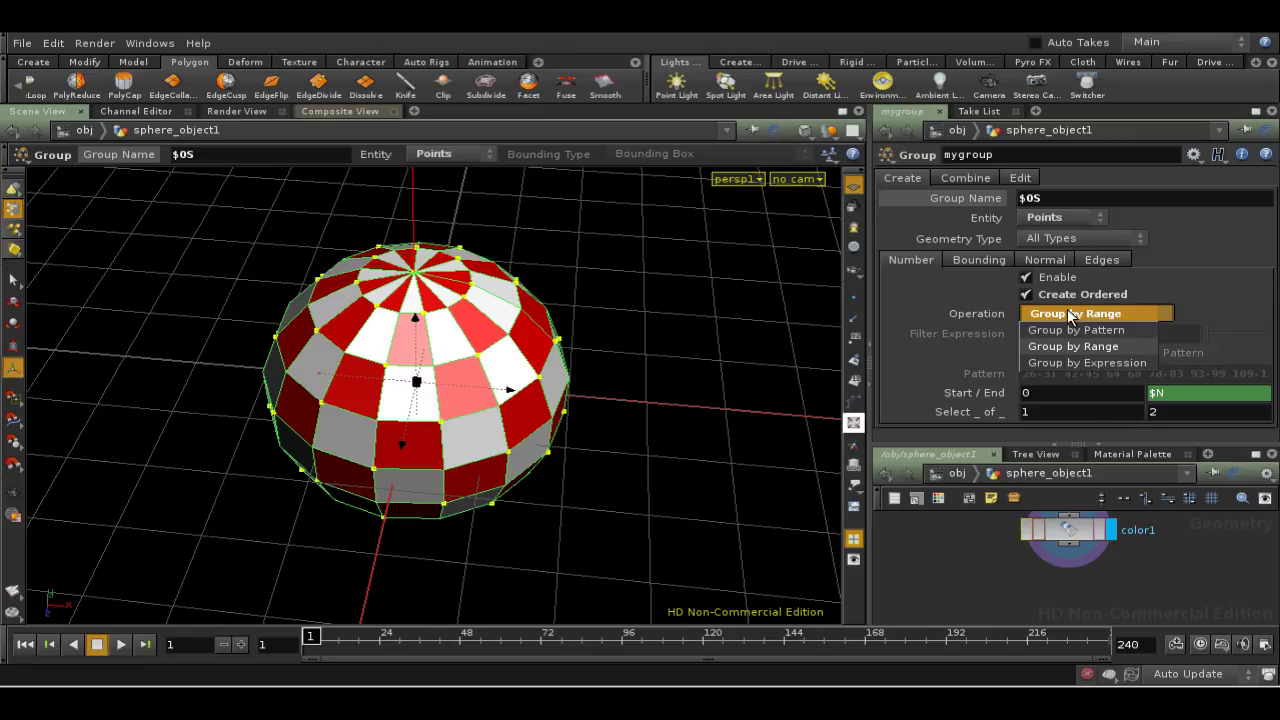
pyautogui.click(1067, 331)
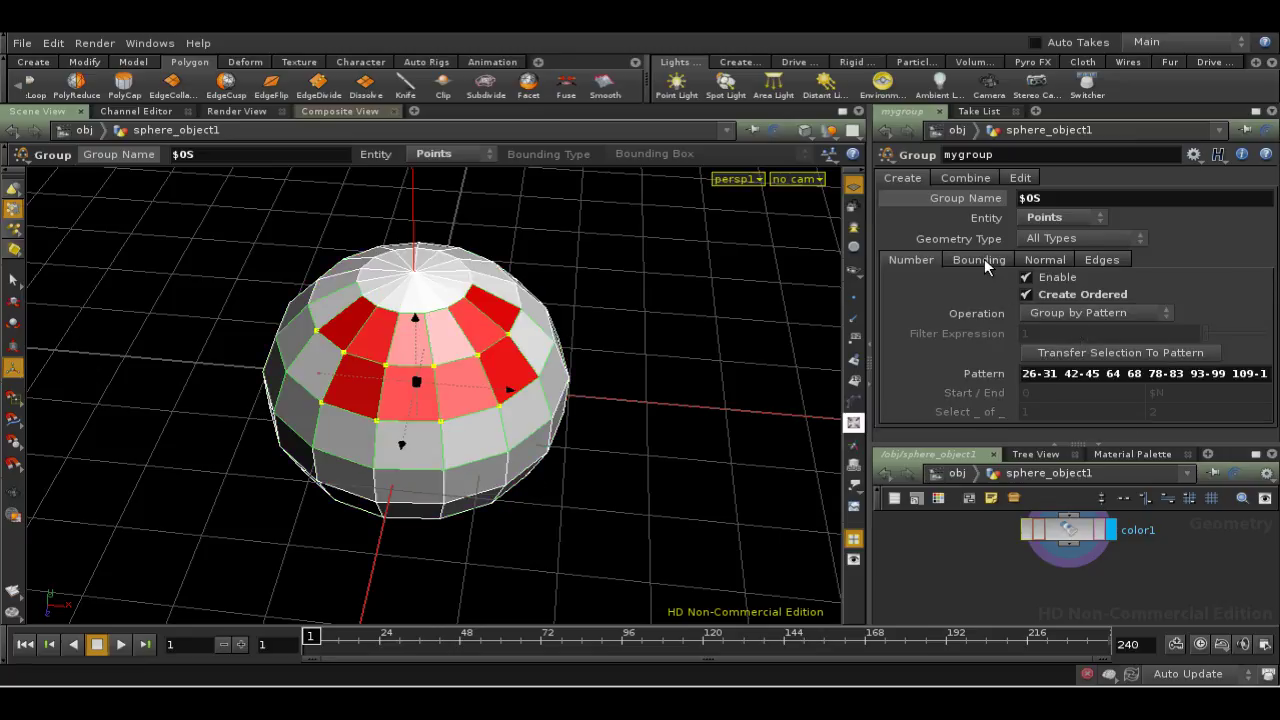
# Try bounding-box grouping on mygroup with the box moved along X to a center of 0.985617, and disable it.
pyautogui.click(984, 258)
pyautogui.click(1033, 277)
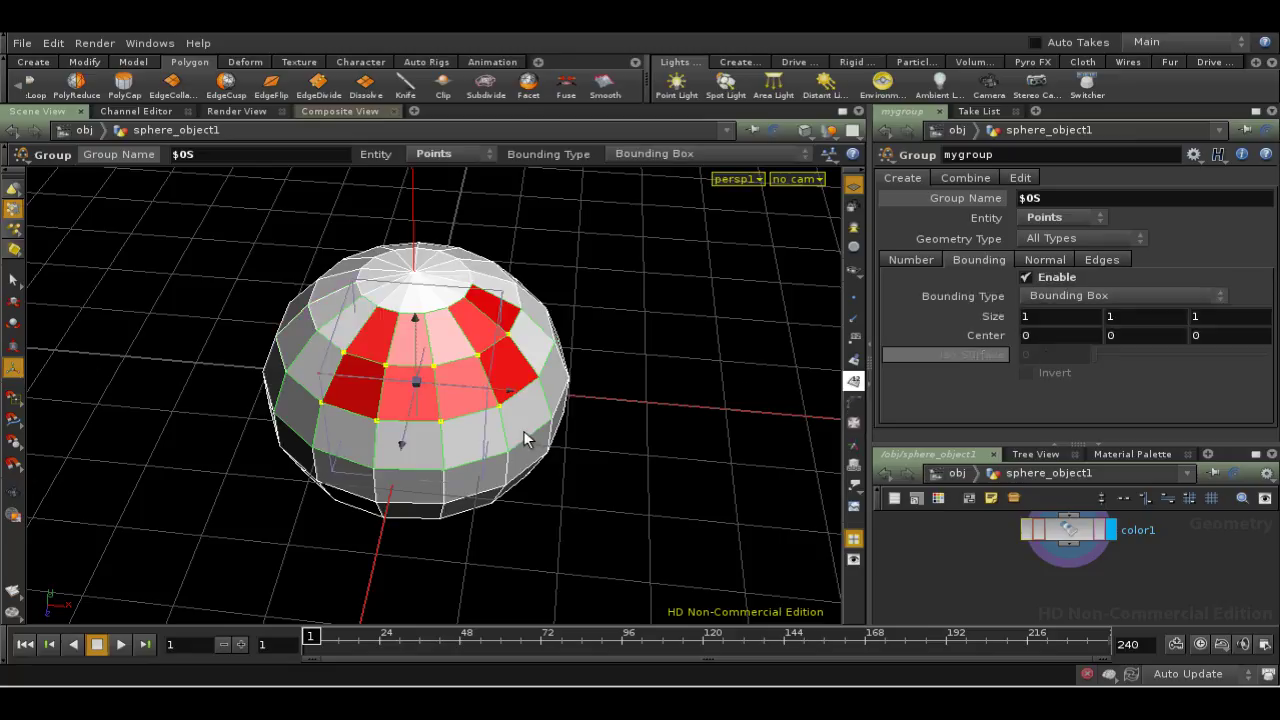
pyautogui.moveTo(497, 390); pyautogui.dragTo(537, 394)
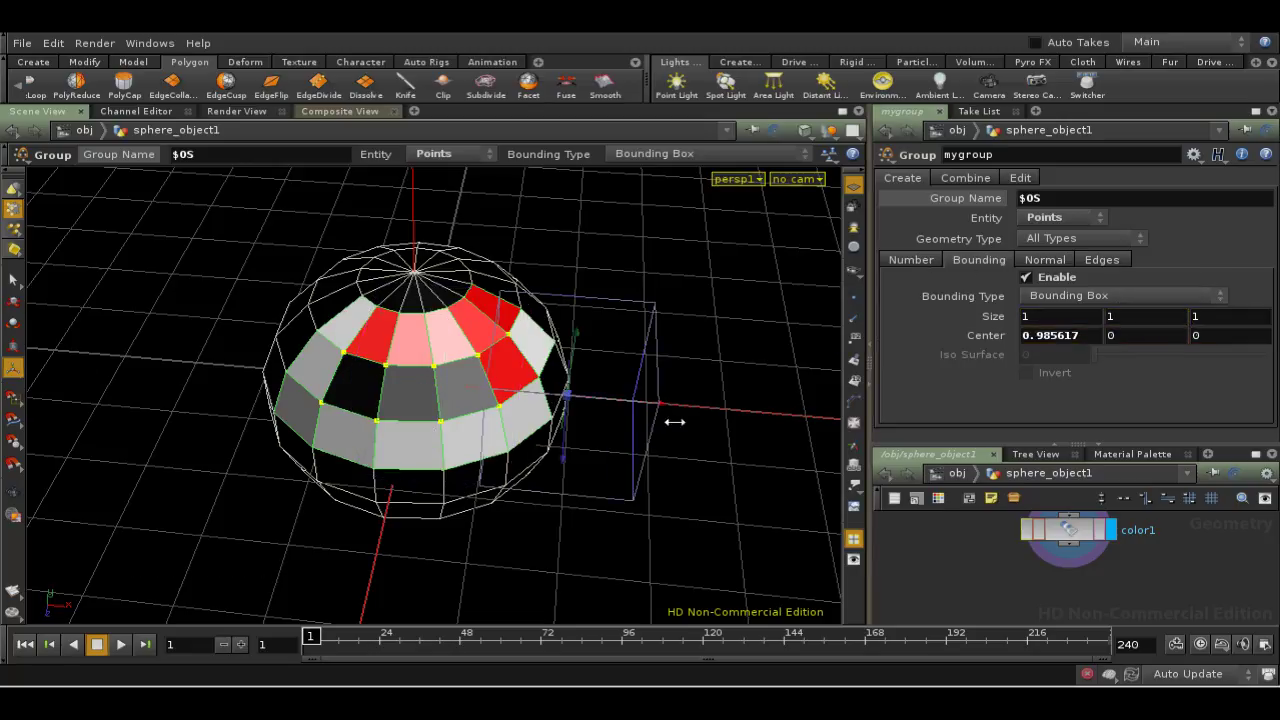
pyautogui.click(1045, 278)
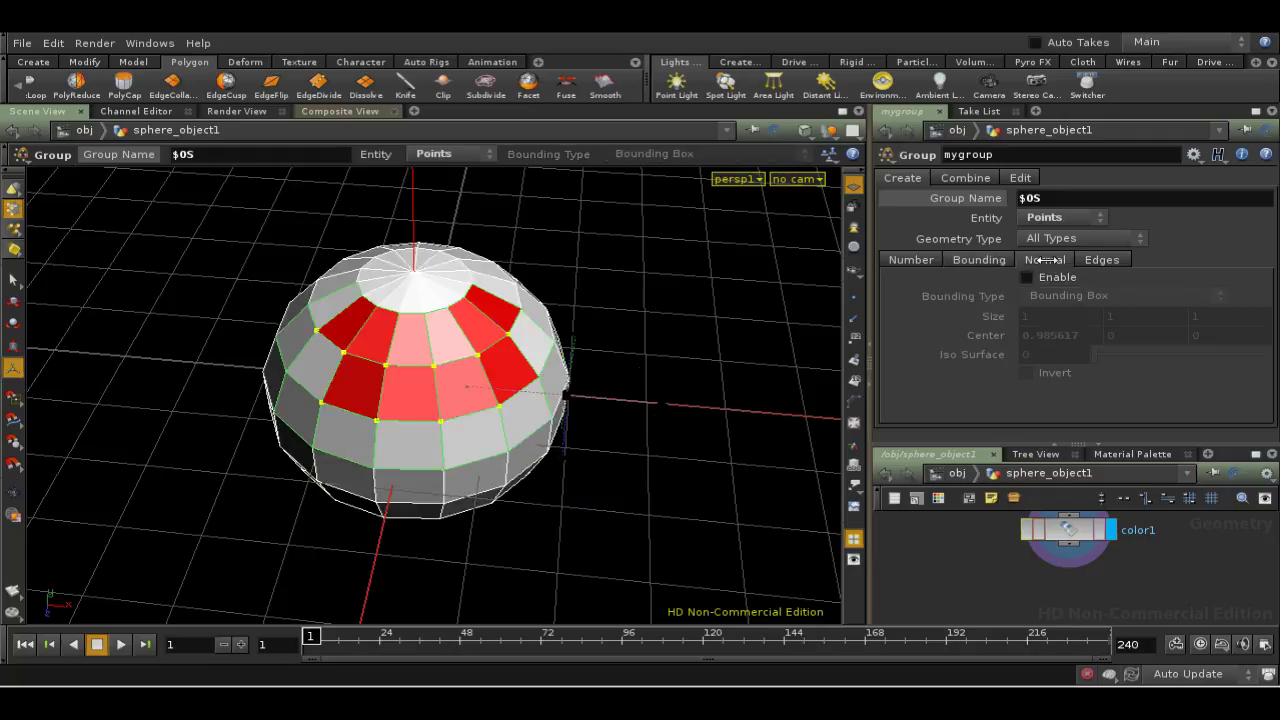
# Examine the Group node's options for grouping by normal direction and by edges.
pyautogui.click(1045, 260)
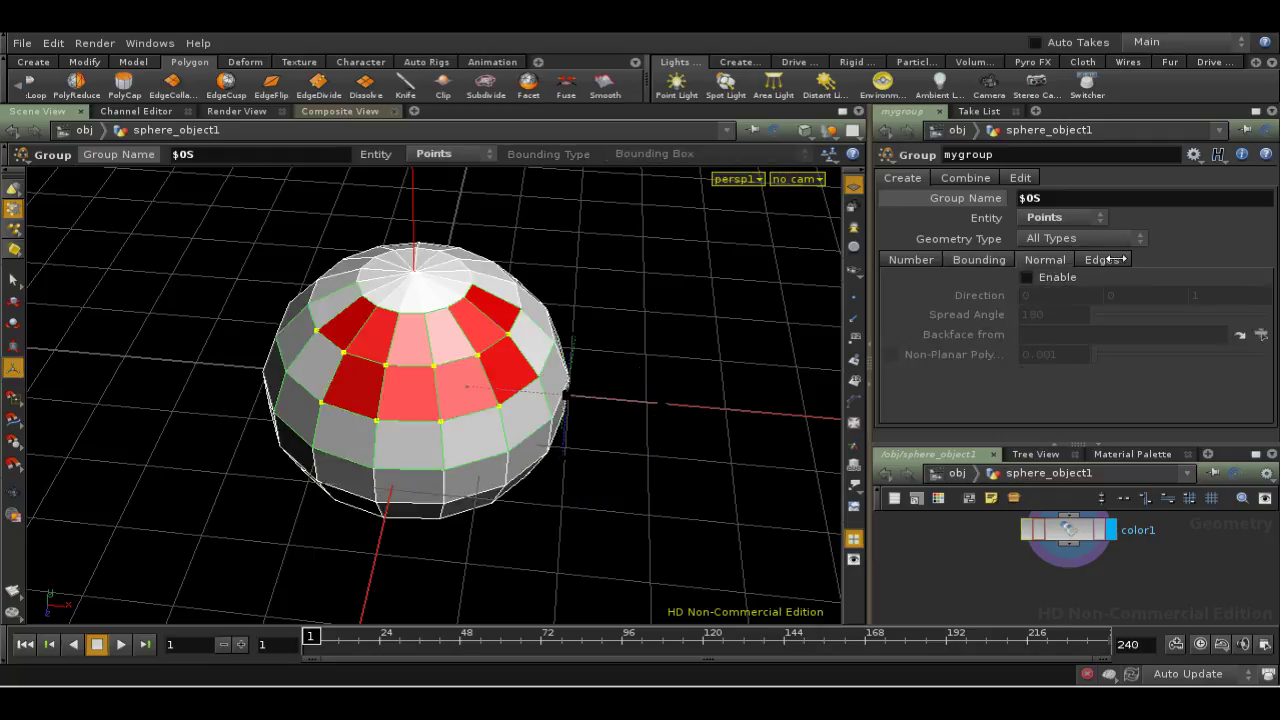
pyautogui.click(1102, 260)
pyautogui.click(1050, 260)
pyautogui.click(1102, 260)
pyautogui.click(1045, 260)
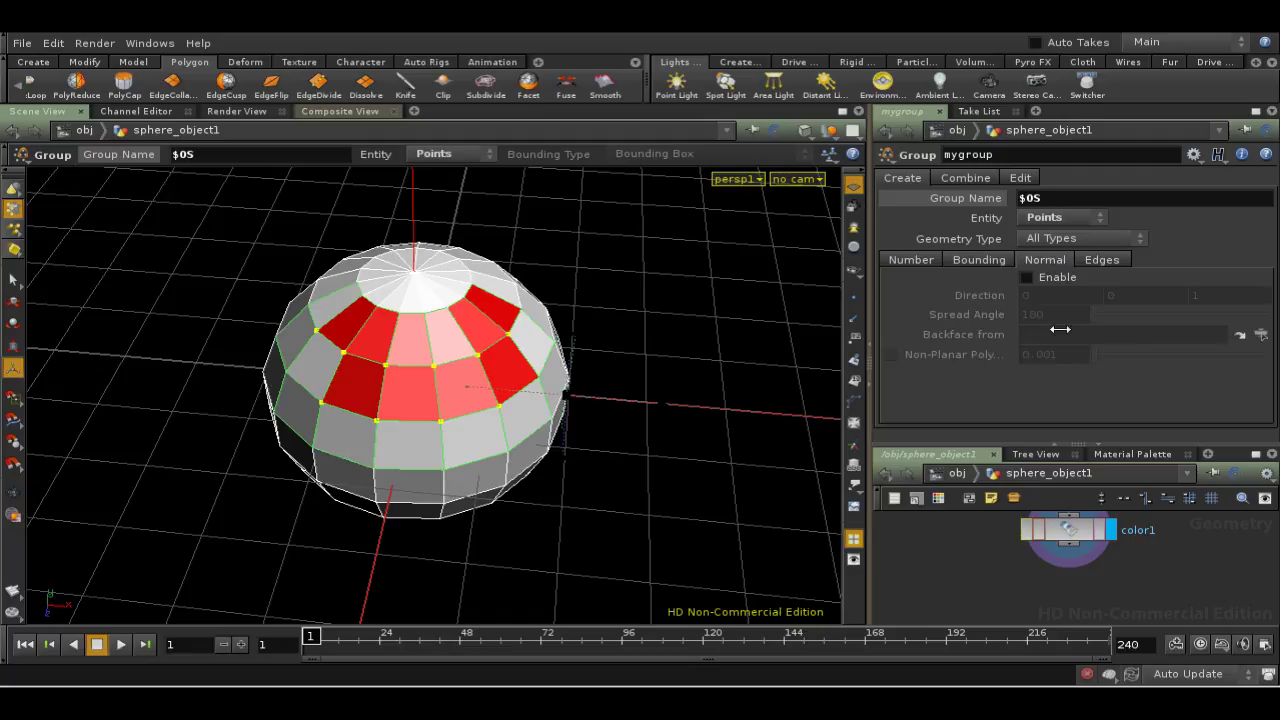
pyautogui.click(1092, 260)
pyautogui.click(1050, 260)
# Examine the Group node's options for combining, converting, renaming and deleting groups.
pyautogui.click(965, 178)
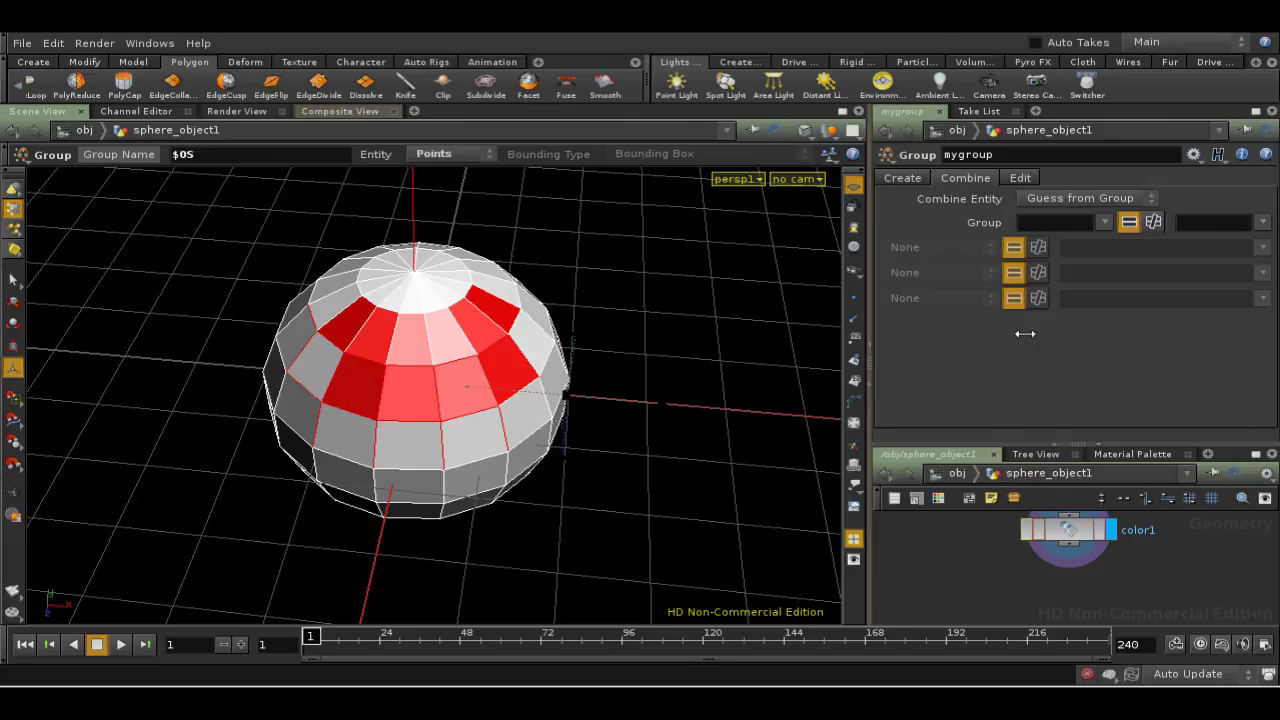
pyautogui.click(1020, 178)
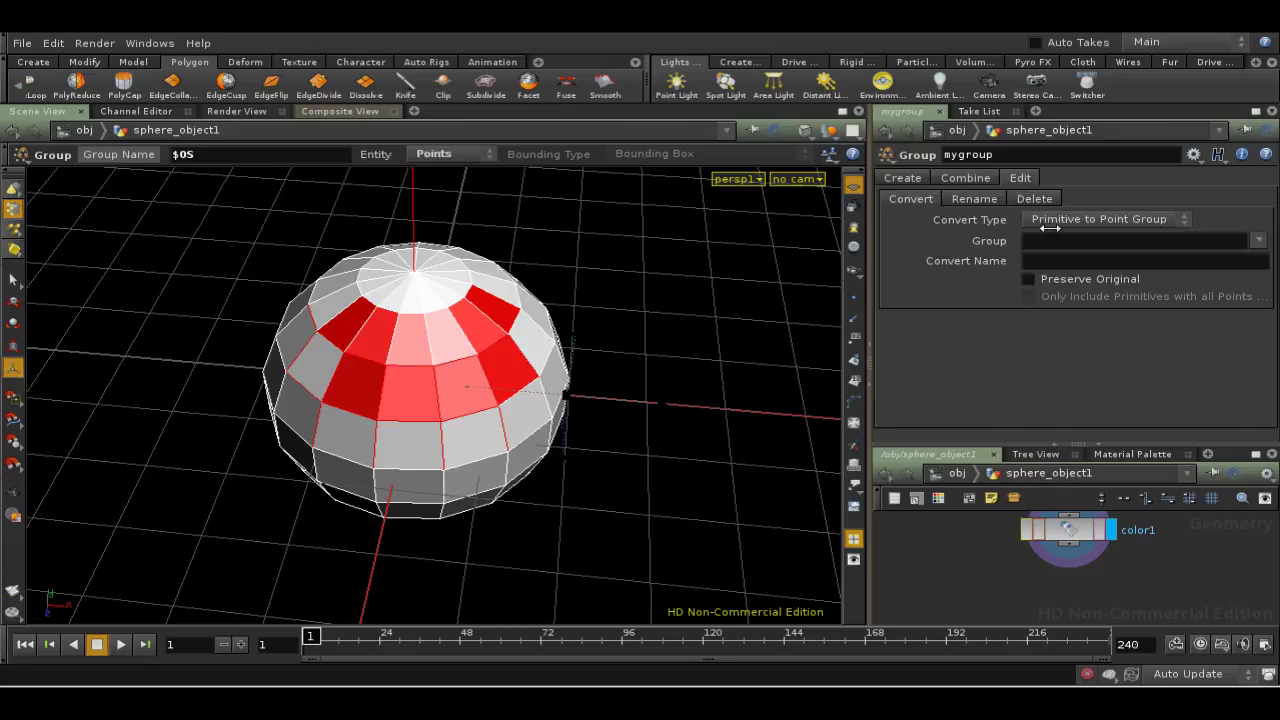
pyautogui.click(1034, 199)
pyautogui.click(974, 199)
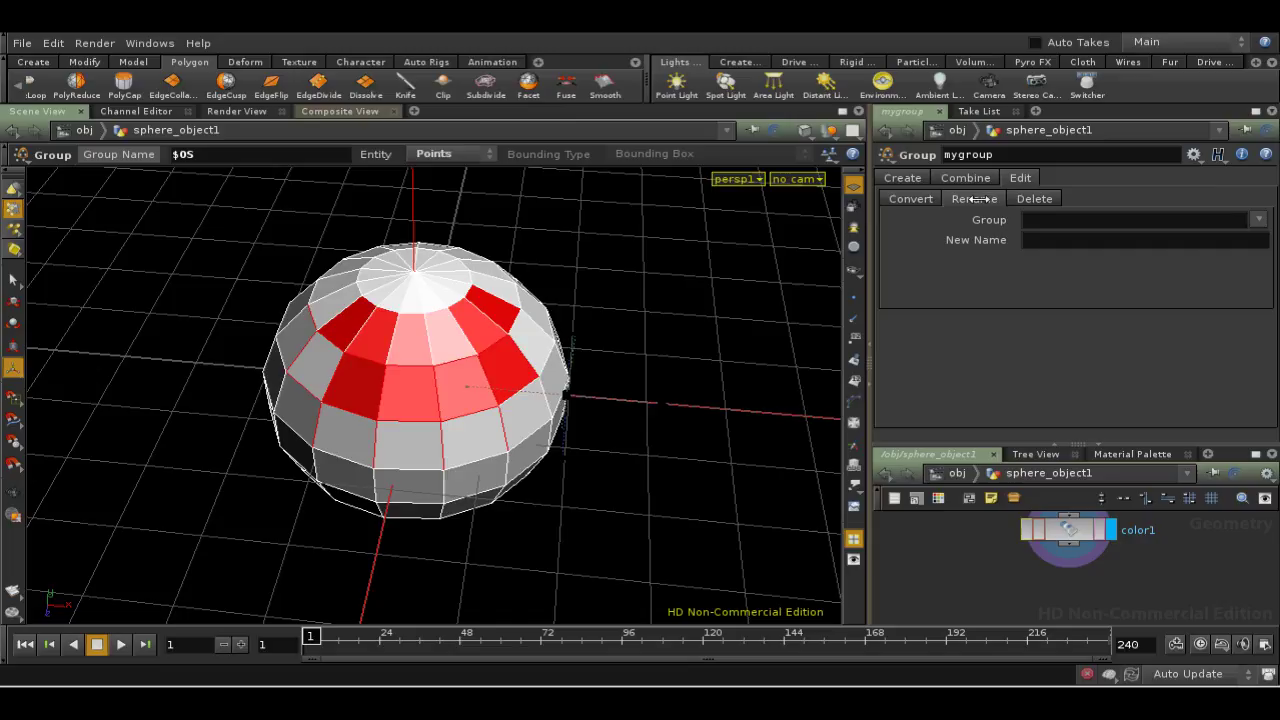
pyautogui.click(910, 199)
pyautogui.click(1040, 200)
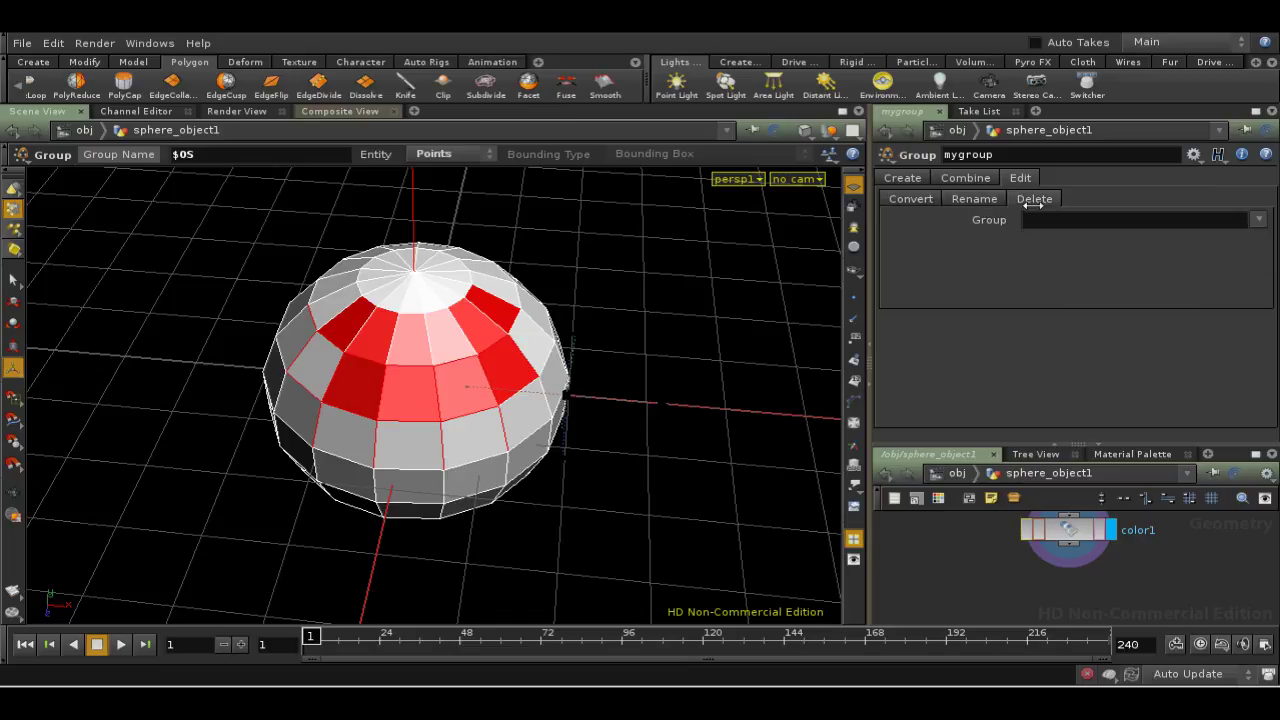
pyautogui.click(978, 199)
pyautogui.moveTo(967, 559); pyautogui.dragTo(985, 585, button='middle')
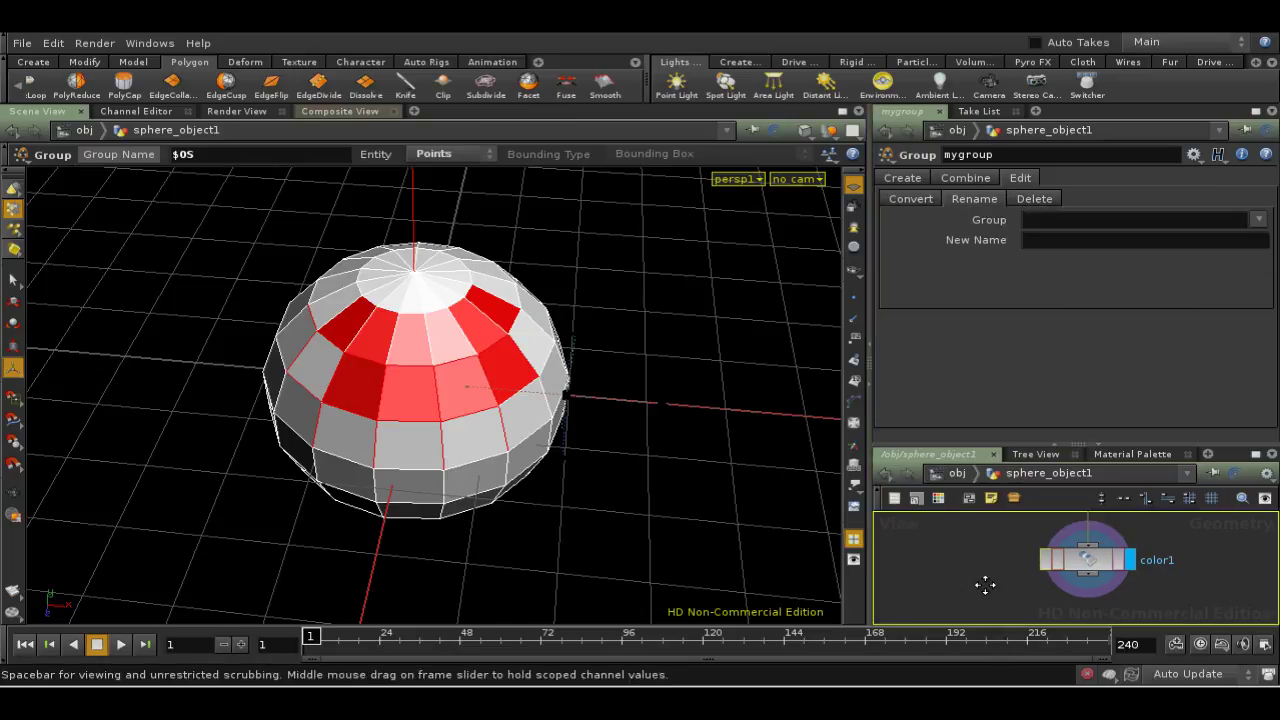